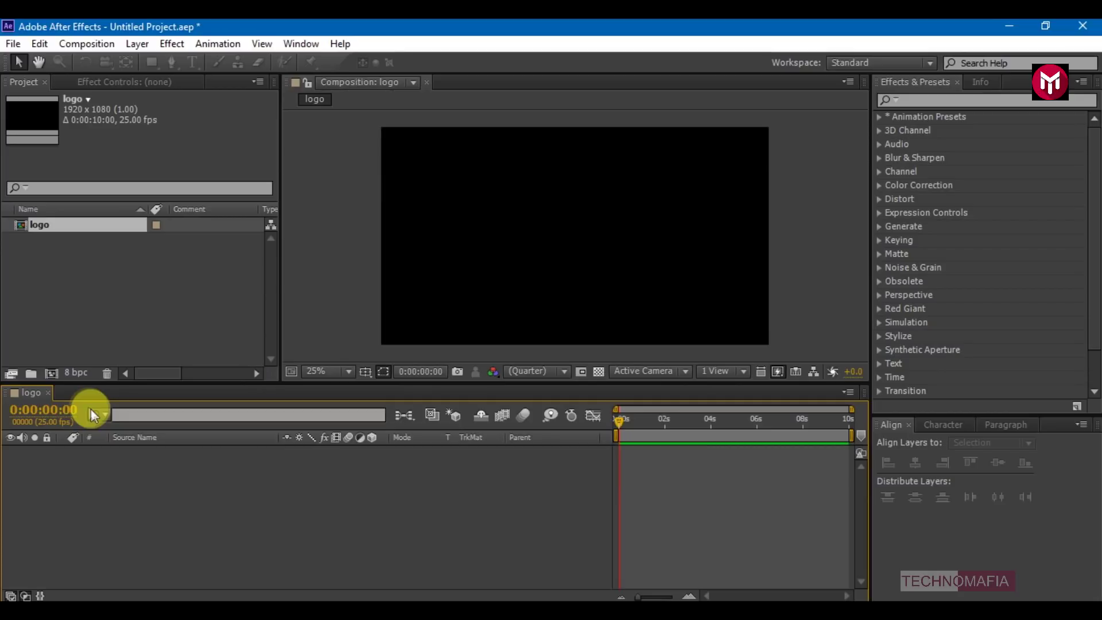
- Import 21.jpg, 22.jpg, 23.jpg, 24.jpg, 25.jpg and unnamed.png from the PICS folder into the project
right_click(94, 305)
mouse_move(211, 372)
click(307, 370)
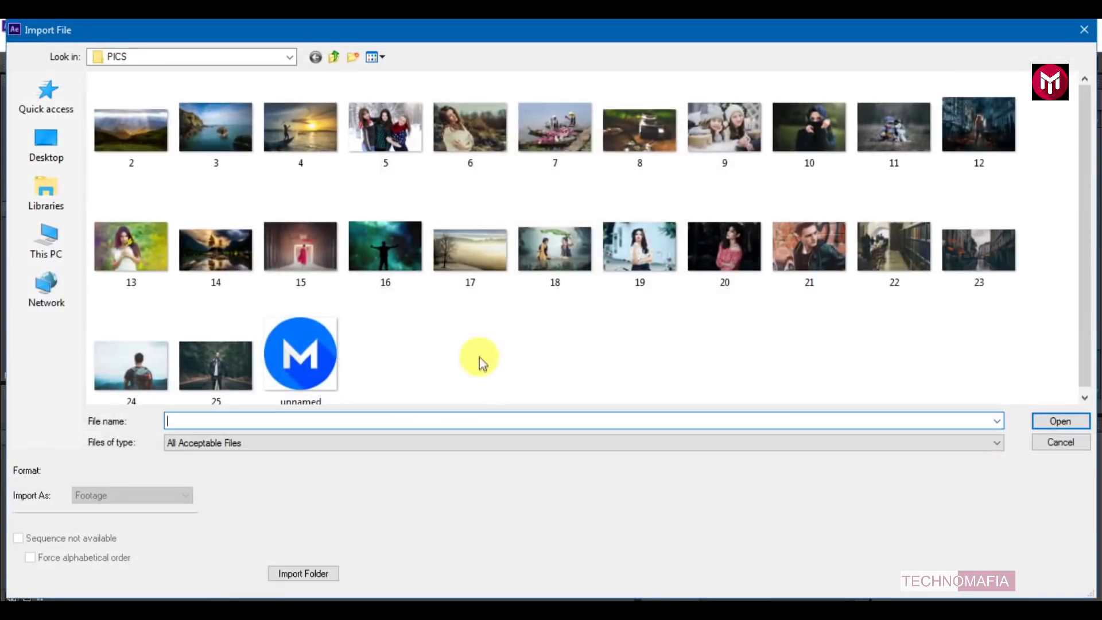
click(293, 373)
ctrl+click(207, 363)
ctrl+click(148, 360)
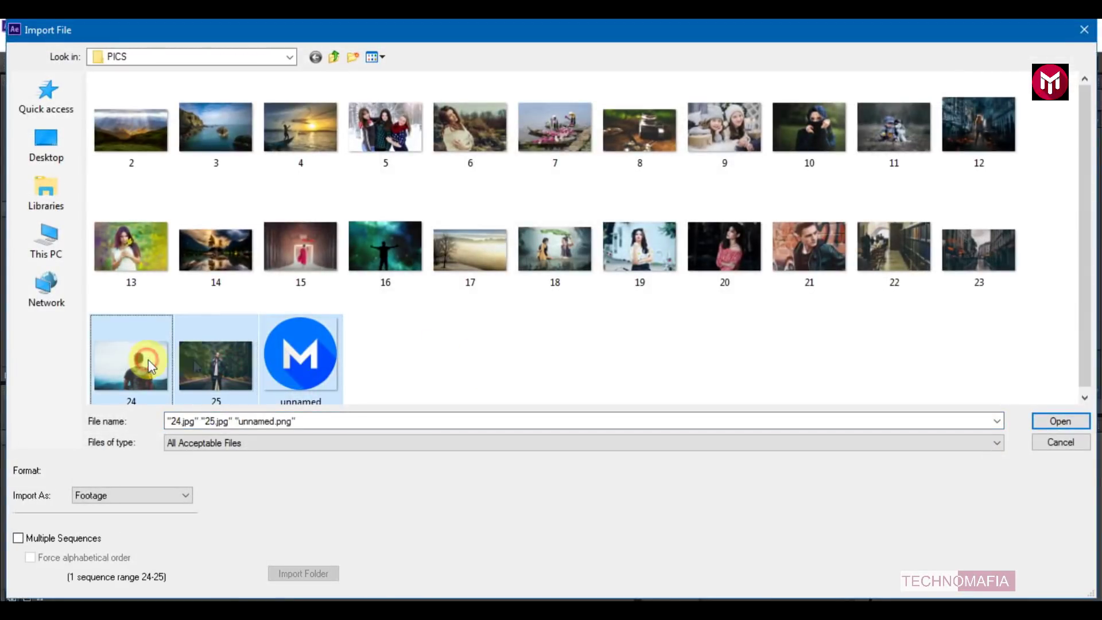
ctrl+click(970, 250)
ctrl+click(897, 243)
ctrl+click(812, 246)
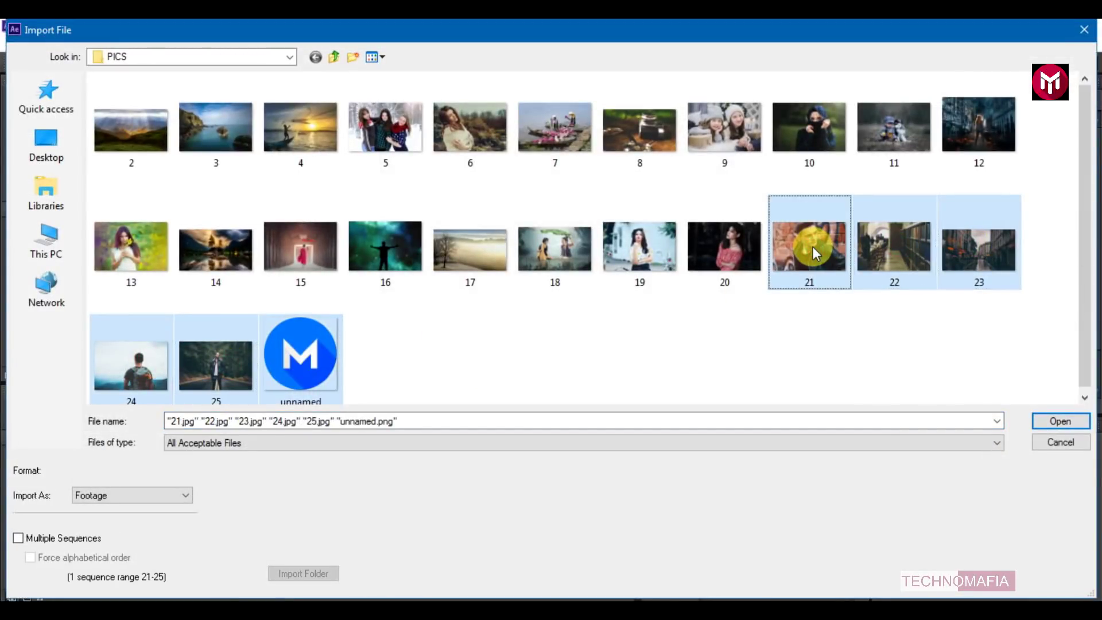
click(1039, 421)
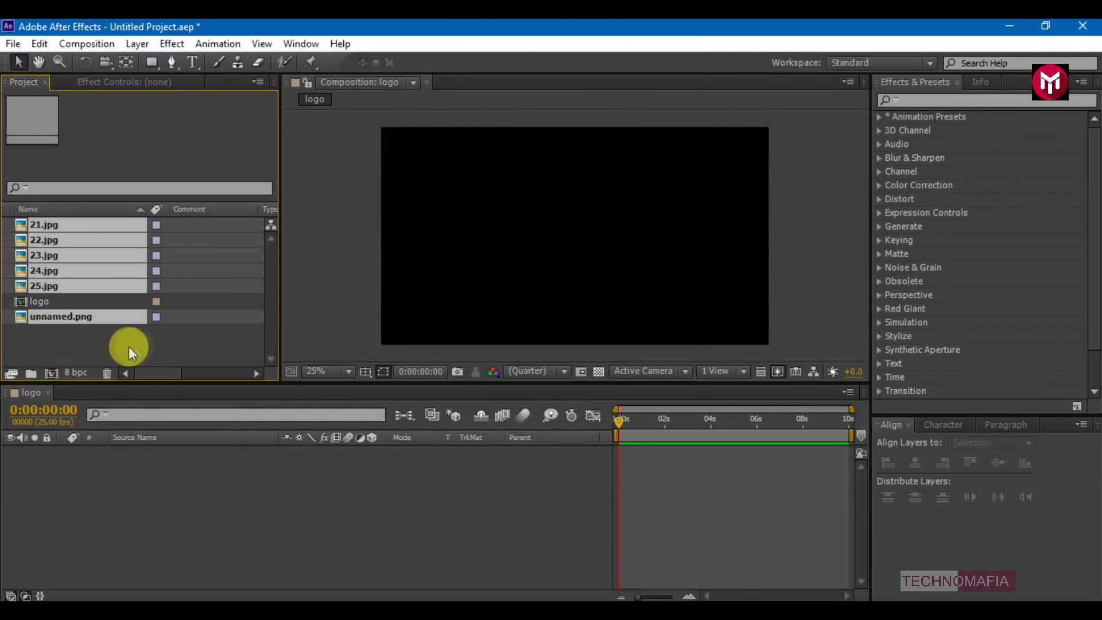
- Add unnamed.png as a layer in the logo composition
click(46, 318)
drag(46, 318, 105, 466)
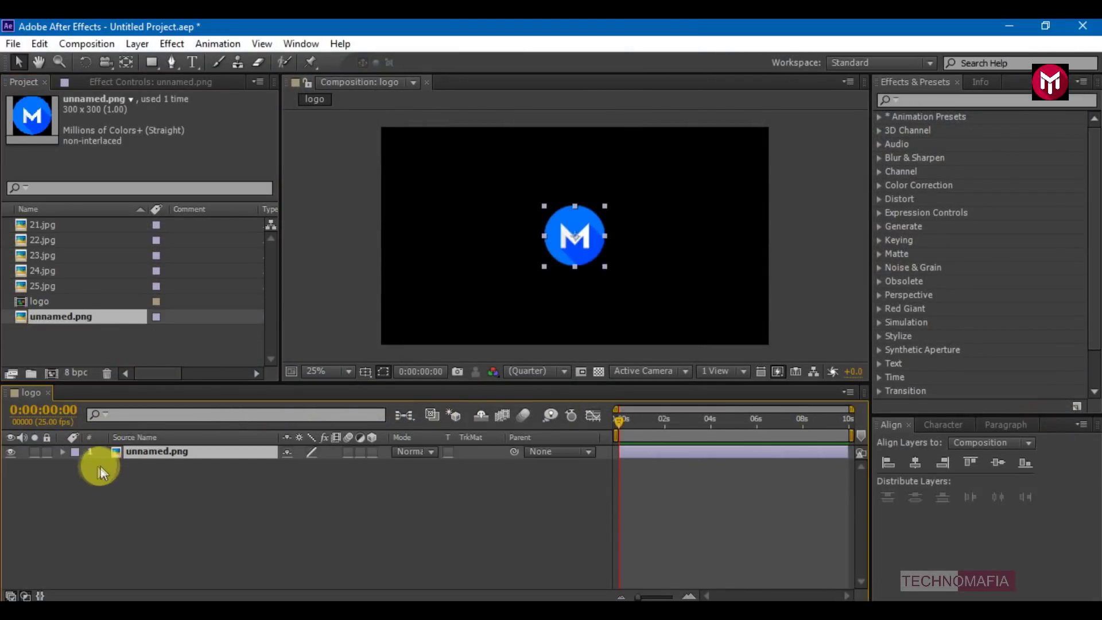
click(163, 473)
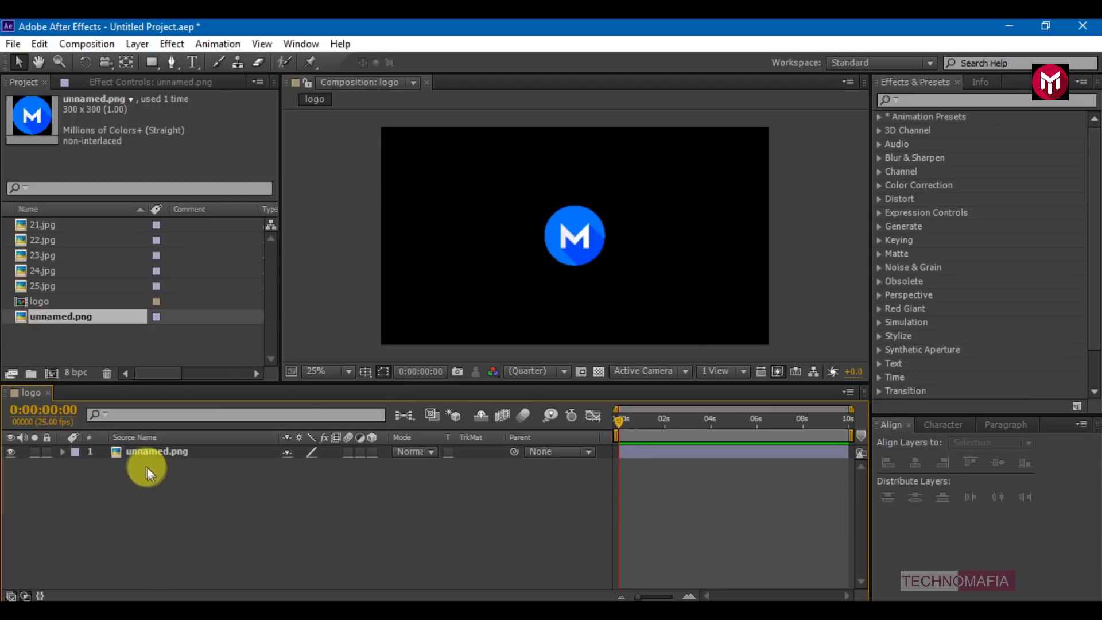
click(136, 454)
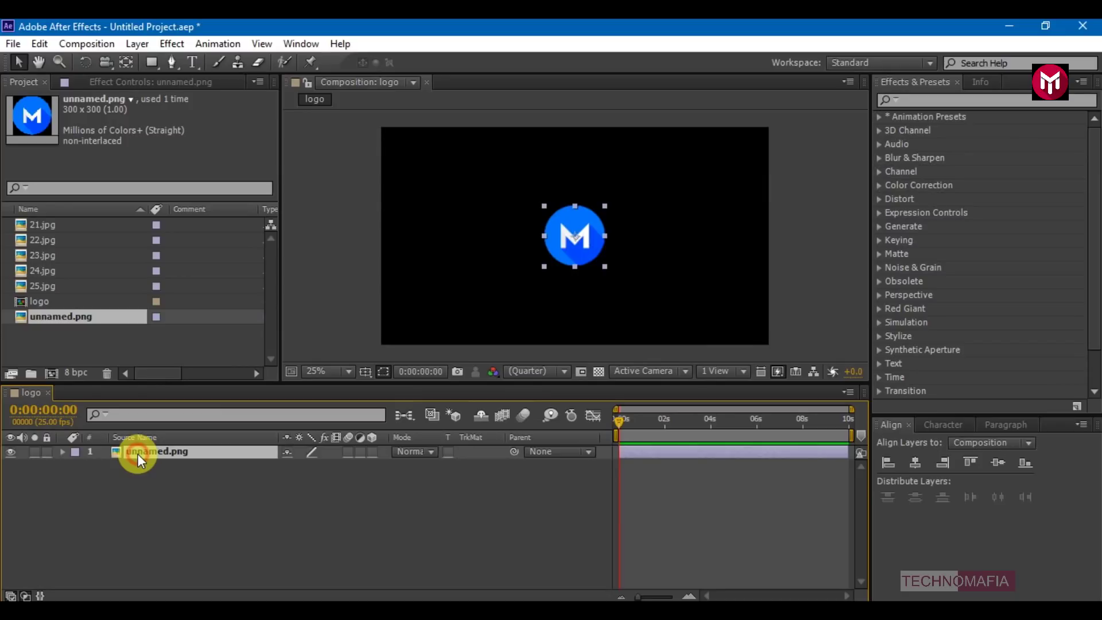
click(138, 496)
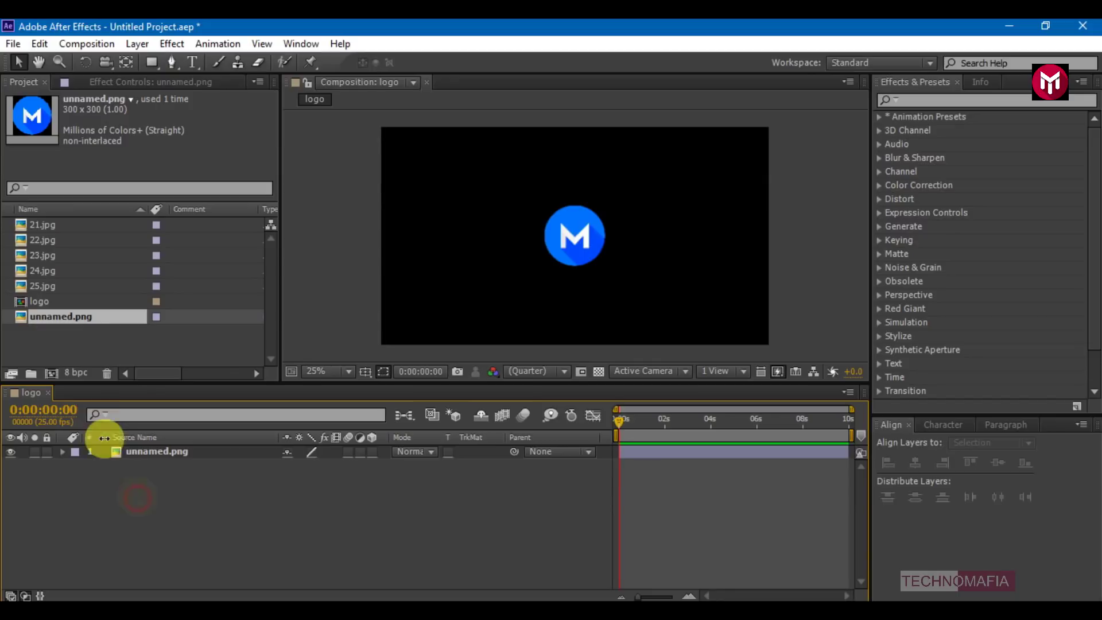
- Create a composition named "image 1" and place 22.jpg in it as a layer
click(48, 372)
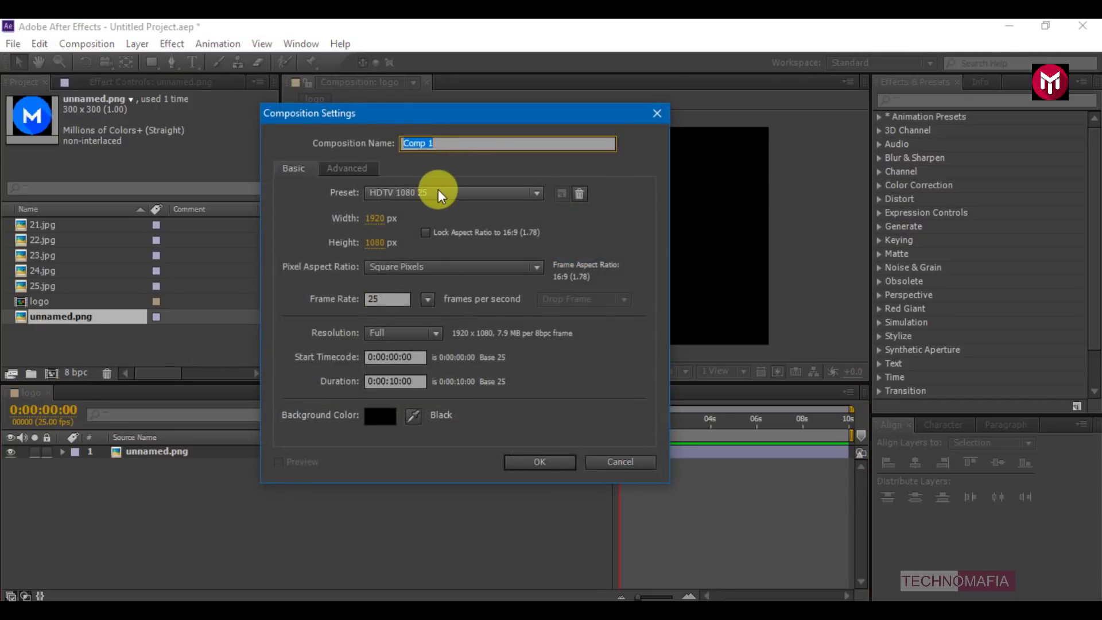
text(image 1)
click(521, 456)
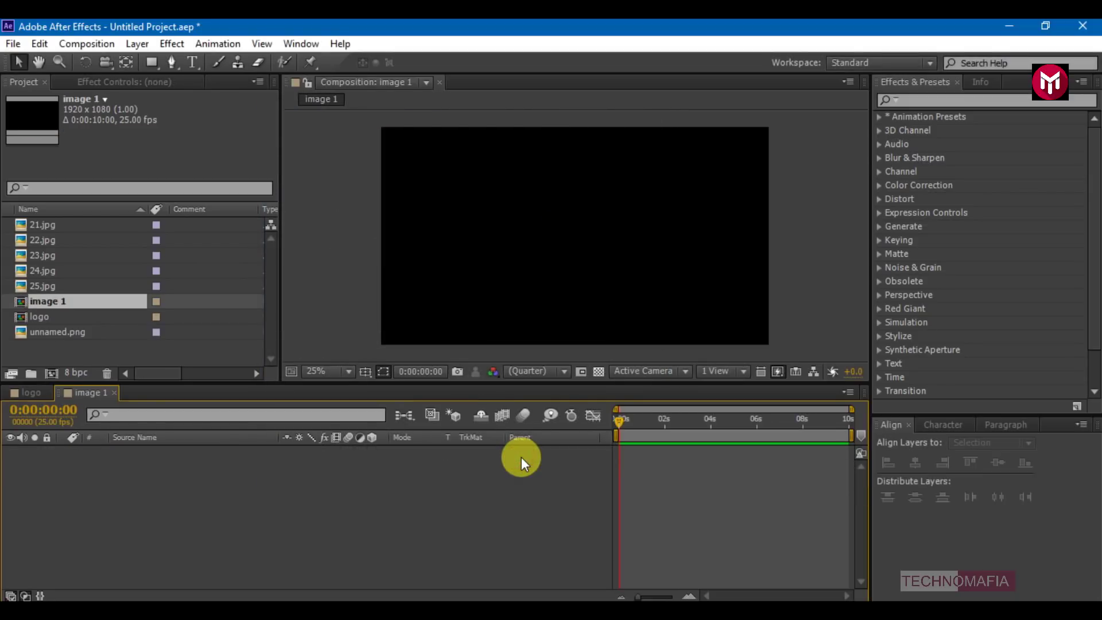
click(37, 226)
click(42, 240)
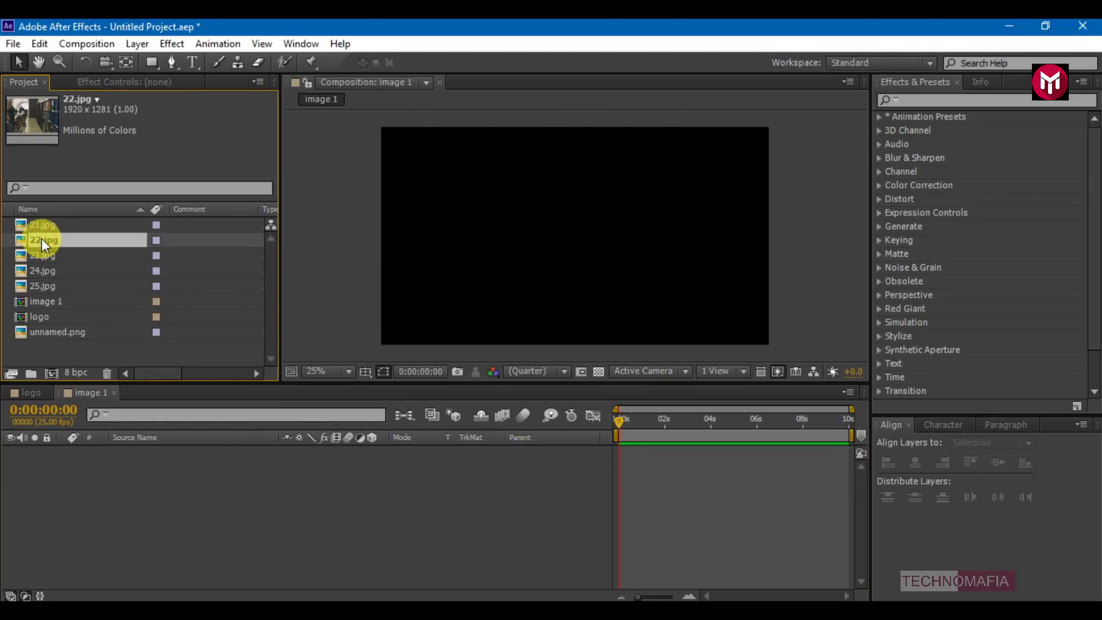
drag(41, 239, 128, 462)
click(138, 486)
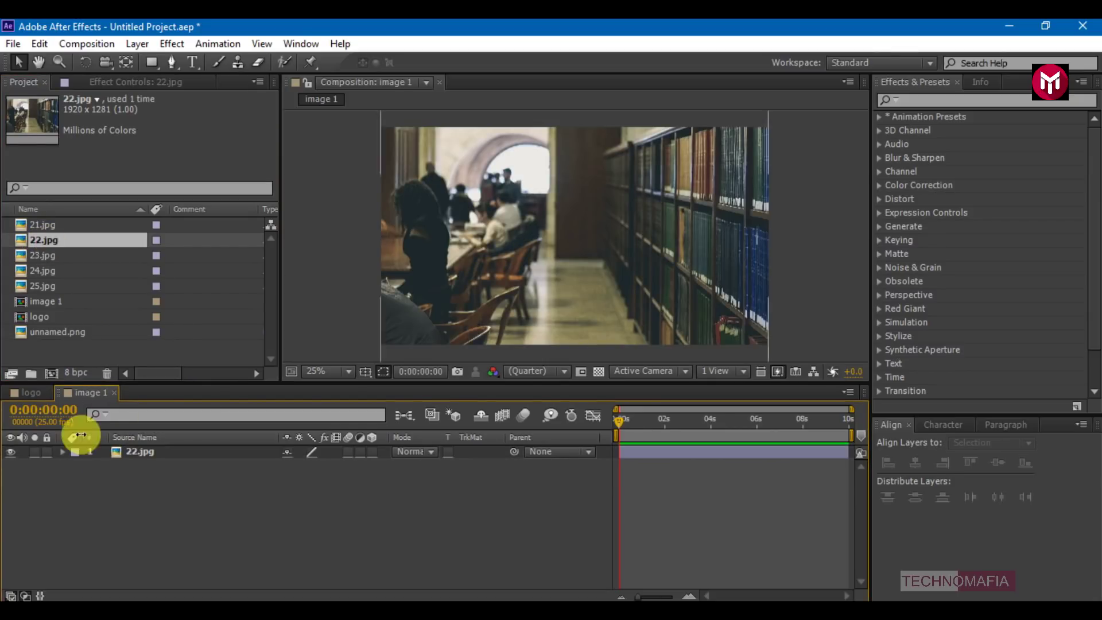
- Create a composition named "image pack 1" and nest the image 1 composition in it
click(49, 371)
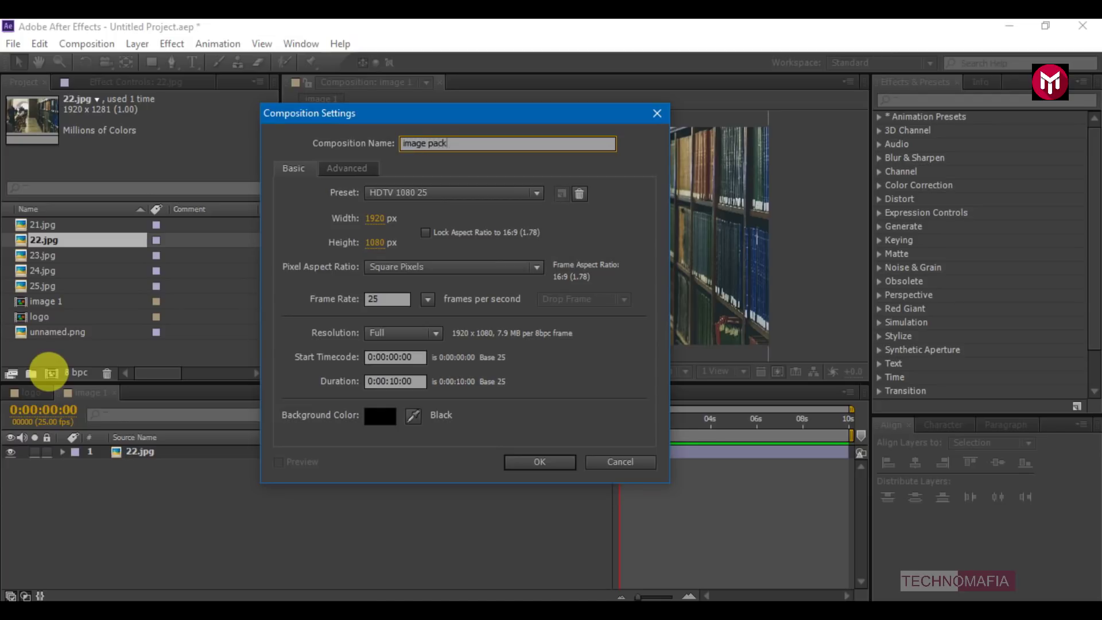
key(Return)
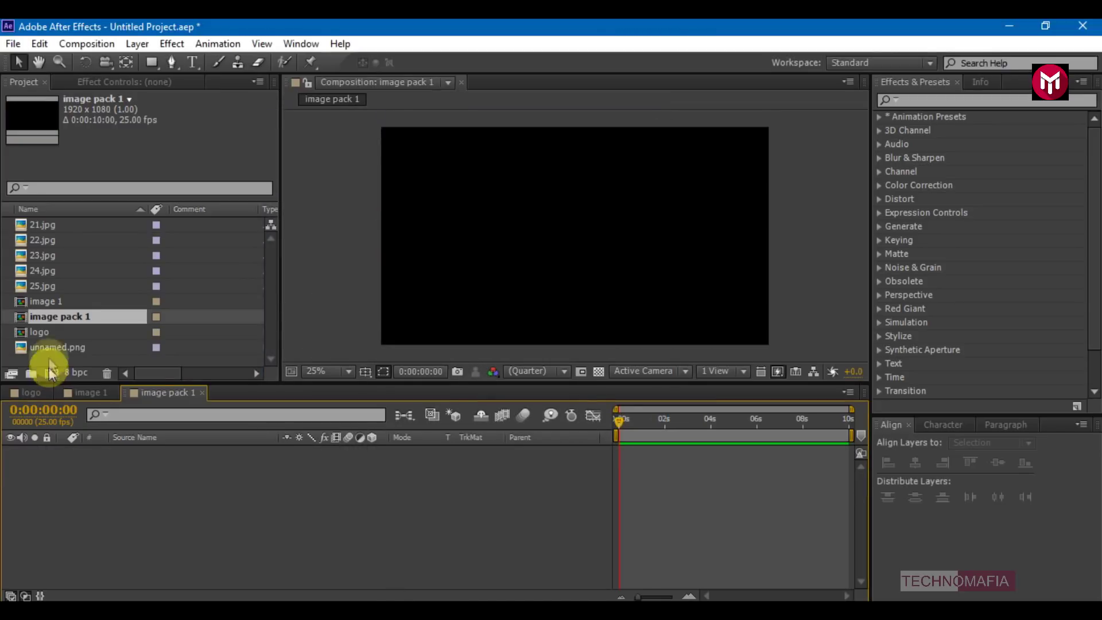
click(46, 302)
drag(46, 301, 135, 461)
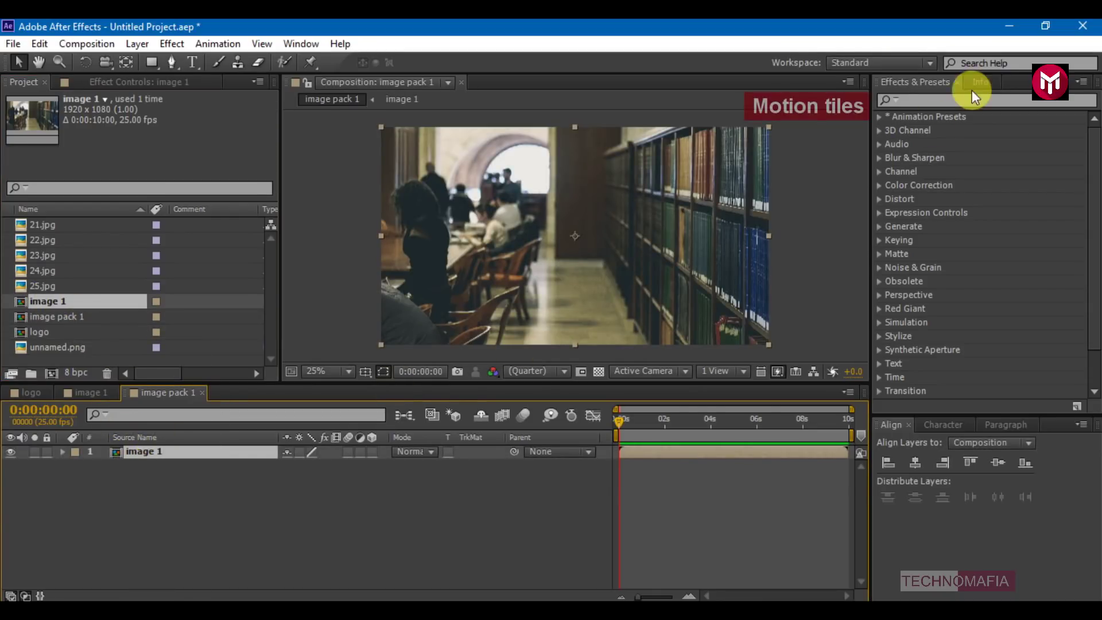
- Find the Motion Tile effect and apply it to the image 1 layer
click(937, 96)
text(motion)
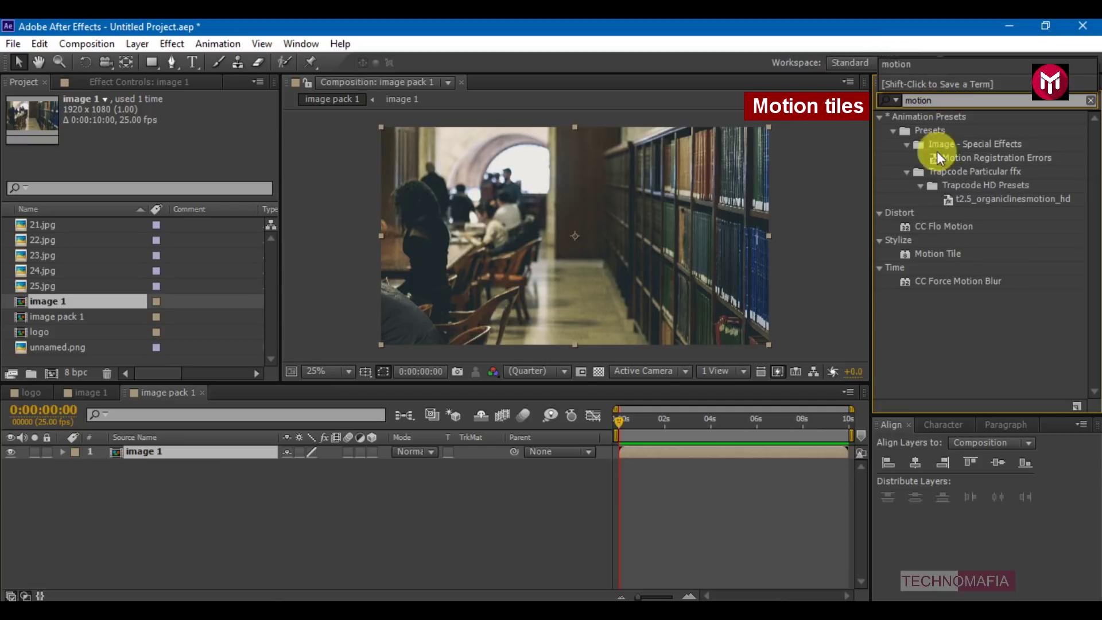
double_click(945, 252)
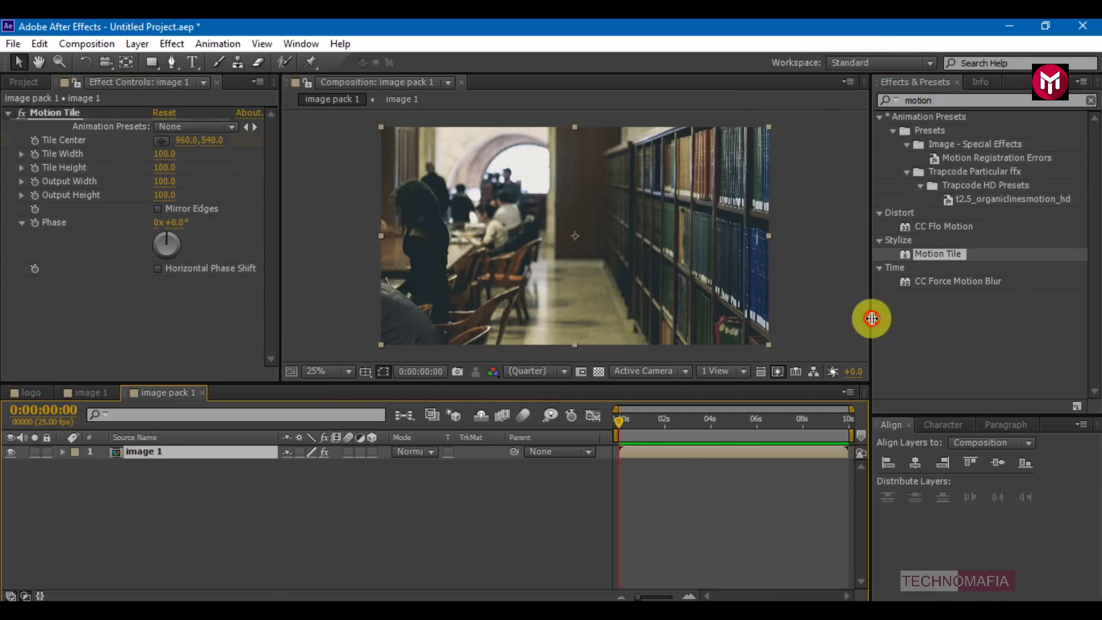
- Enlarge the timeline area and set a Motion Tile Tile Center keyframe at 0:00:01:10 on the image 1 layer
drag(869, 318, 944, 317)
drag(277, 439, 204, 442)
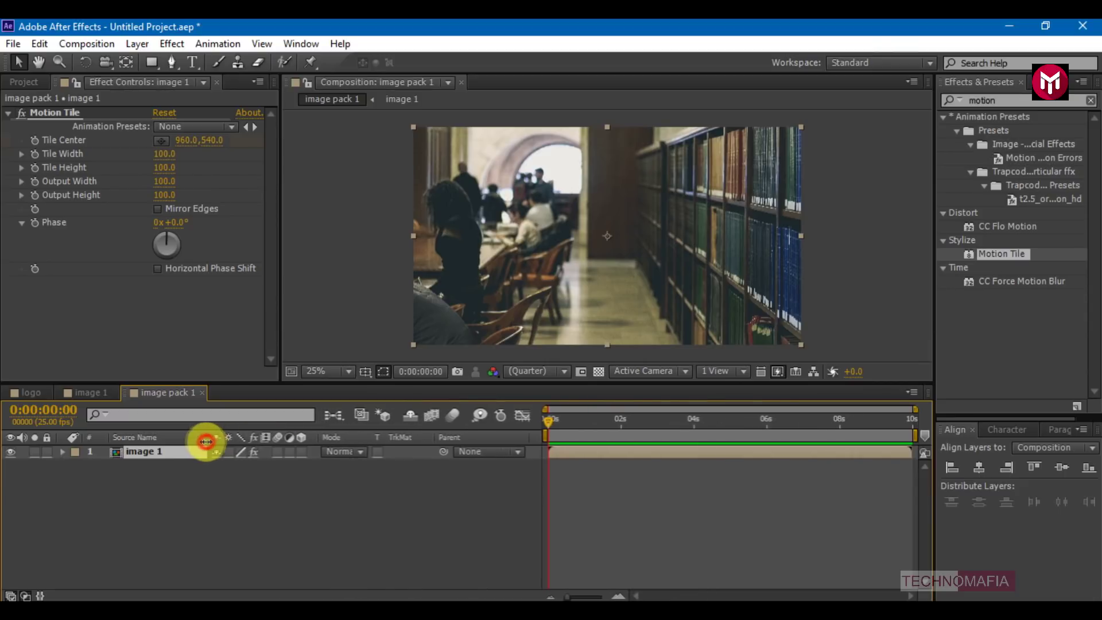
drag(565, 597, 596, 597)
click(615, 596)
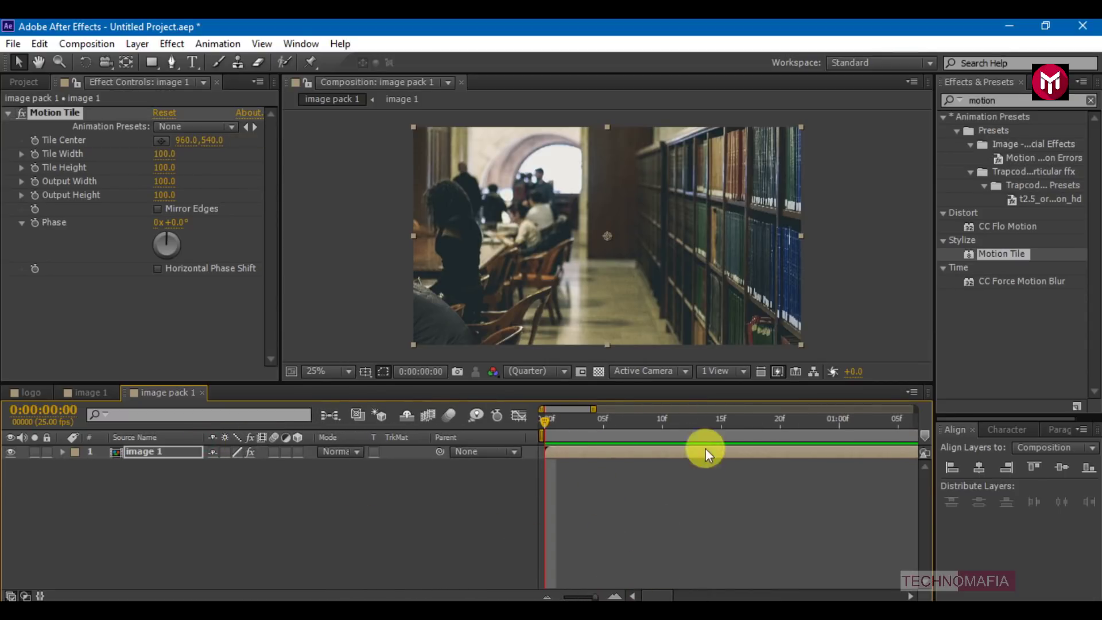
click(912, 596)
click(912, 596)
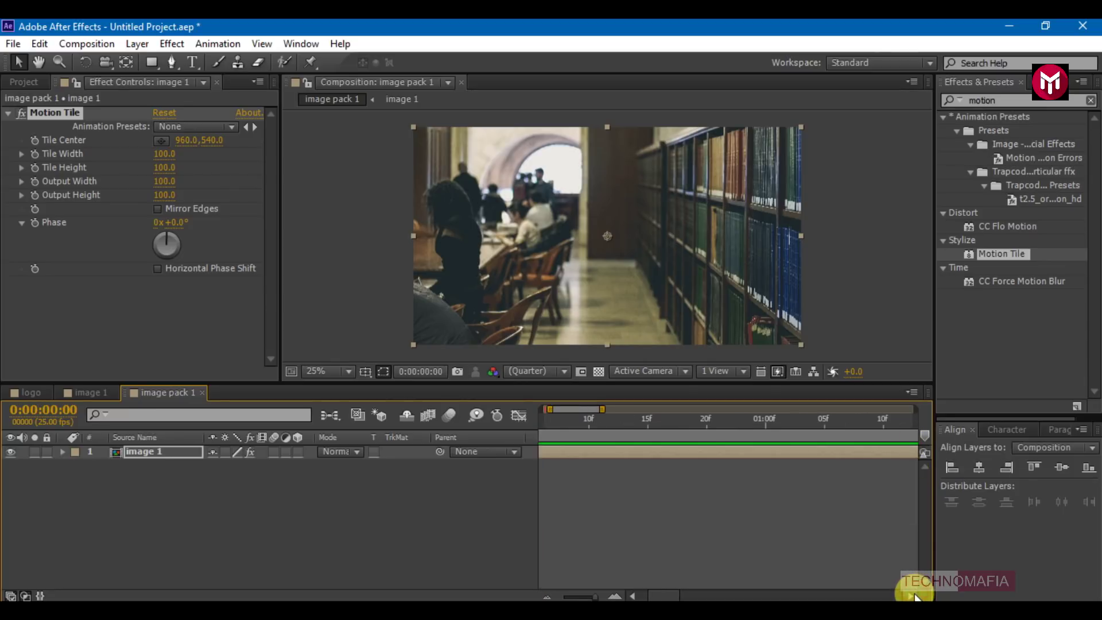
click(884, 421)
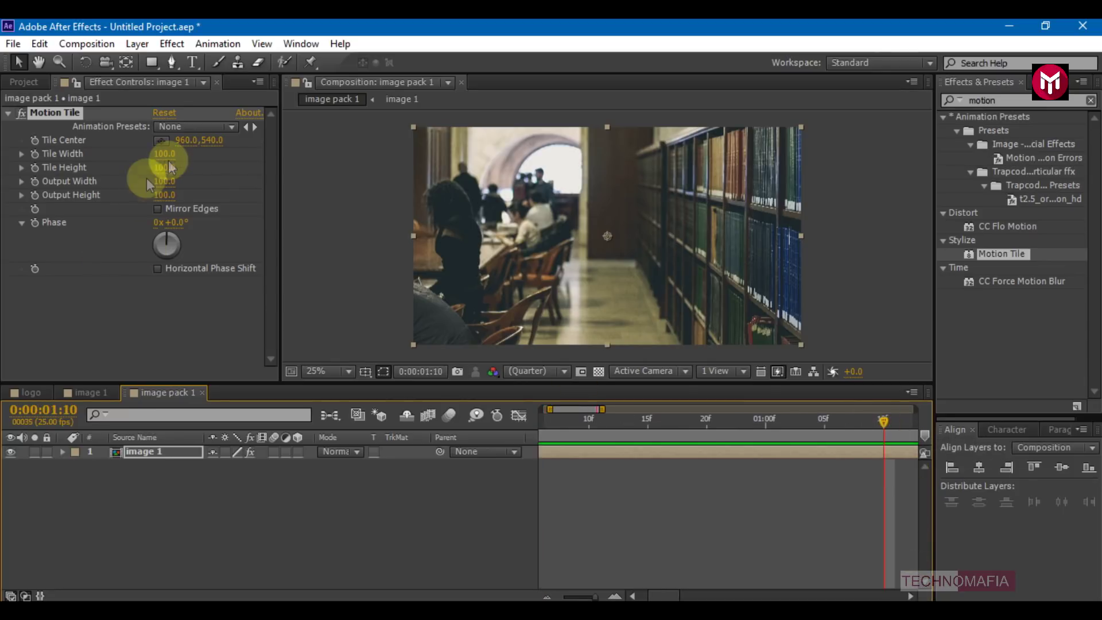
click(35, 140)
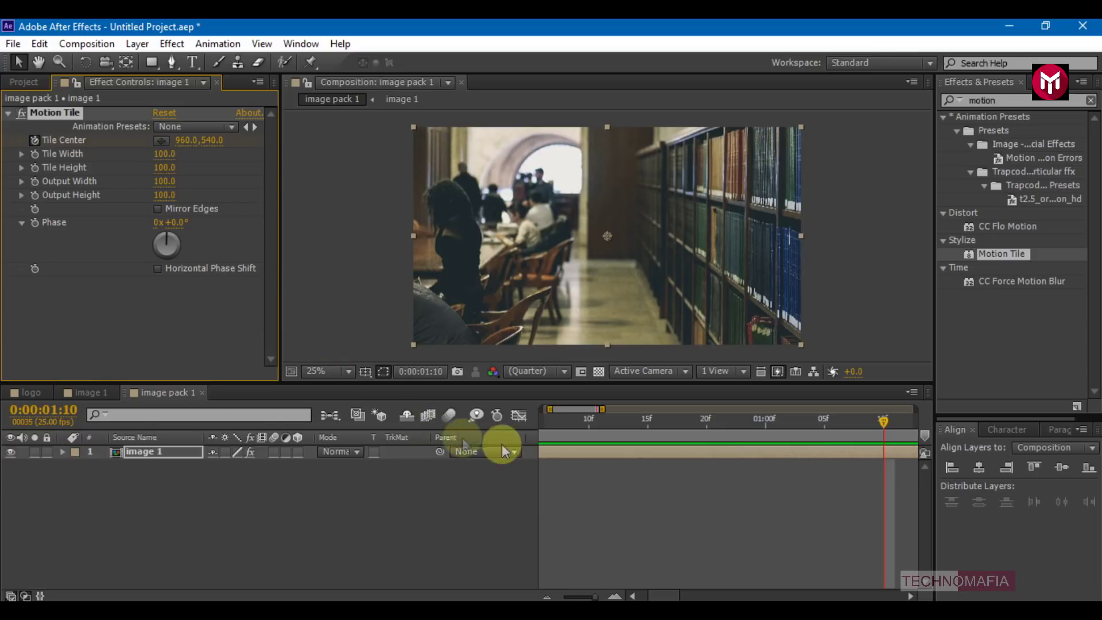
- At 0:00:00:00 set Tile Center to 1233.0,540.0, enable Mirror Edges and preview the motion
click(542, 596)
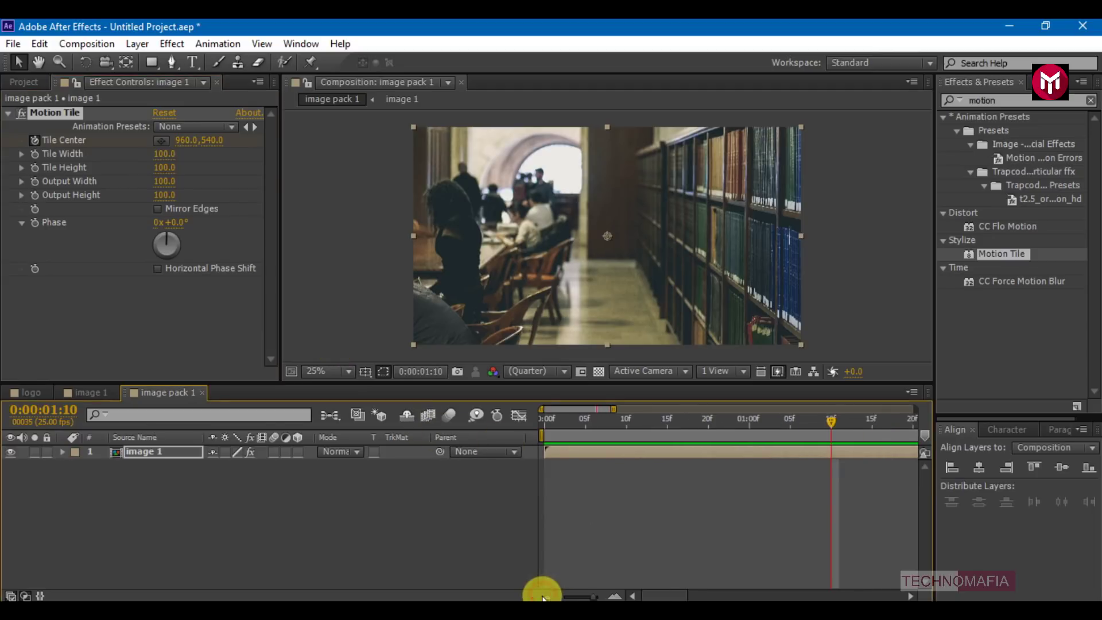
click(545, 422)
drag(180, 140, 326, 143)
mouse_move(192, 140)
mouse_down()
mouse_move(246, 138)
mouse_move(206, 133)
mouse_move(213, 146)
mouse_up()
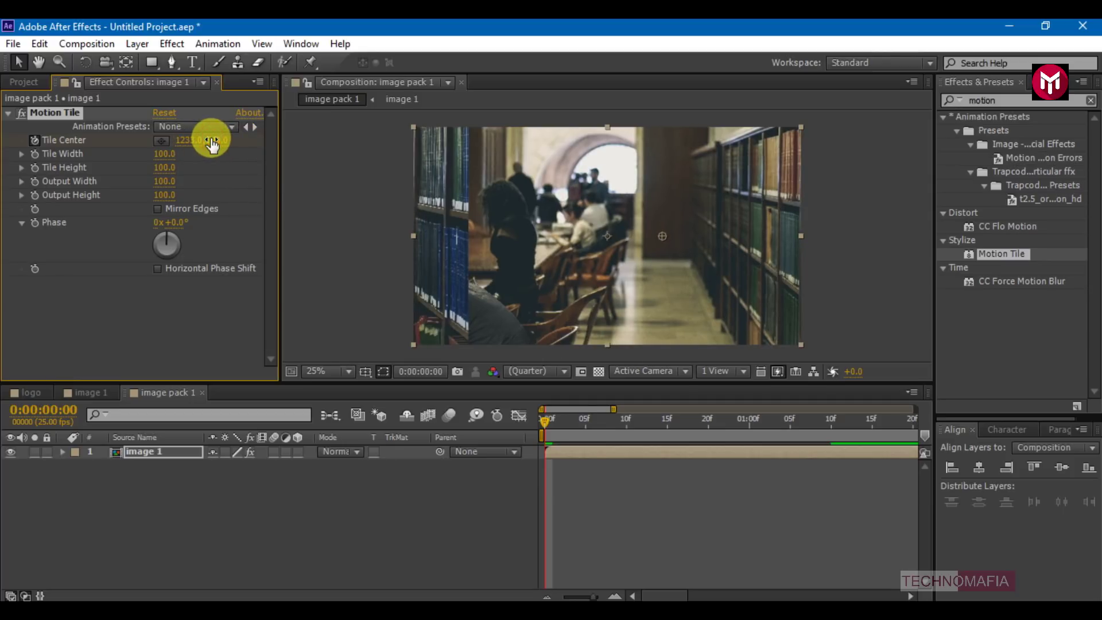
click(156, 211)
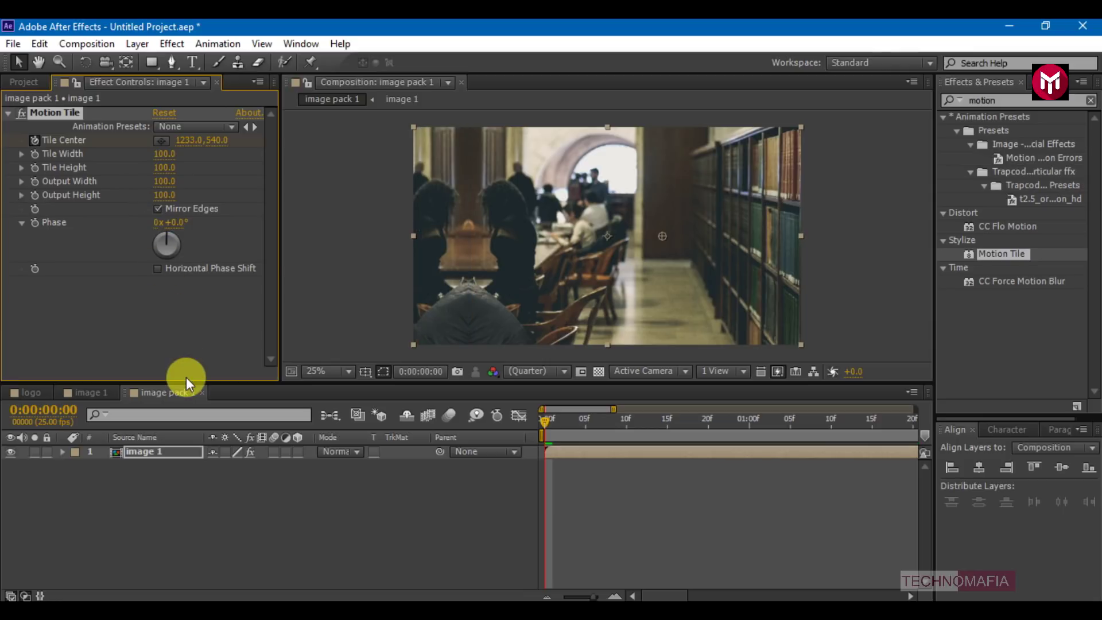
key(space)
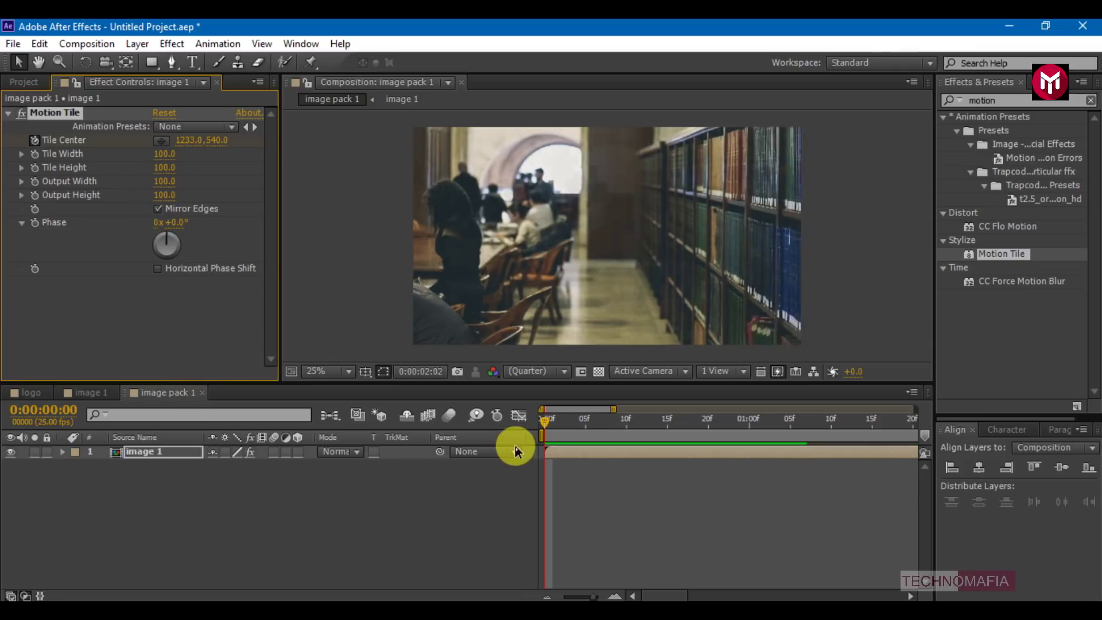
- Reveal the image 1 layer's keyframes and apply Easy Ease to both Tile Center keyframes
key(u)
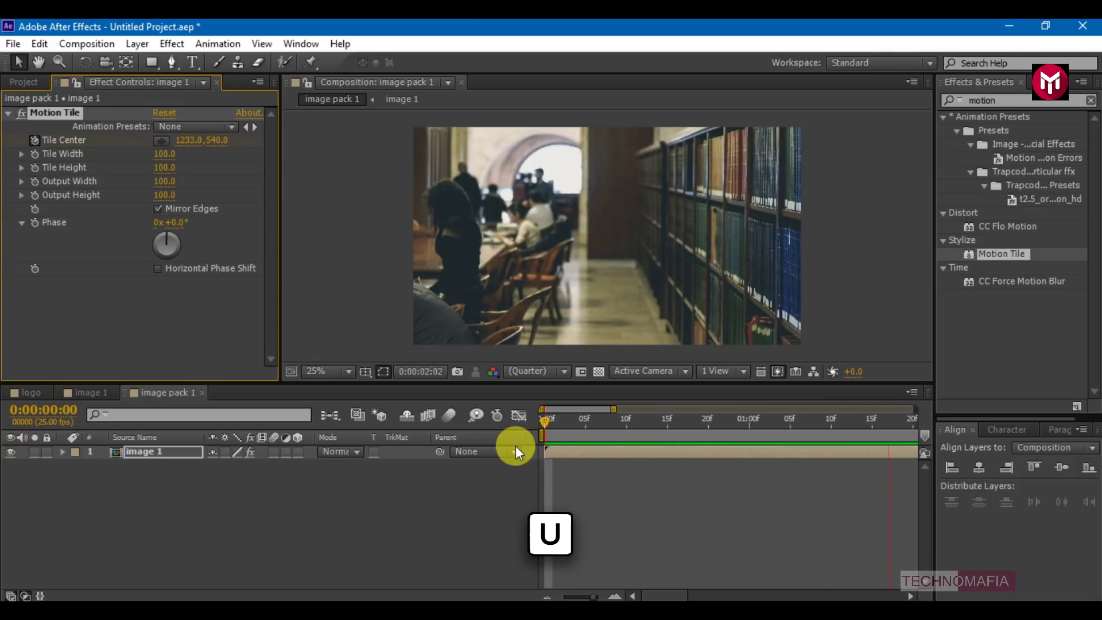
click(166, 450)
key(u)
drag(852, 521, 539, 475)
right_click(542, 478)
mouse_move(643, 467)
click(766, 500)
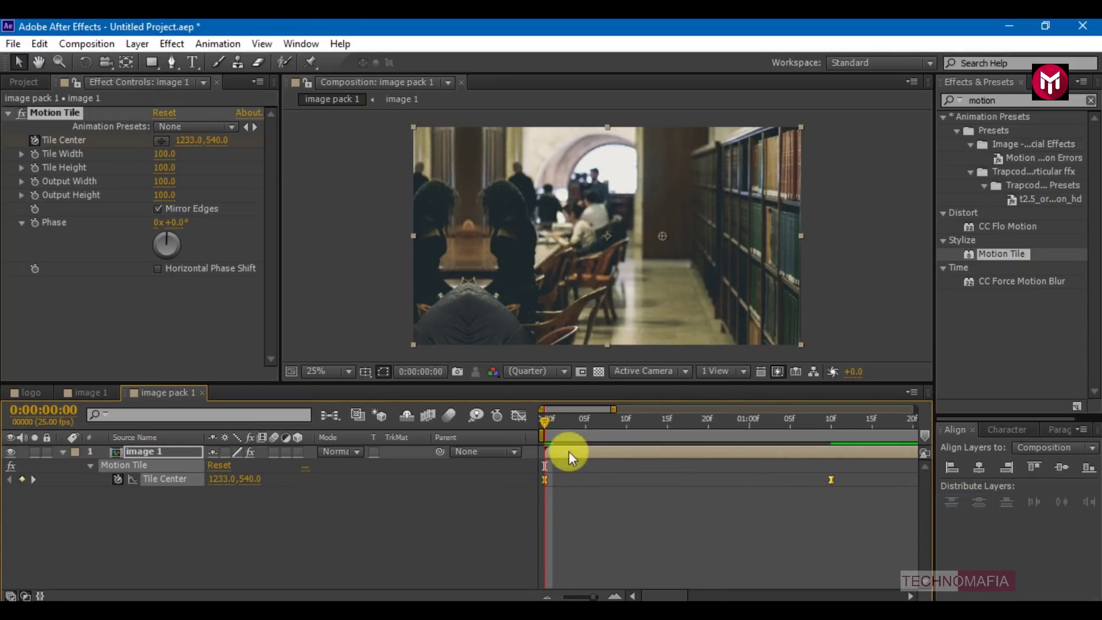
- Lengthen the incoming ease of the last Tile Center keyframe in the speed graph and preview the animation
click(519, 417)
click(816, 565)
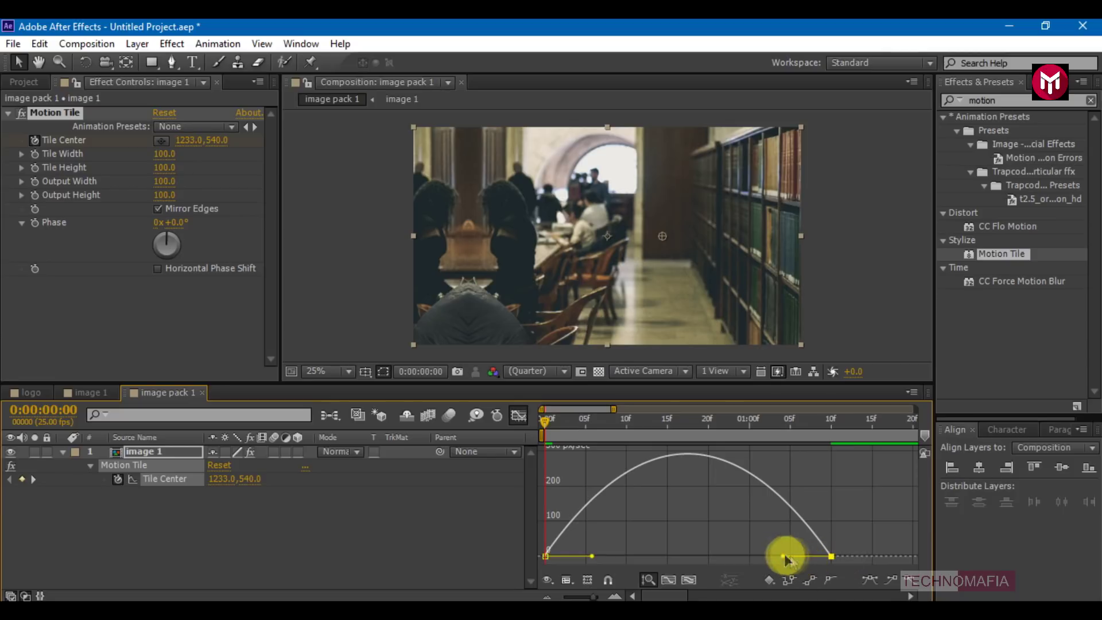
drag(781, 552, 760, 556)
click(518, 416)
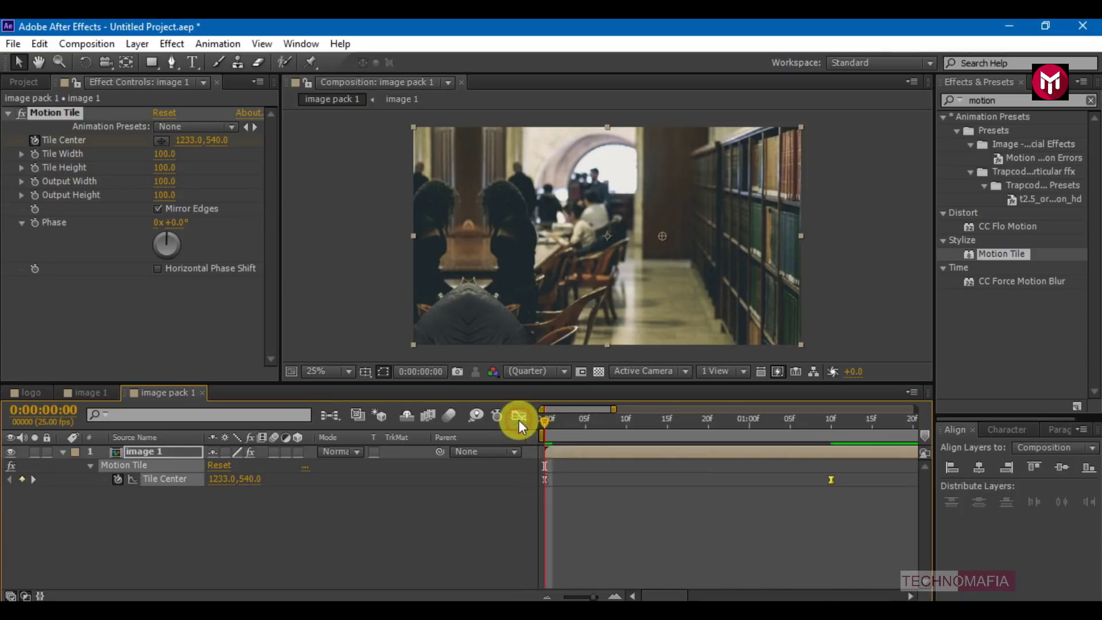
key(space)
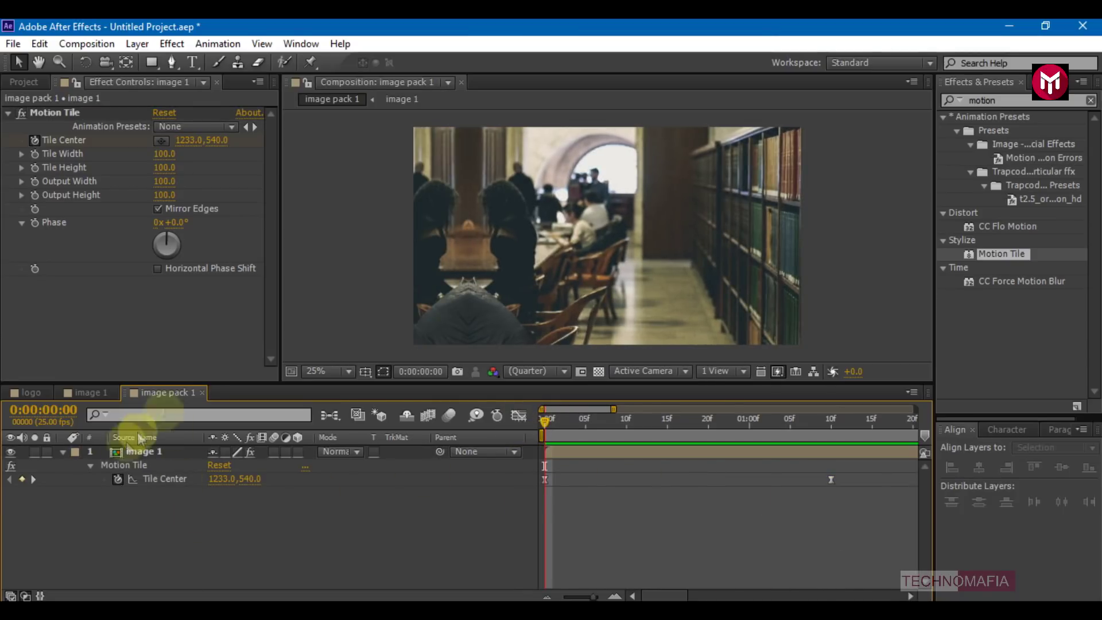
- Close the image pack 1 and image 1 timelines and create a composition named "image 2"
click(202, 393)
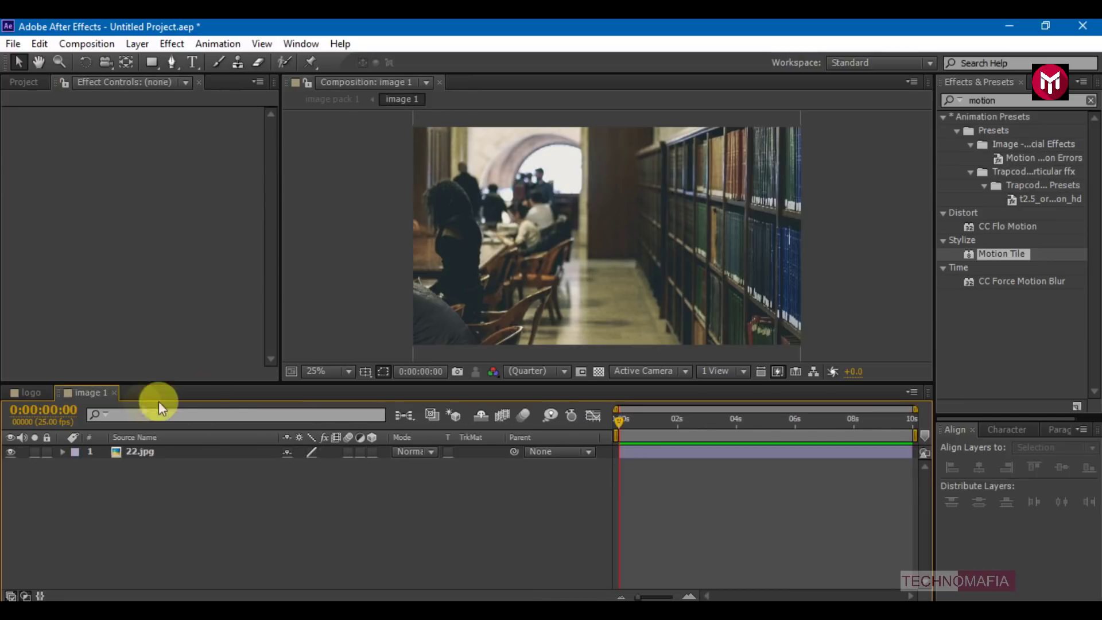
click(114, 393)
click(24, 81)
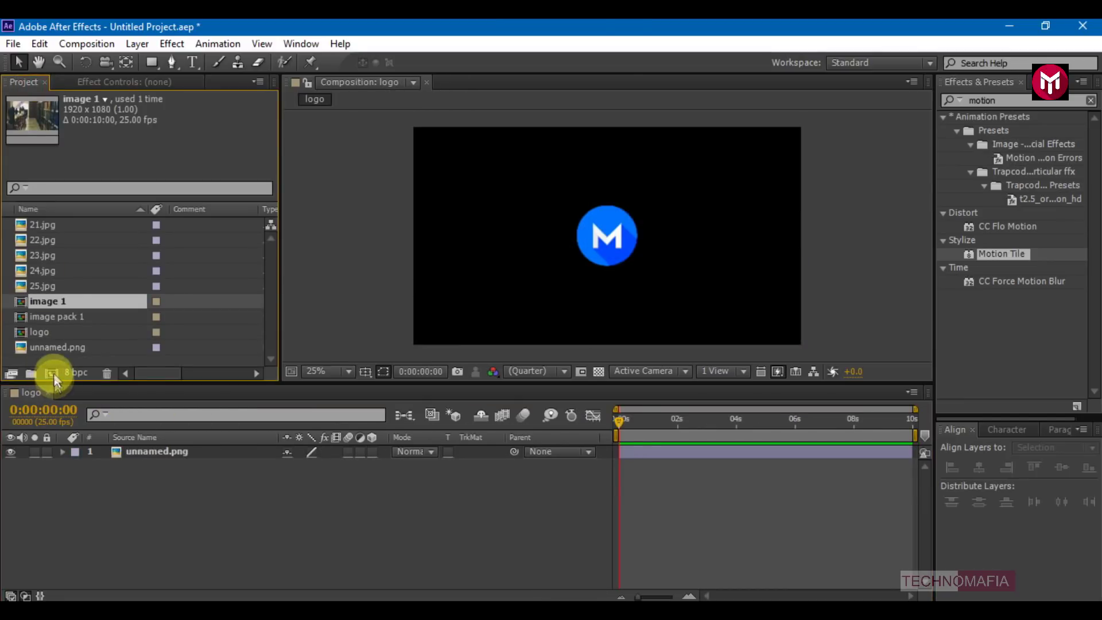
click(53, 372)
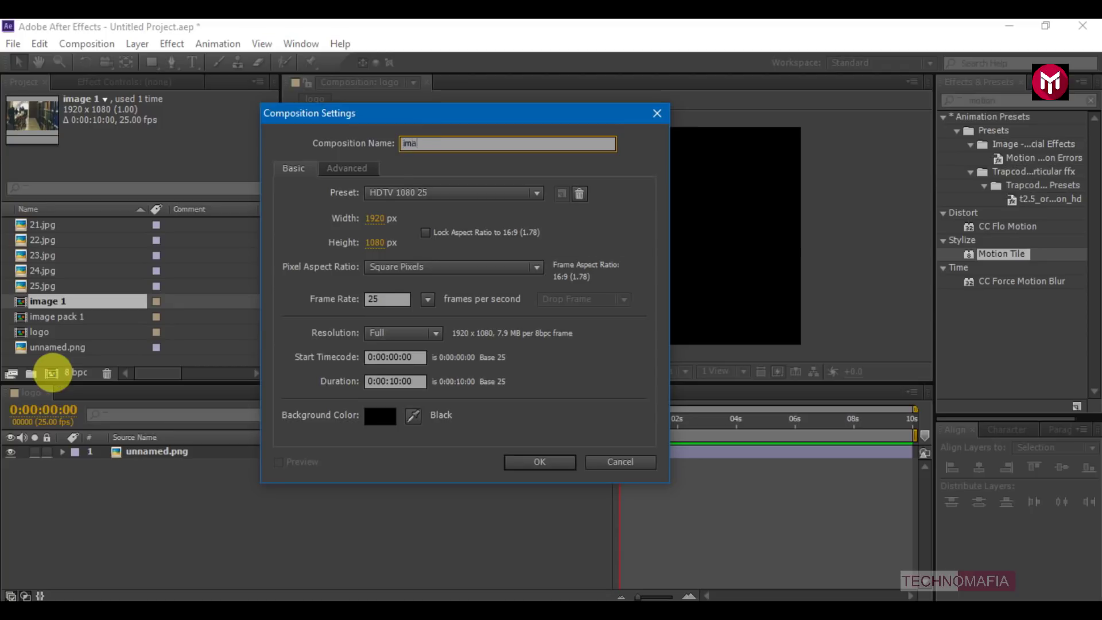
key(Return)
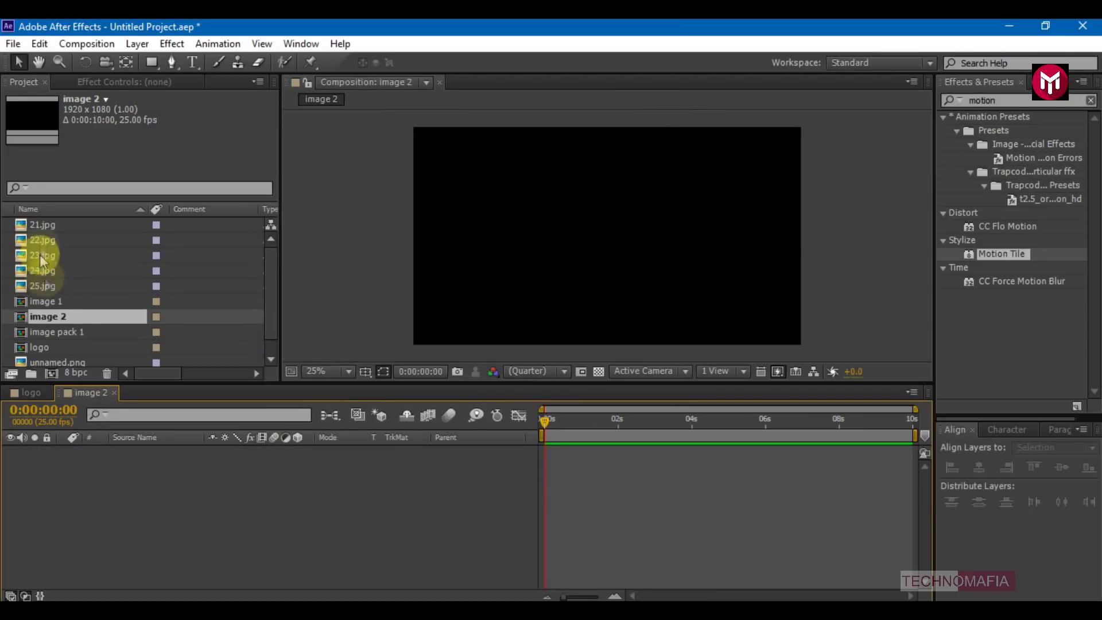
- Add 25.jpg to the image 2 composition as a layer
click(33, 283)
drag(33, 283, 164, 462)
click(157, 502)
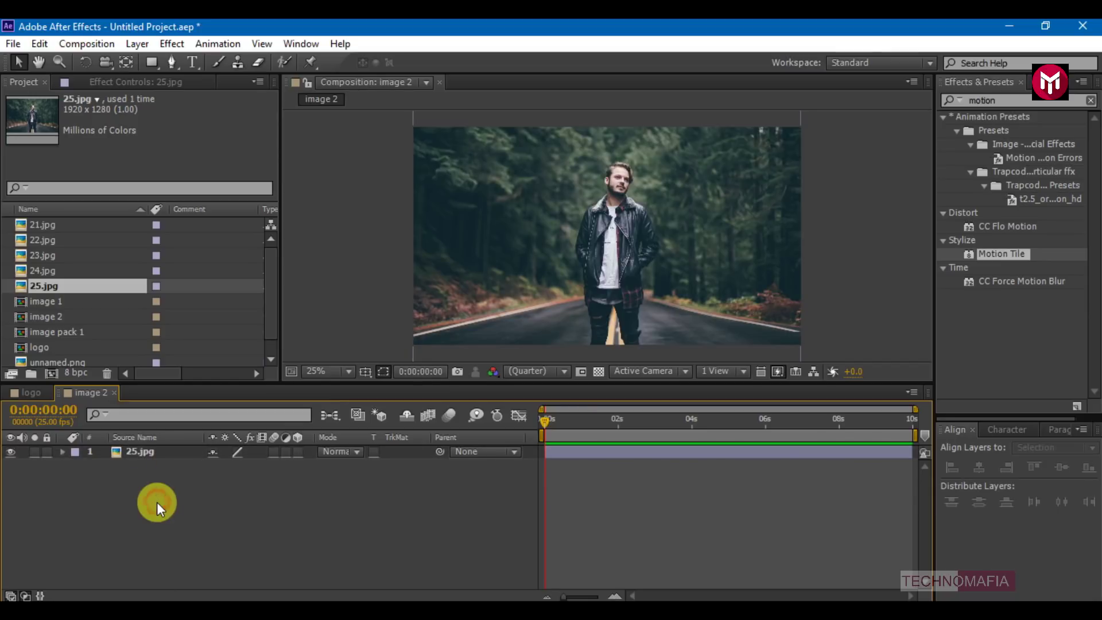
- Create a composition named "image pack 2" and nest the image 2 composition in it
click(51, 373)
key(BackSpace)
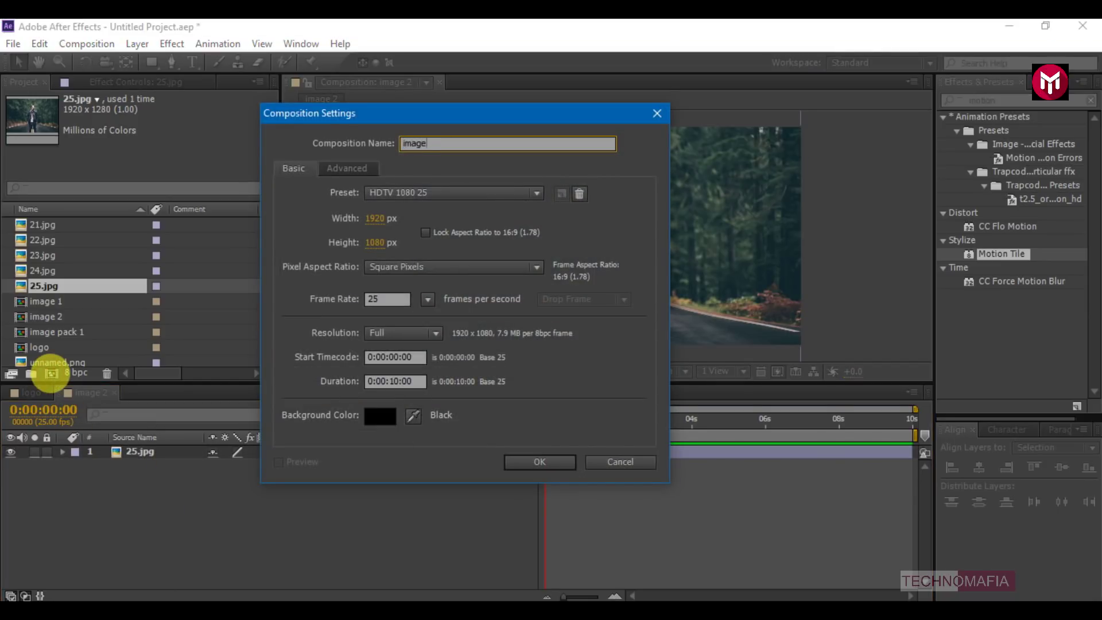
text(image pack 2)
key(Return)
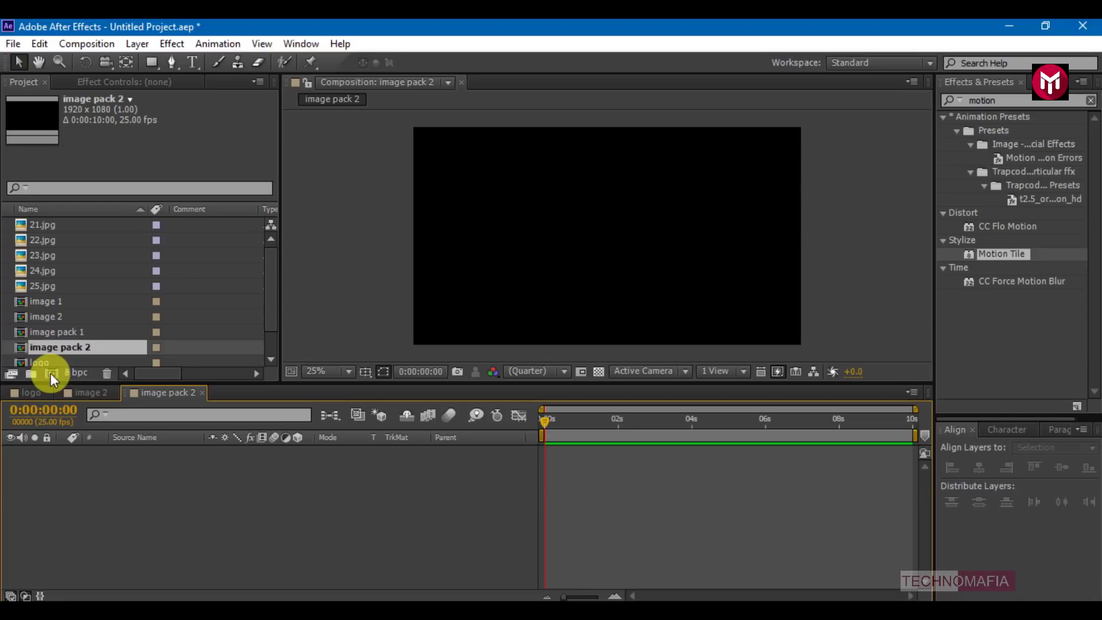
drag(46, 316, 143, 462)
click(153, 470)
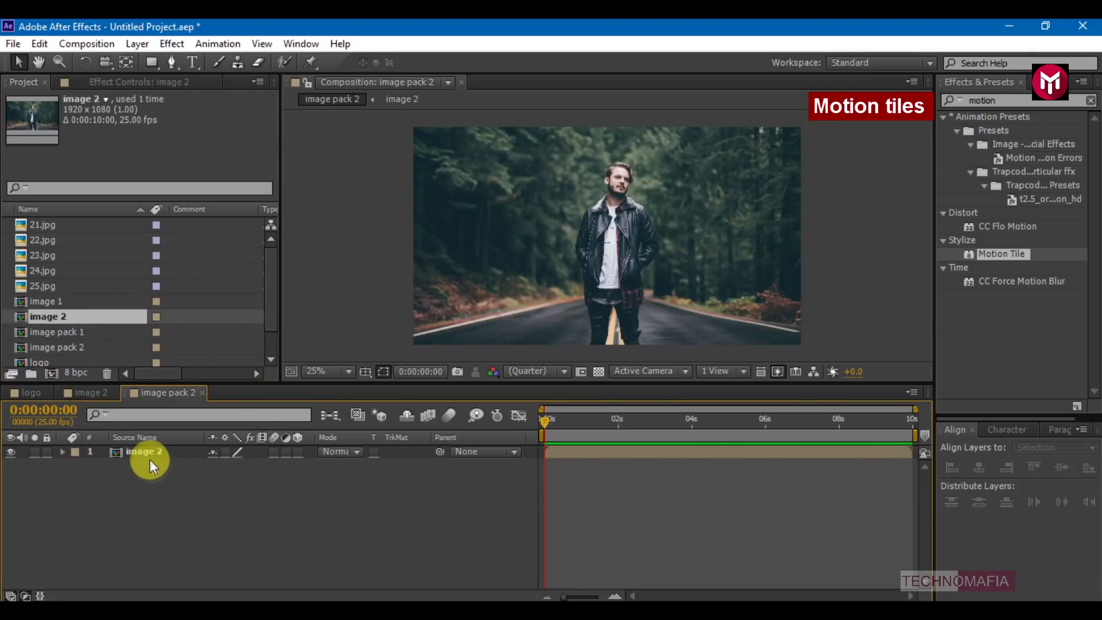
- Apply Motion Tile to the image 2 layer and add a Tile Center keyframe at 0:00:01:10
click(147, 453)
double_click(973, 256)
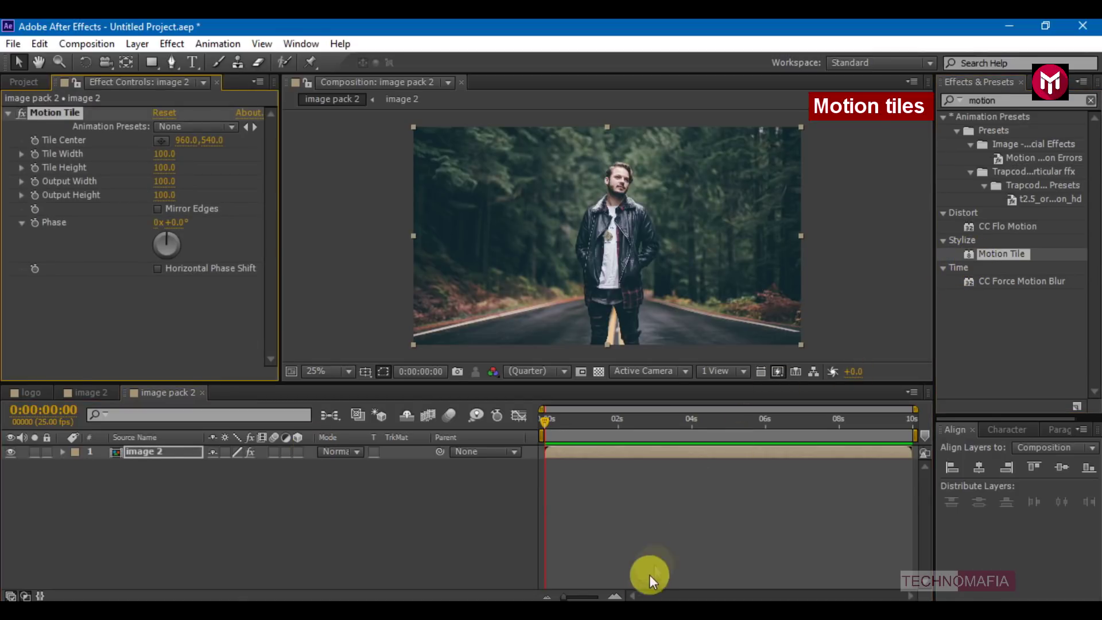
click(614, 596)
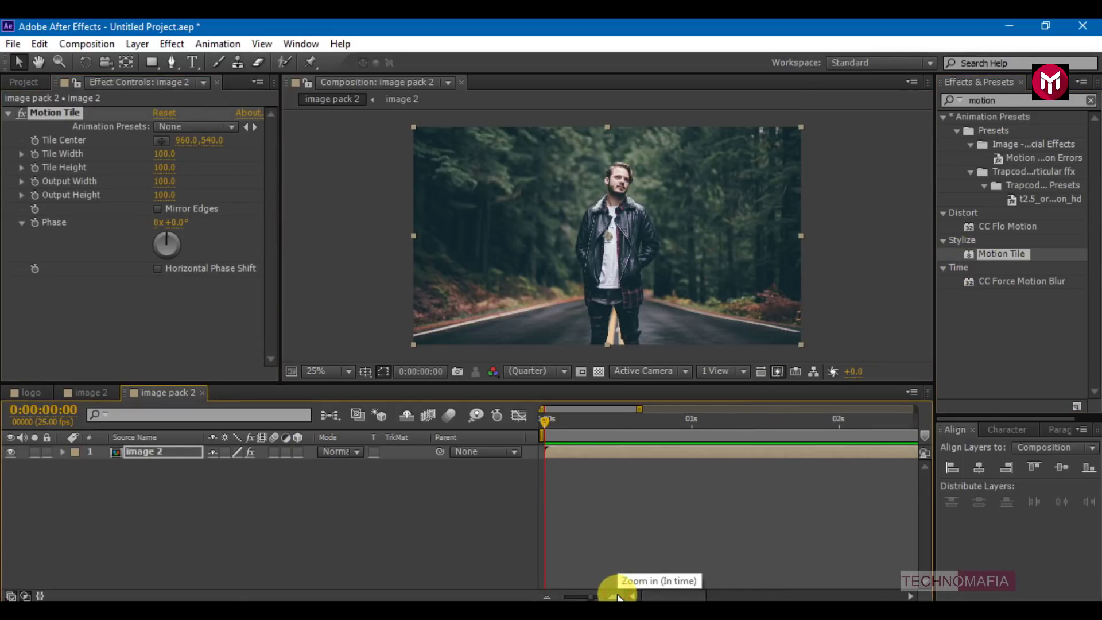
drag(662, 597, 678, 597)
click(616, 596)
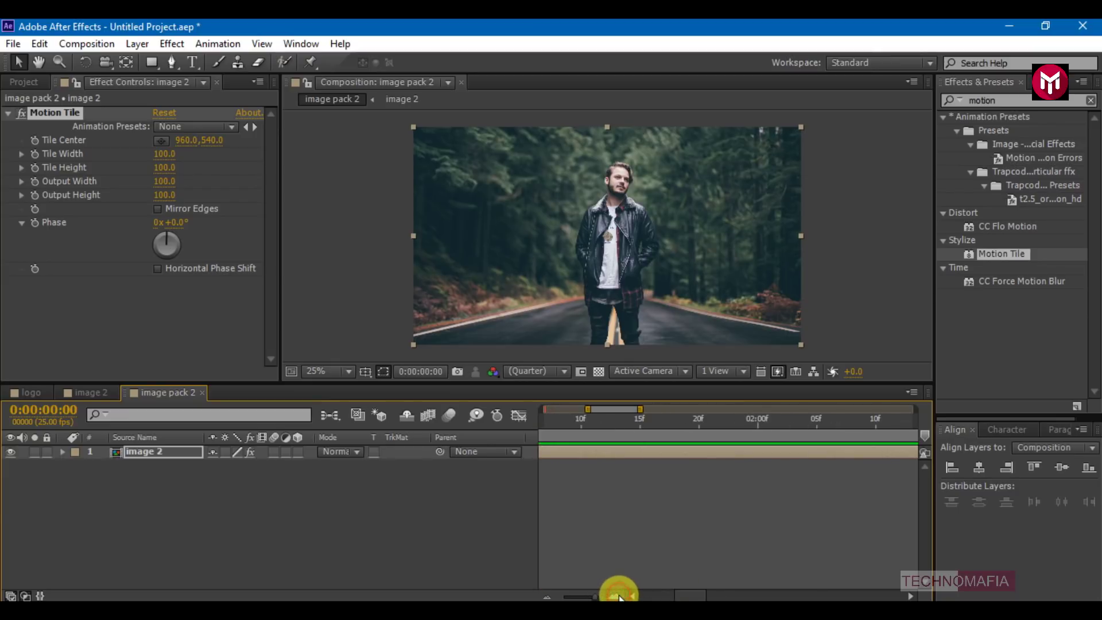
click(581, 423)
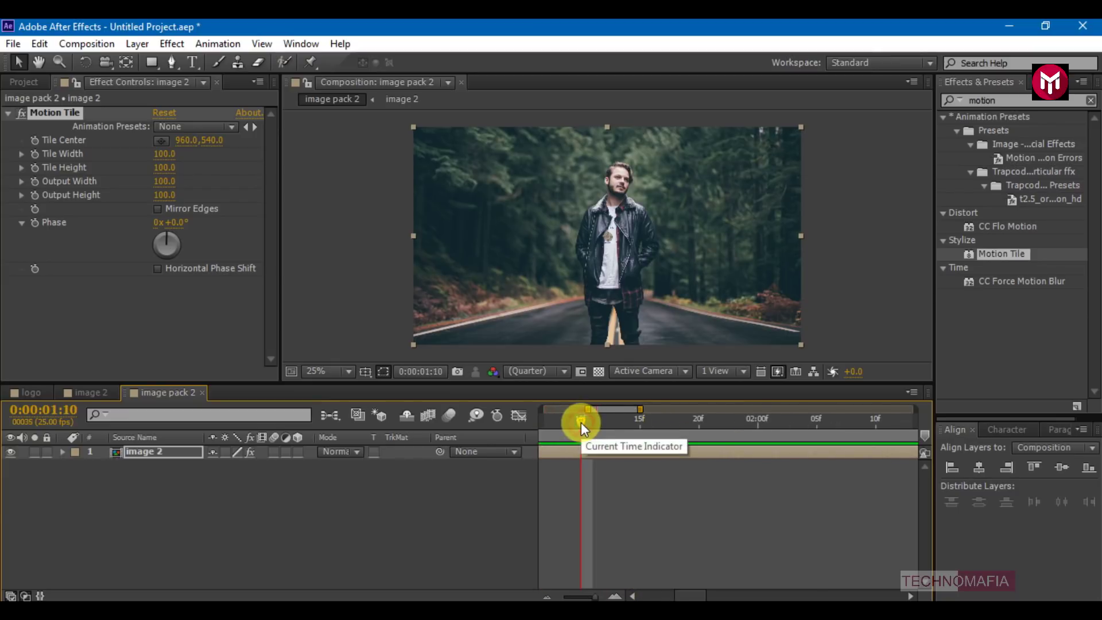
click(35, 140)
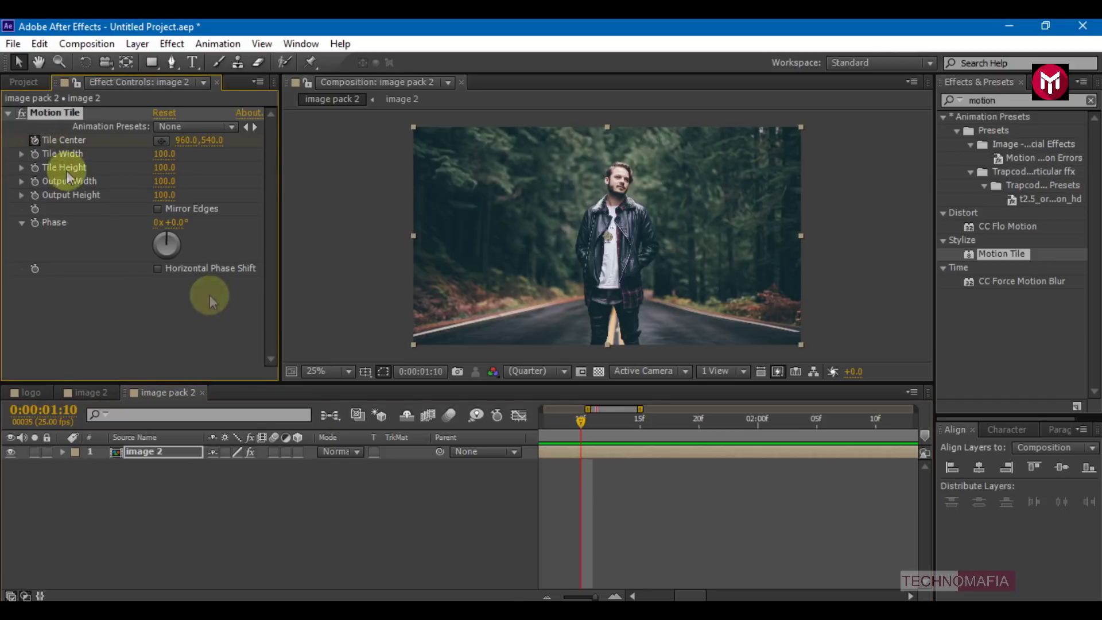
- At 0:00:00:00 set Tile Center to 1242.0,540.0 and enable Mirror Edges
click(628, 596)
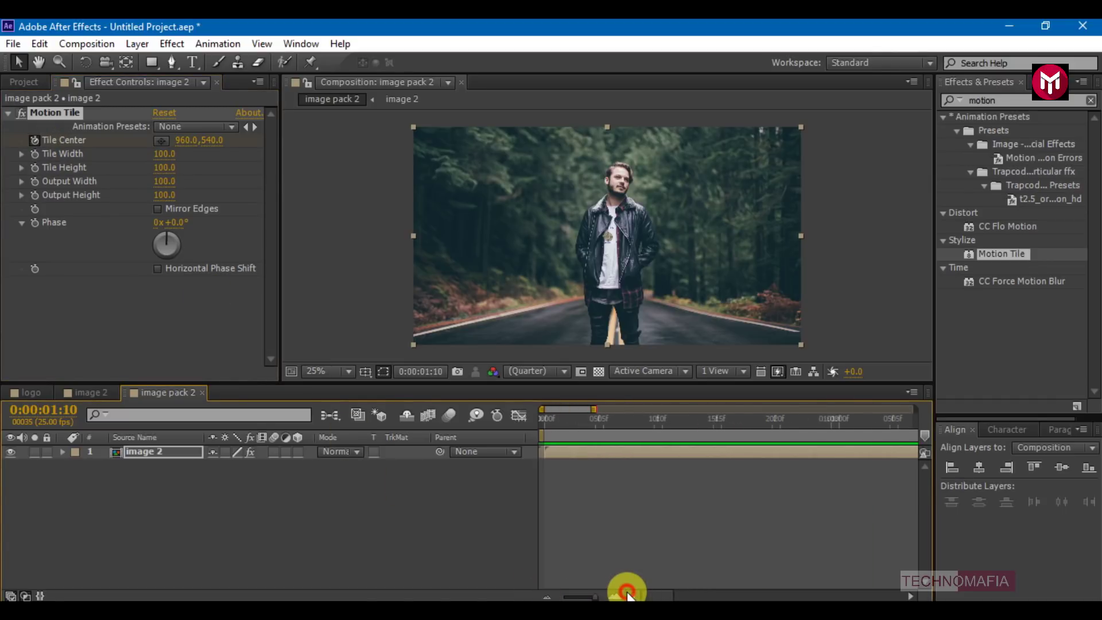
click(542, 417)
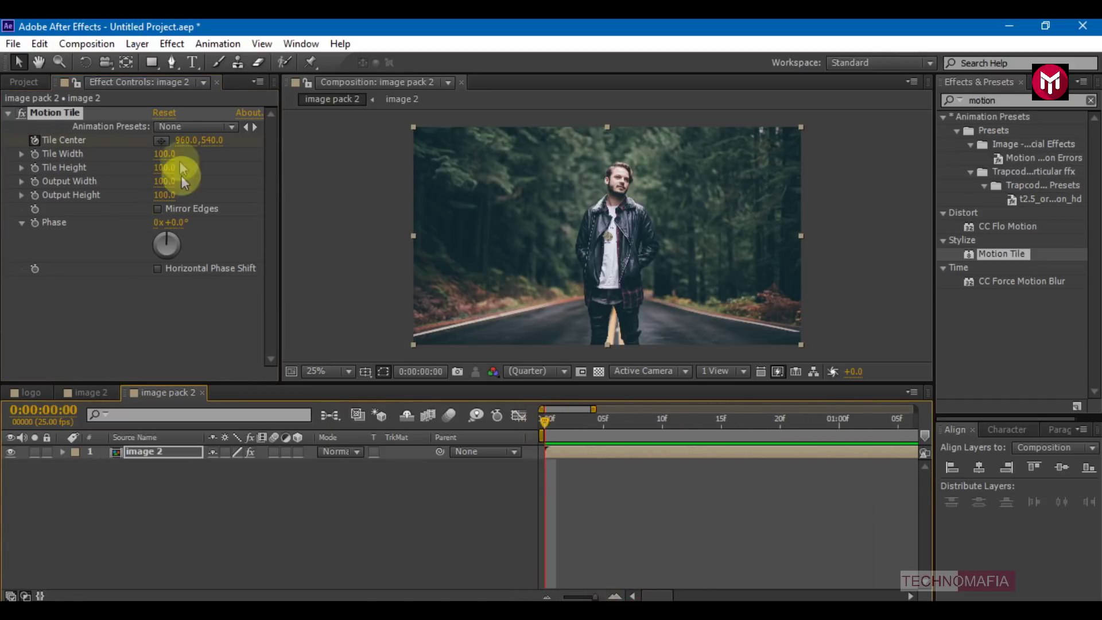
drag(179, 140, 402, 136)
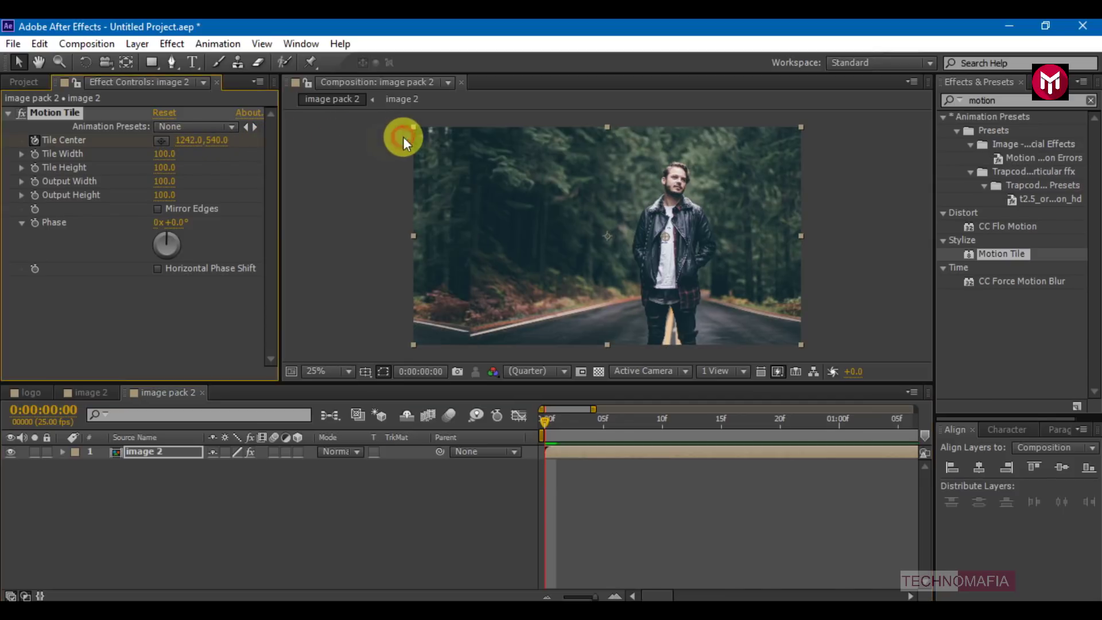
click(157, 209)
- Reveal the image 2 layer's keyframes and apply Easy Ease to both Tile Center keyframes
key(u)
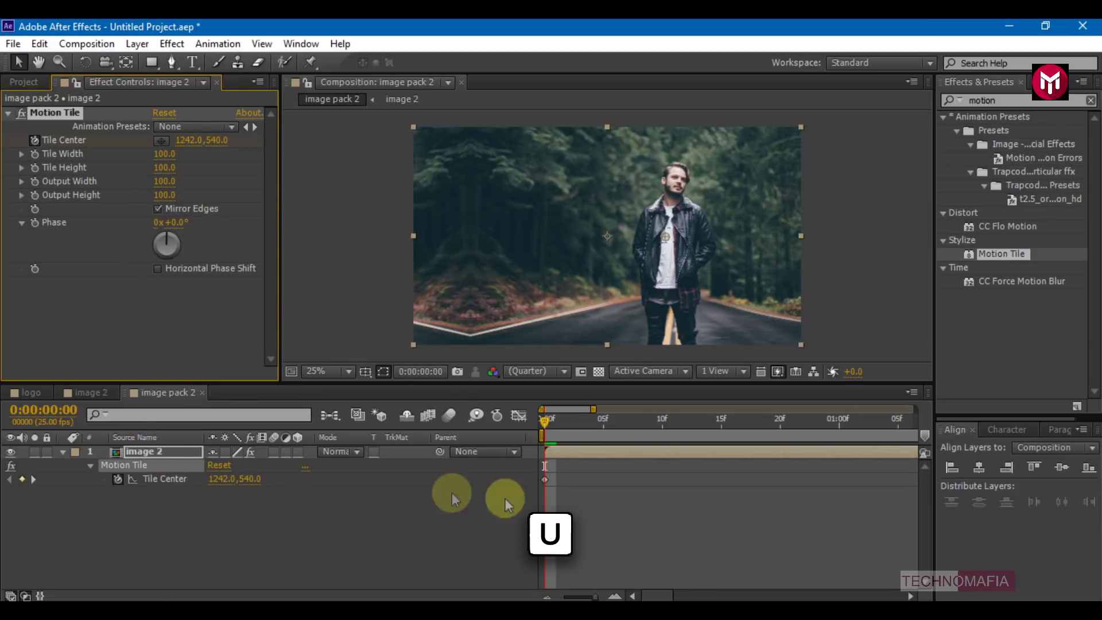
click(547, 597)
drag(604, 505, 527, 472)
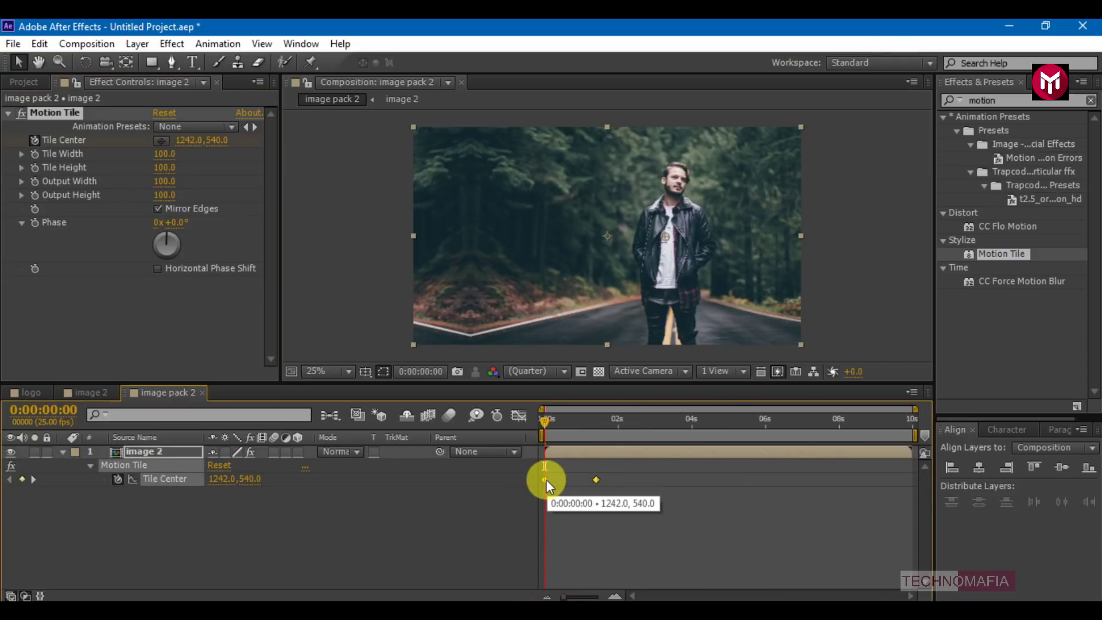
right_click(546, 480)
mouse_move(605, 467)
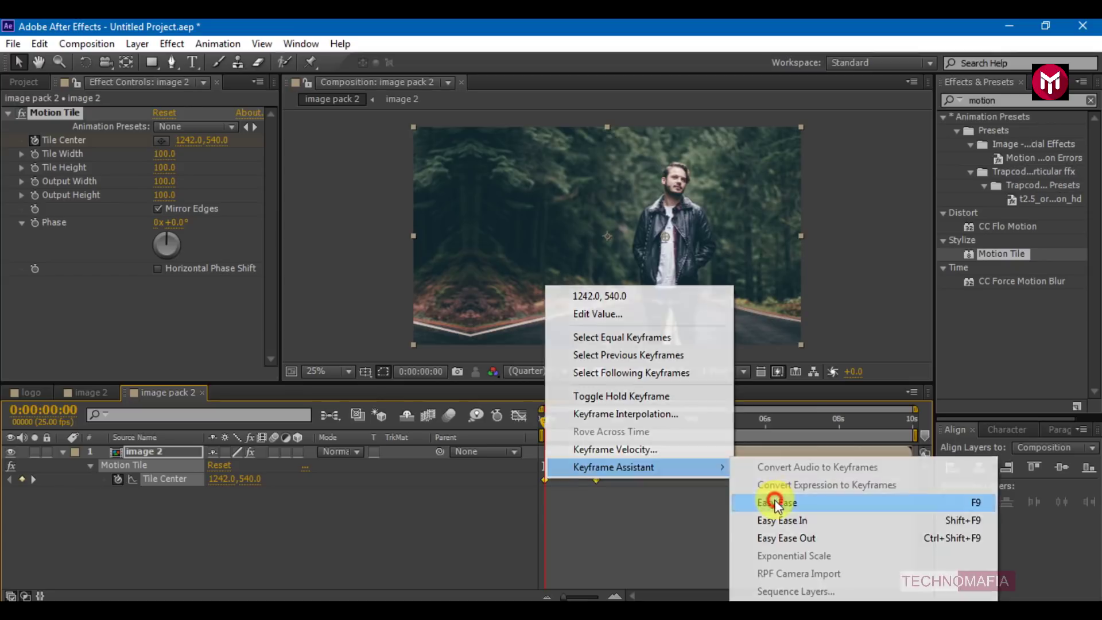
click(775, 505)
- Lengthen the incoming ease of the last Tile Center keyframe to about 49% influence in the speed graph and collapse the layer
click(520, 418)
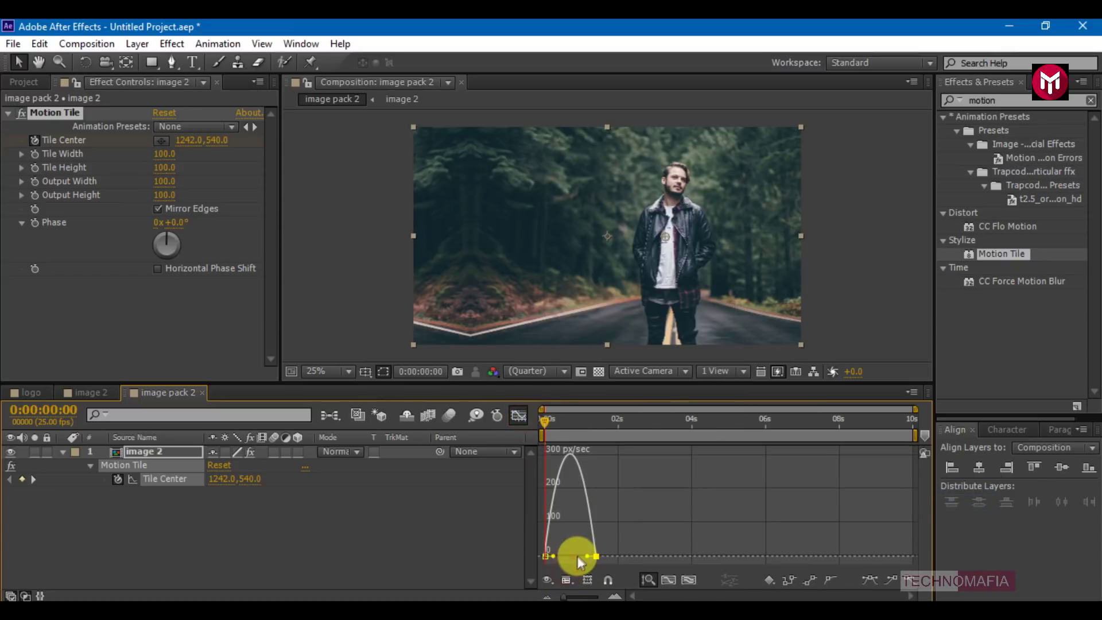
drag(584, 560, 581, 559)
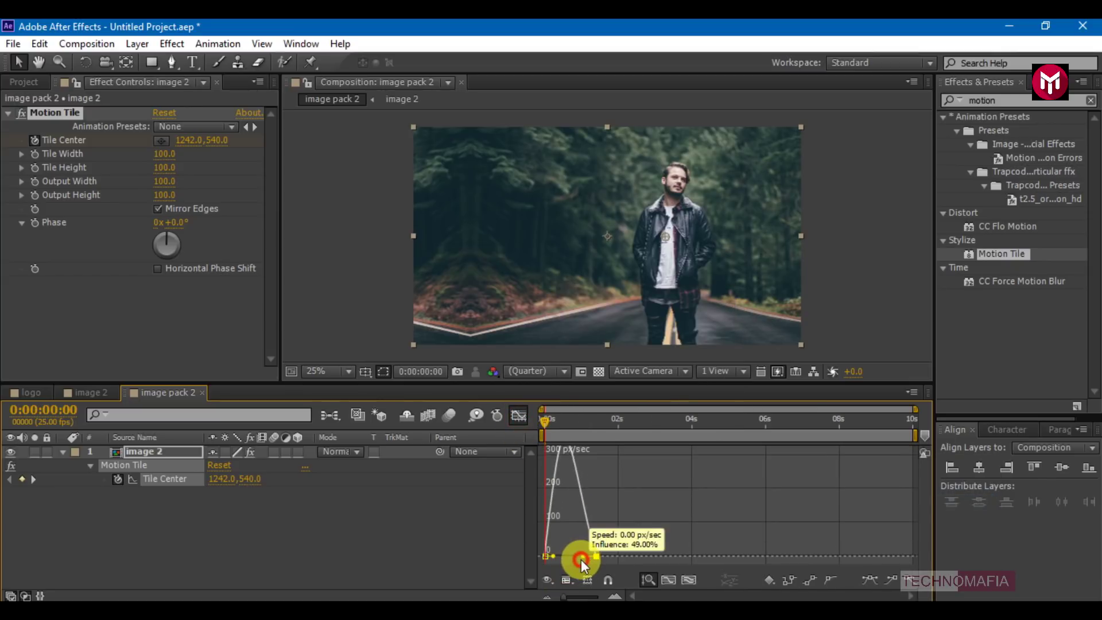
click(518, 415)
click(141, 529)
click(63, 452)
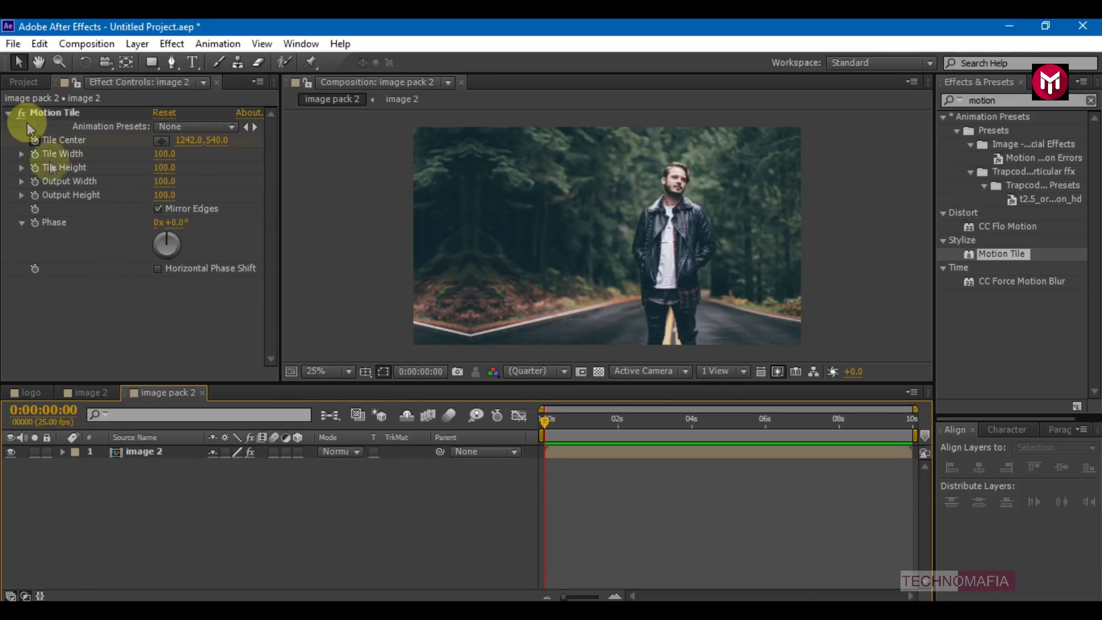
- Create a composition named "text"
key(ctrl+0)
click(51, 373)
text(te)
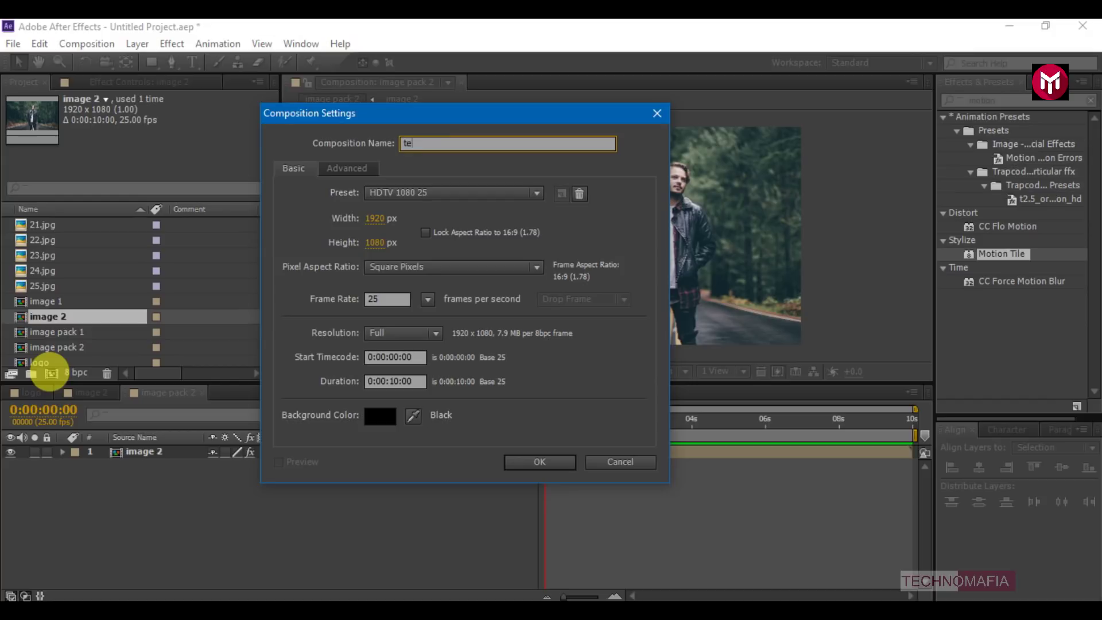
key(Return)
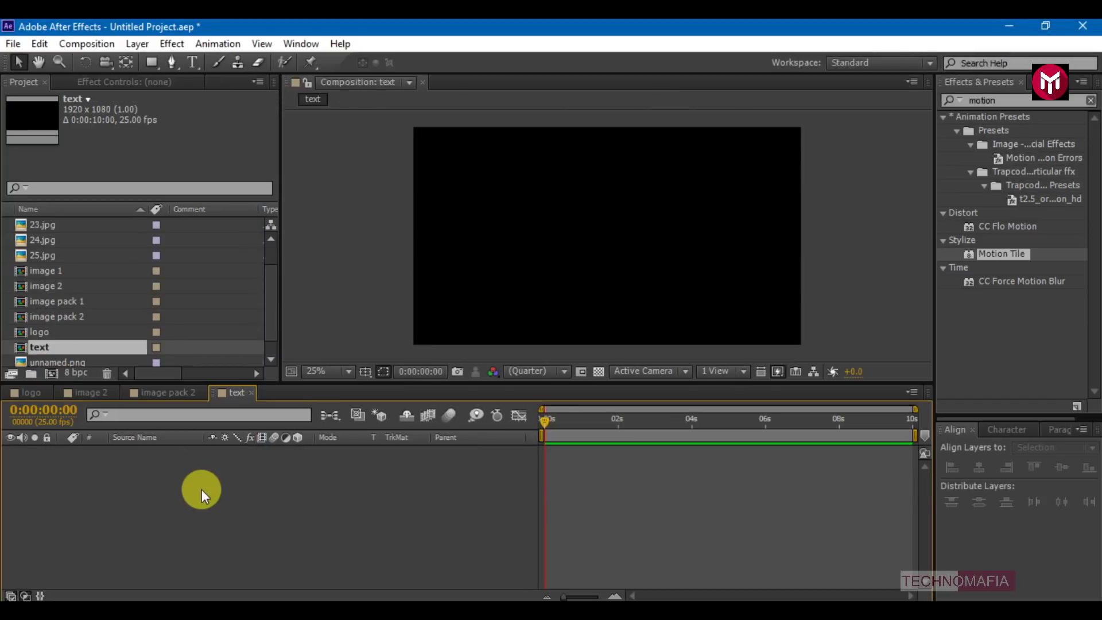
- Add a text layer reading "MOTION" to the text composition
right_click(201, 489)
mouse_move(284, 320)
click(476, 342)
text(MOTION)
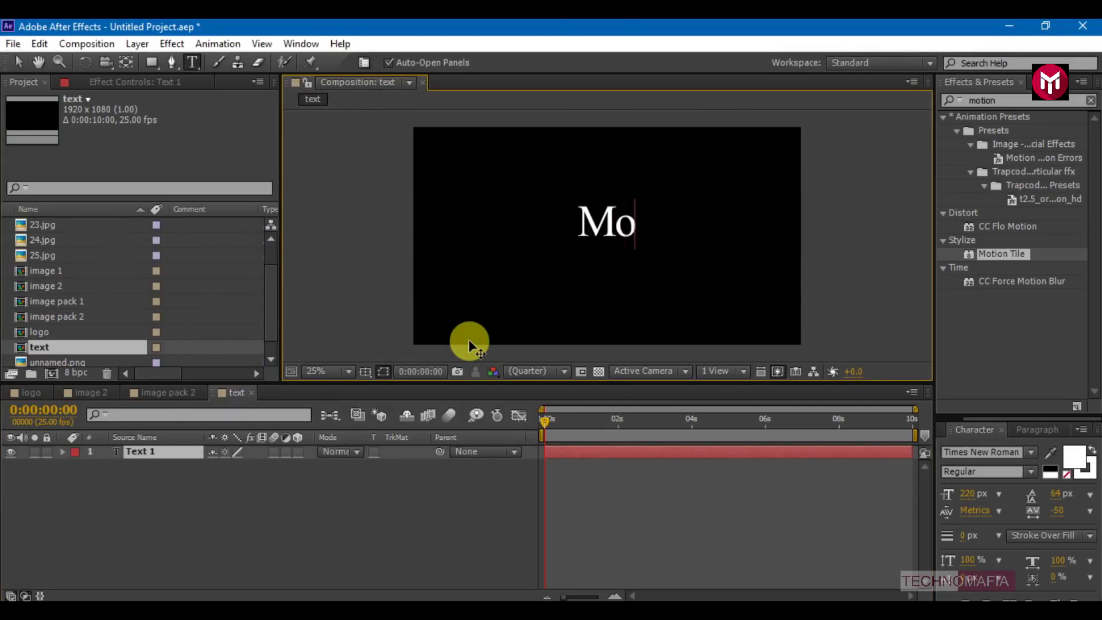
- Set the MOTION text's font to Bebas and center the layer horizontally and vertically in the composition
drag(975, 414, 972, 382)
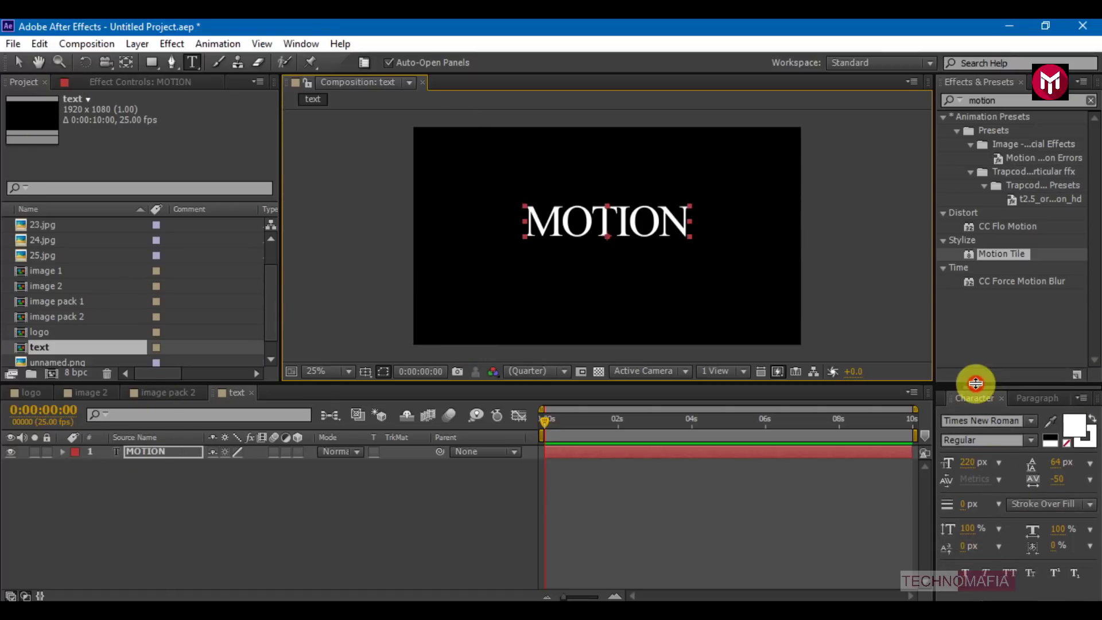
click(956, 420)
text(Bebas)
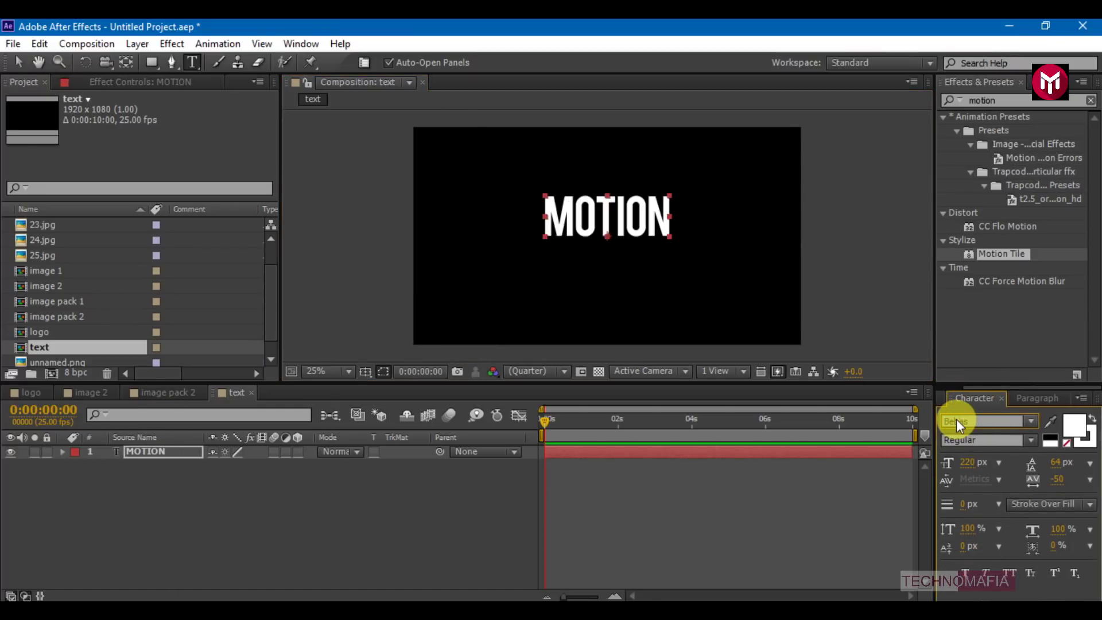
drag(934, 419, 905, 415)
click(923, 399)
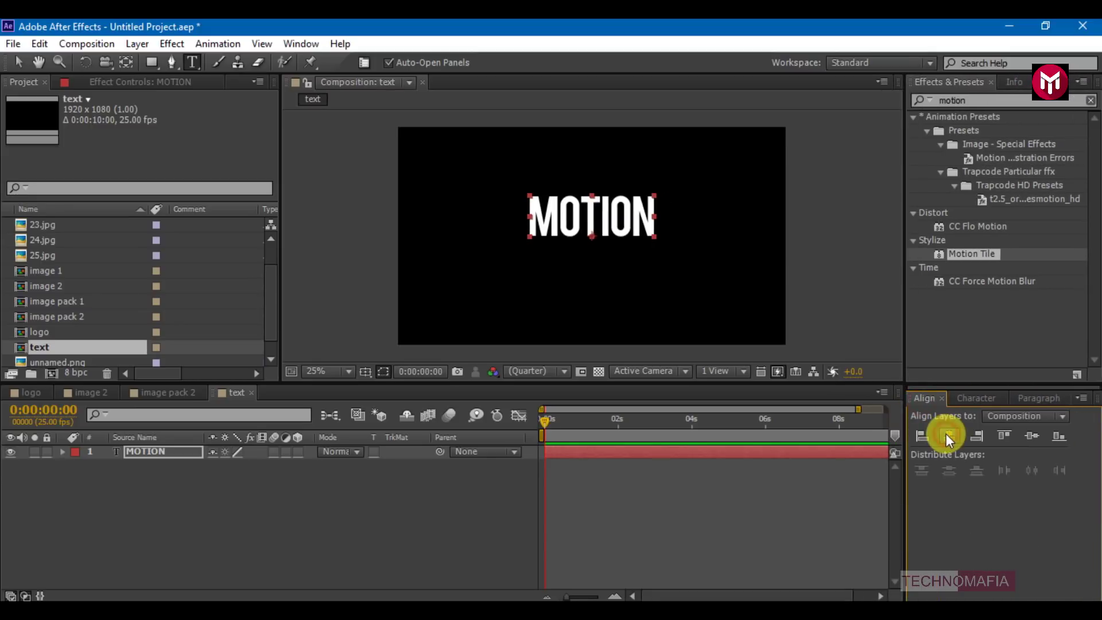
click(1032, 435)
click(19, 62)
- Add a Tracking animator to the MOTION layer and keyframe Tracking Amount at 70 at 0:00:00:00
click(63, 453)
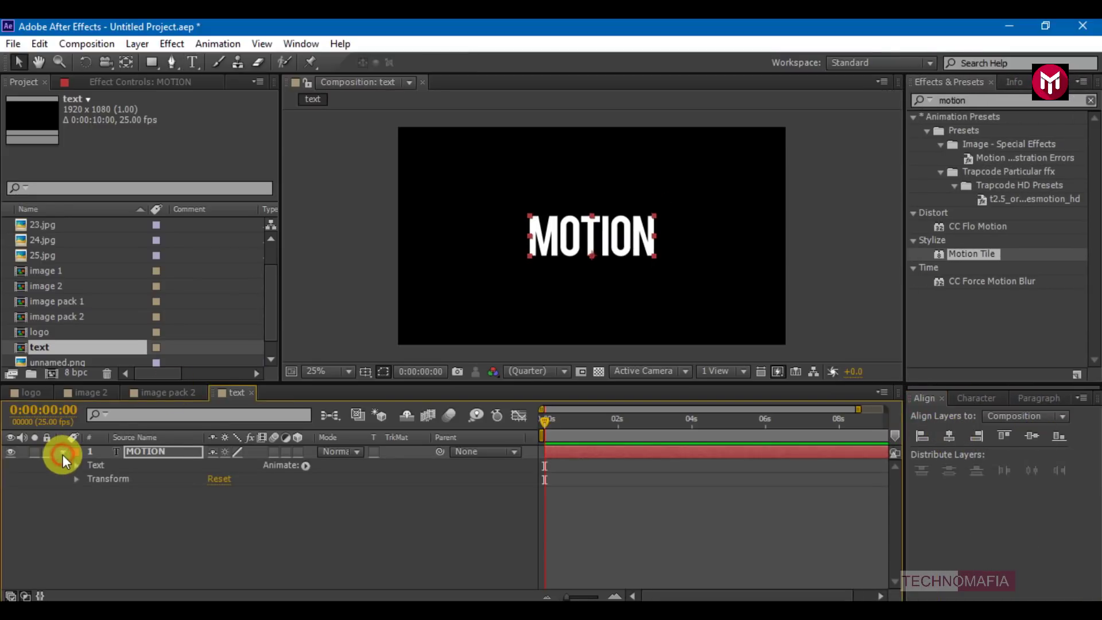
click(306, 466)
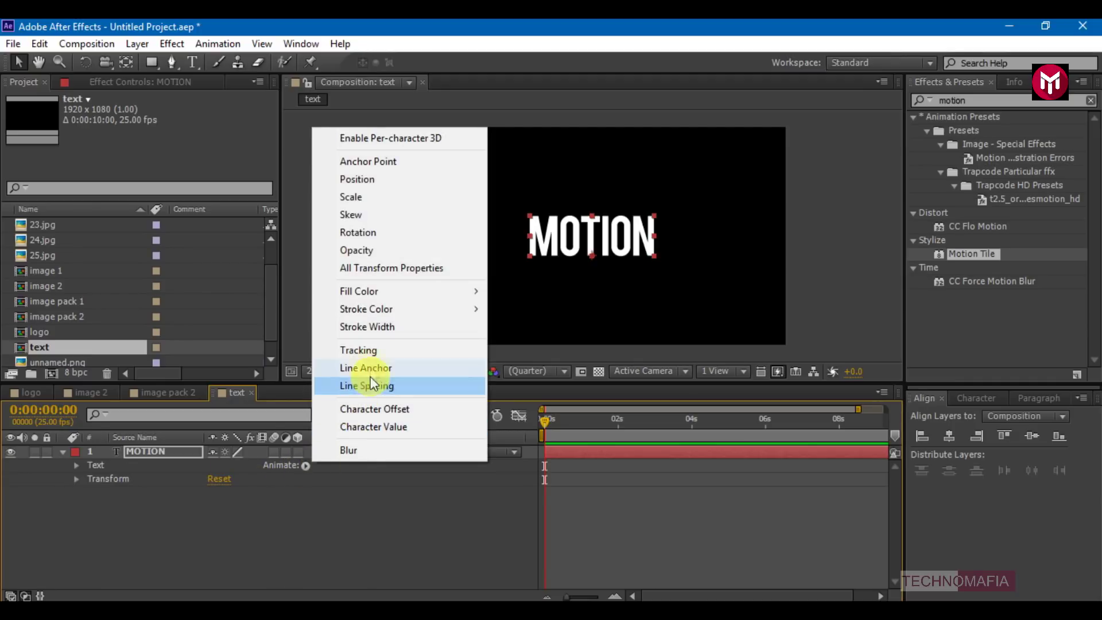
click(365, 352)
click(147, 562)
click(116, 562)
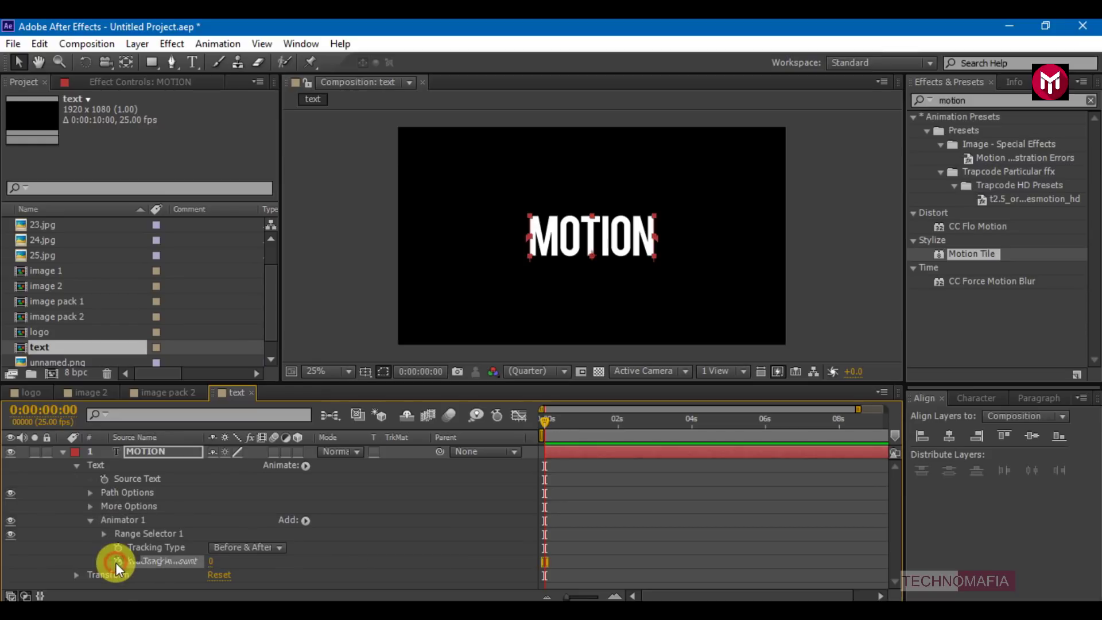
text(30)
key(Return)
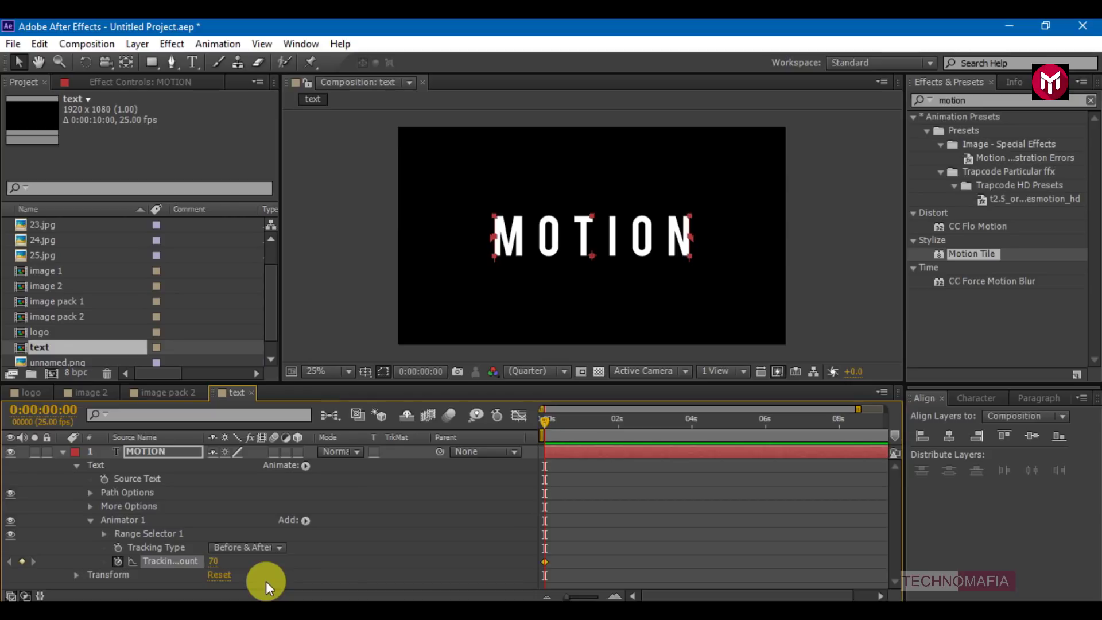
- At 0:00:00:10 set the MOTION layer's Tracking Amount to 0
click(615, 592)
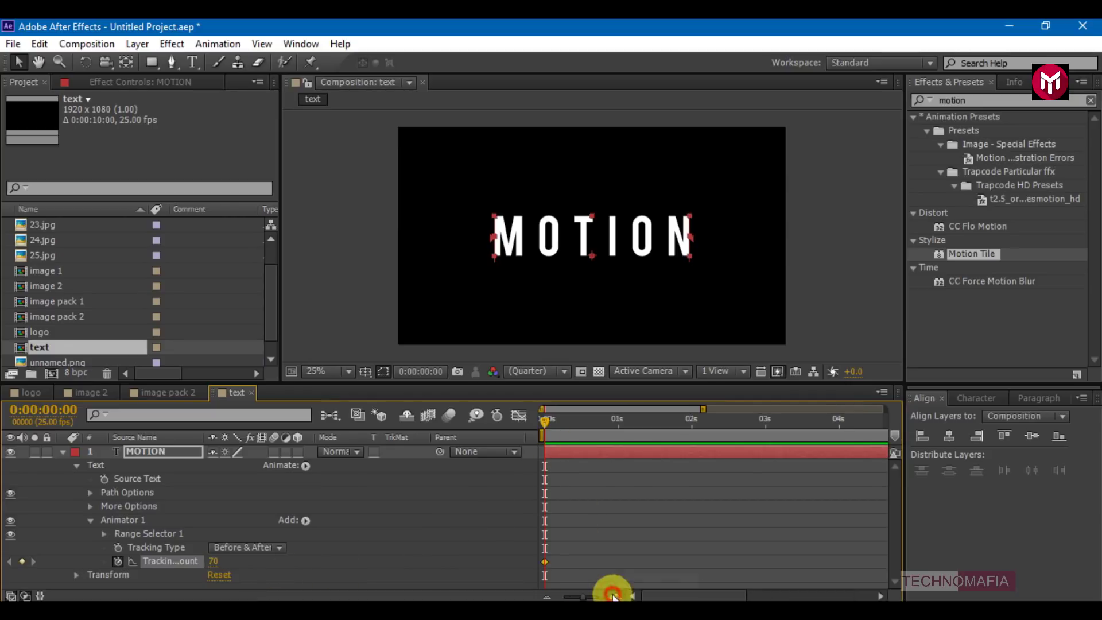
click(614, 592)
click(615, 592)
click(663, 423)
click(213, 560)
text(0)
key(Return)
- Apply Easy Ease to both Tracking Amount keyframes
drag(669, 551, 528, 577)
right_click(545, 561)
mouse_move(597, 549)
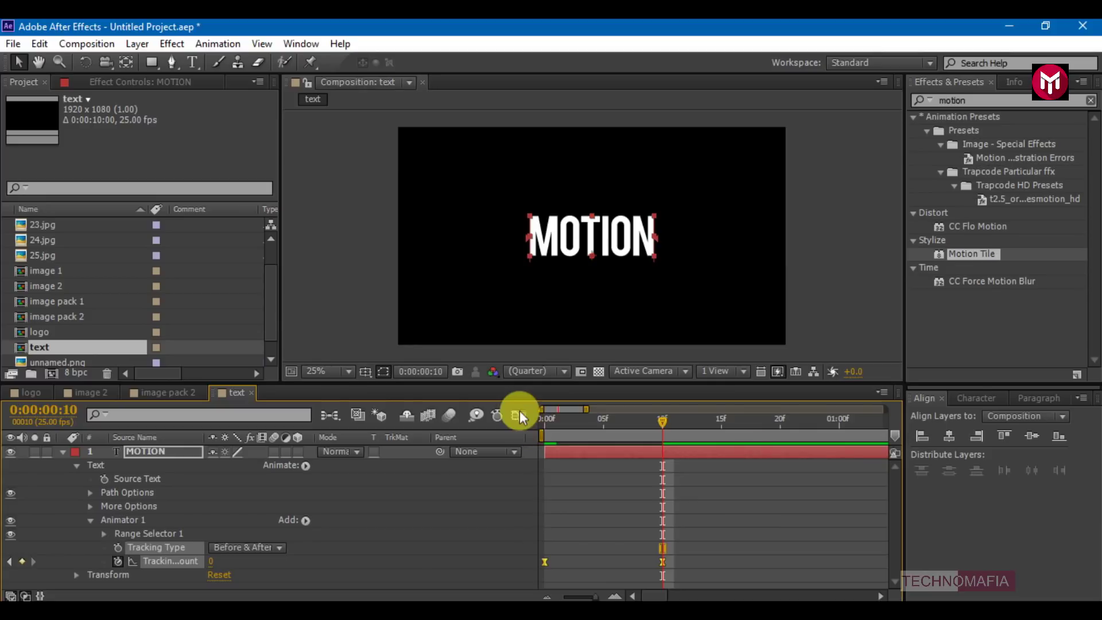
- Lengthen the incoming ease of the last Tracking Amount keyframe to about 51% influence, return to 0:00:00:00 and collapse the layer
click(519, 414)
drag(642, 453, 631, 455)
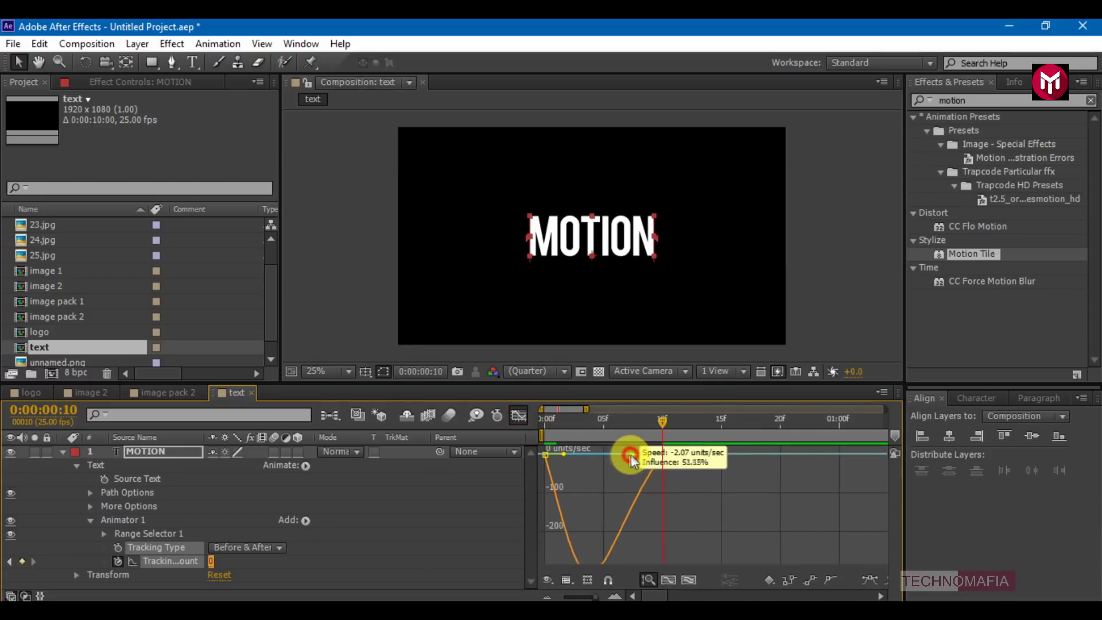
click(519, 415)
click(545, 427)
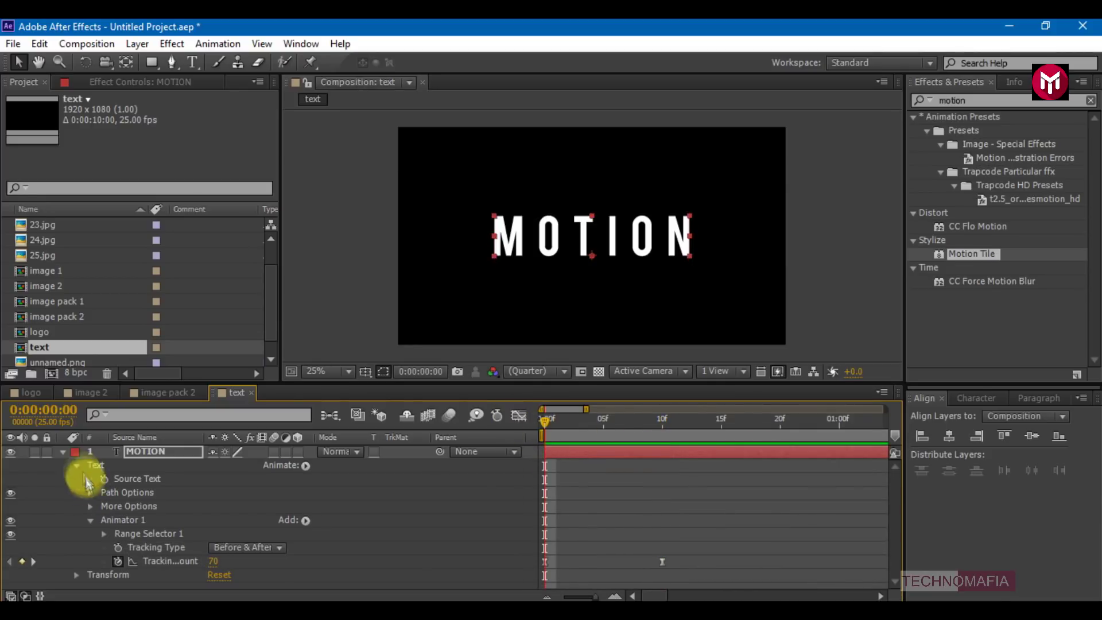
click(76, 465)
click(64, 451)
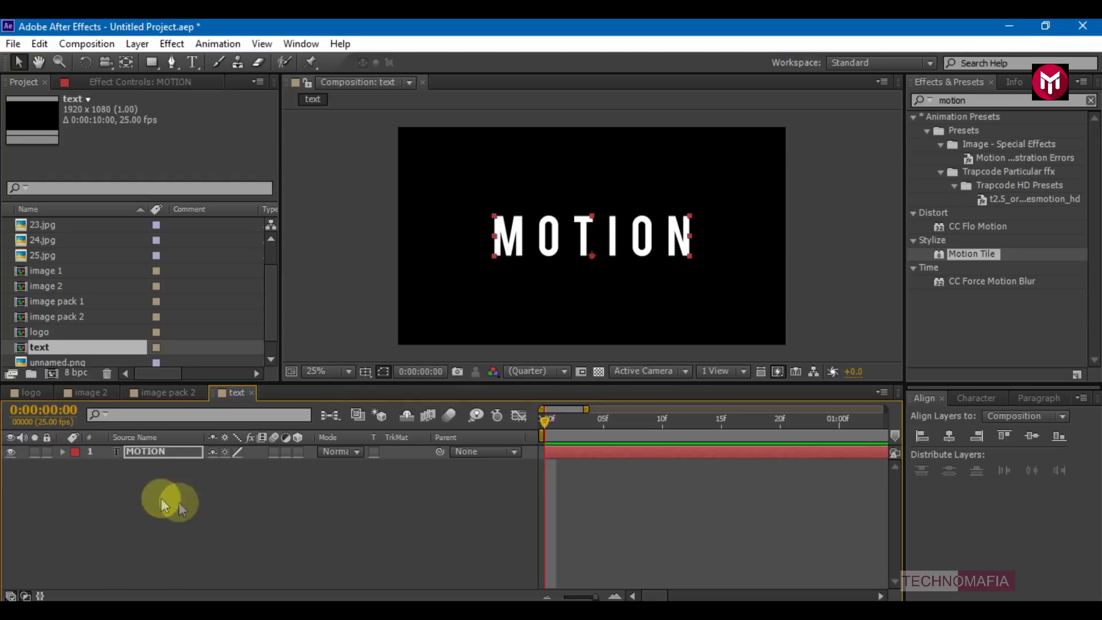
- Nest the text composition above the image 2 layer in the image pack 2 composition
click(174, 400)
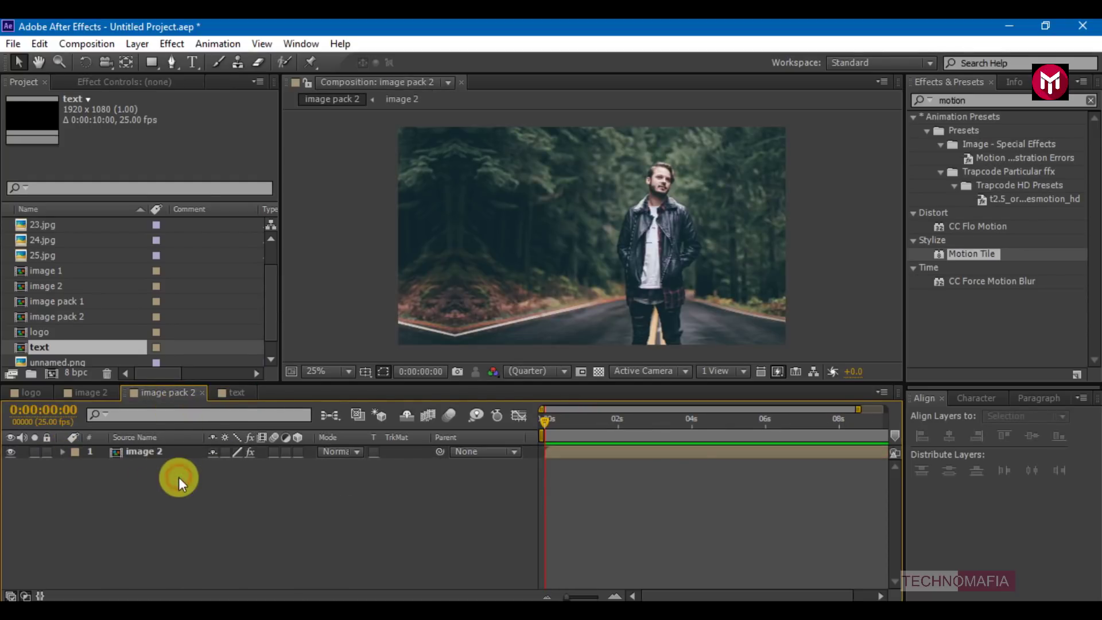
drag(46, 350, 136, 448)
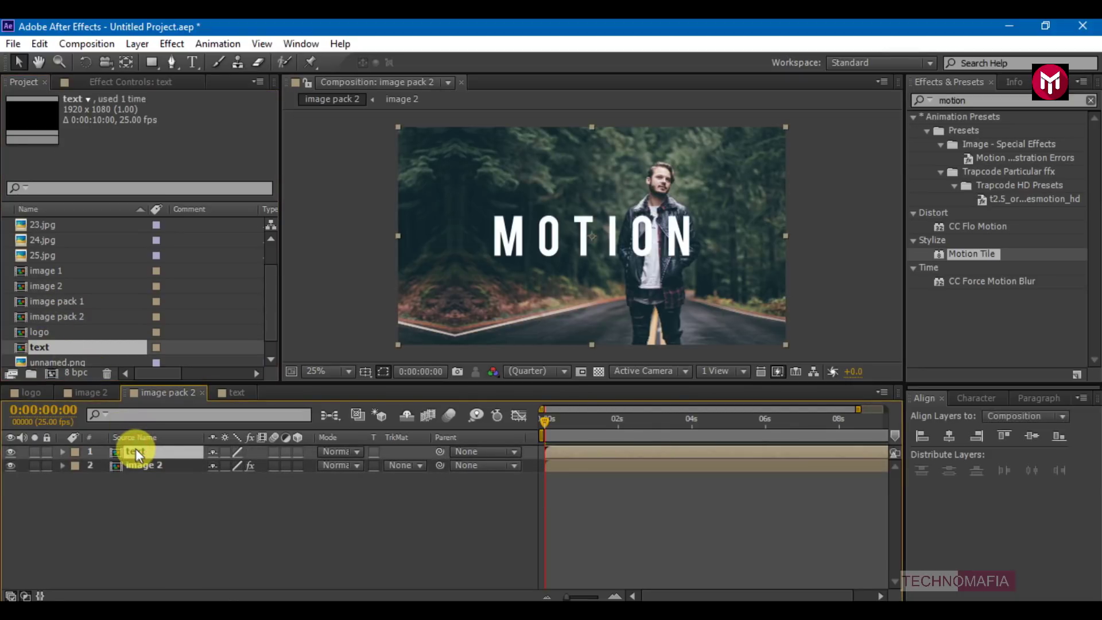
- Fill the remaining compositions: place 23.jpg in image, text 2 above image 4 in image pack 4, and 21.jpg in image 5
key(space)
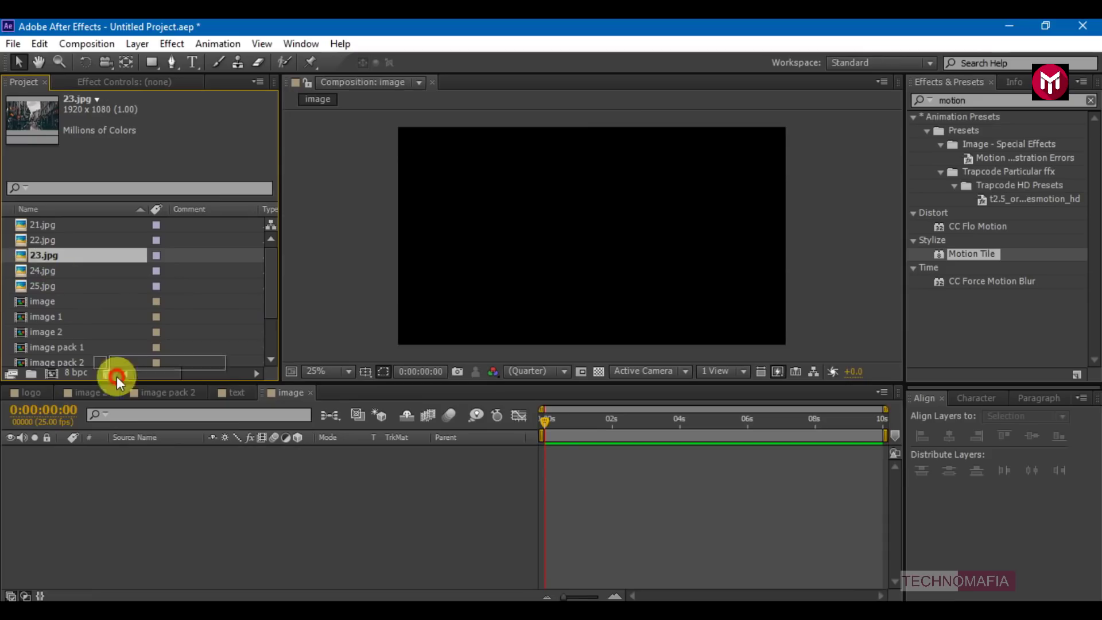
drag(111, 374, 149, 472)
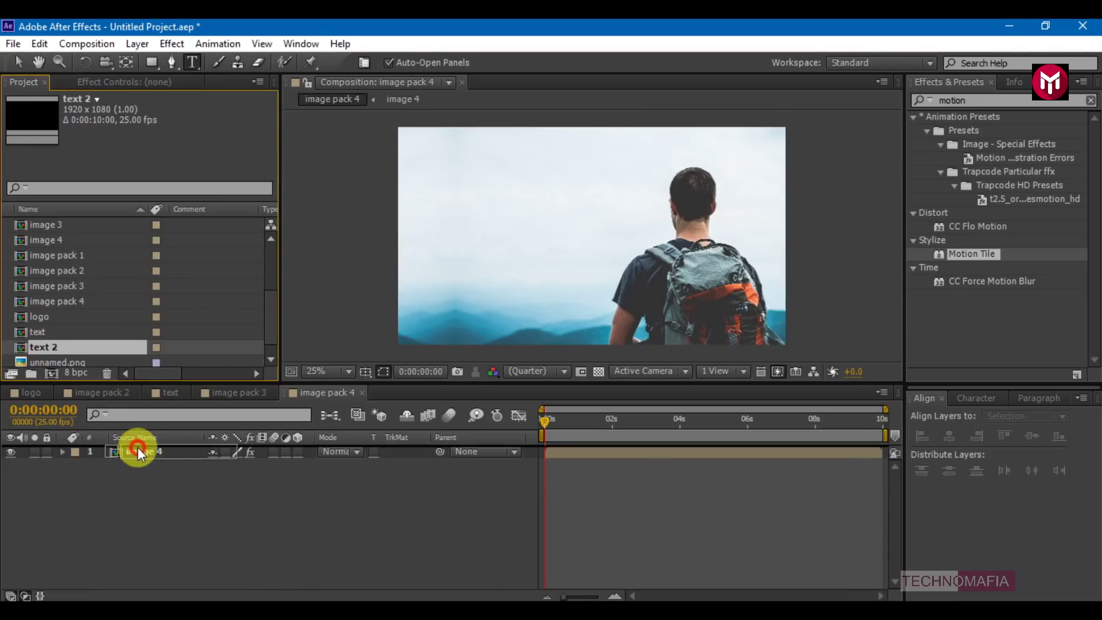
drag(136, 446, 133, 447)
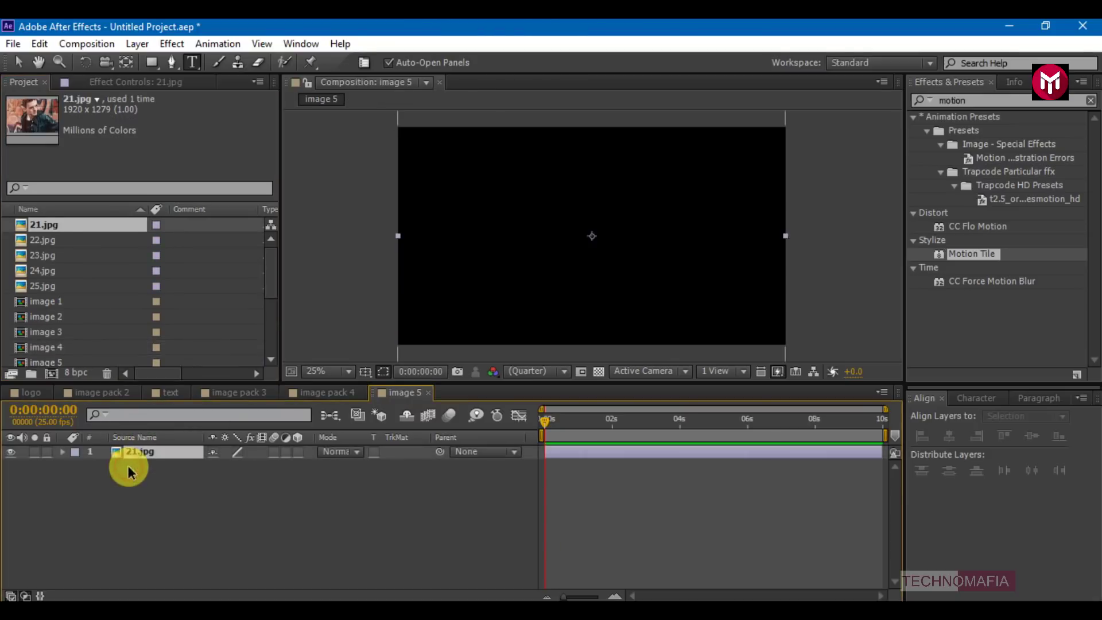
drag(128, 466, 136, 465)
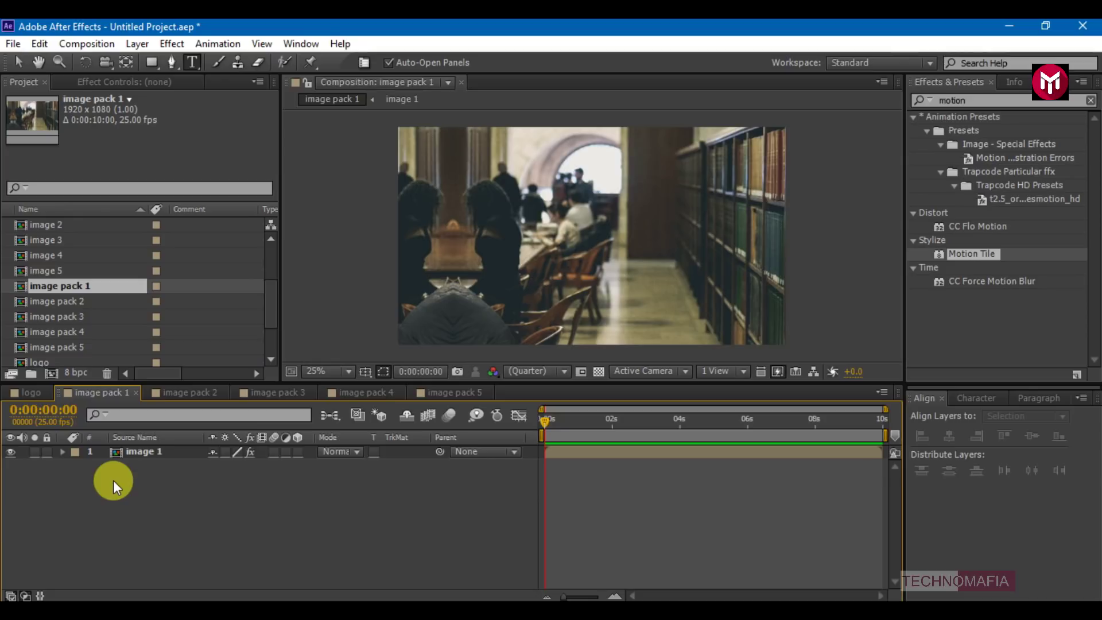
- Create a 10-second HDTV 1080 25 composition named Animate and nest the image pack 1 composition in it
click(50, 373)
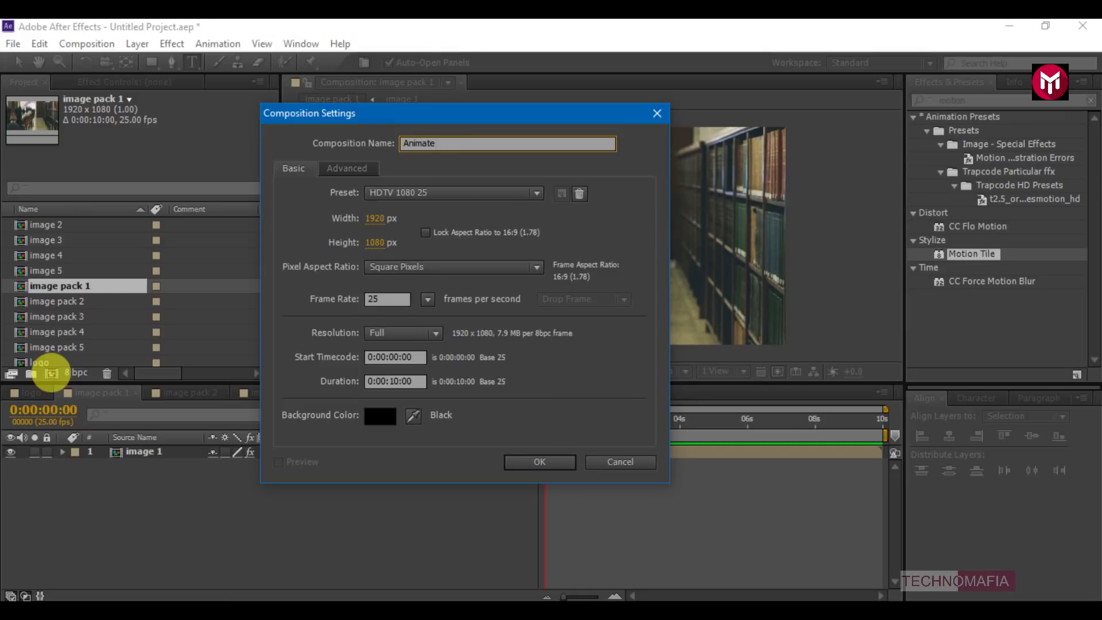
click(516, 460)
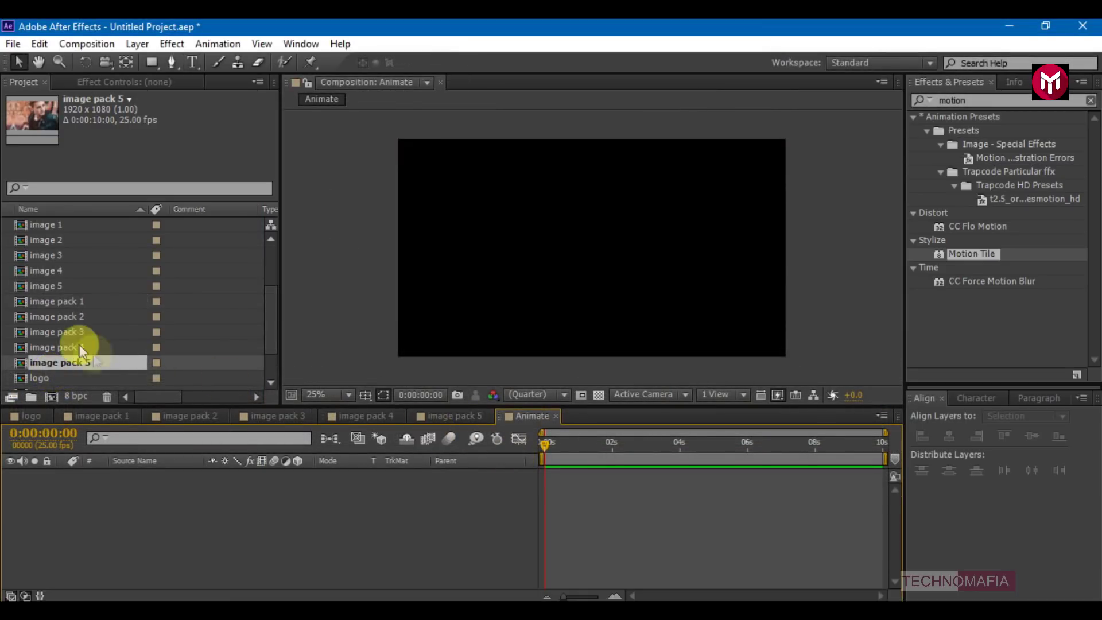
click(48, 302)
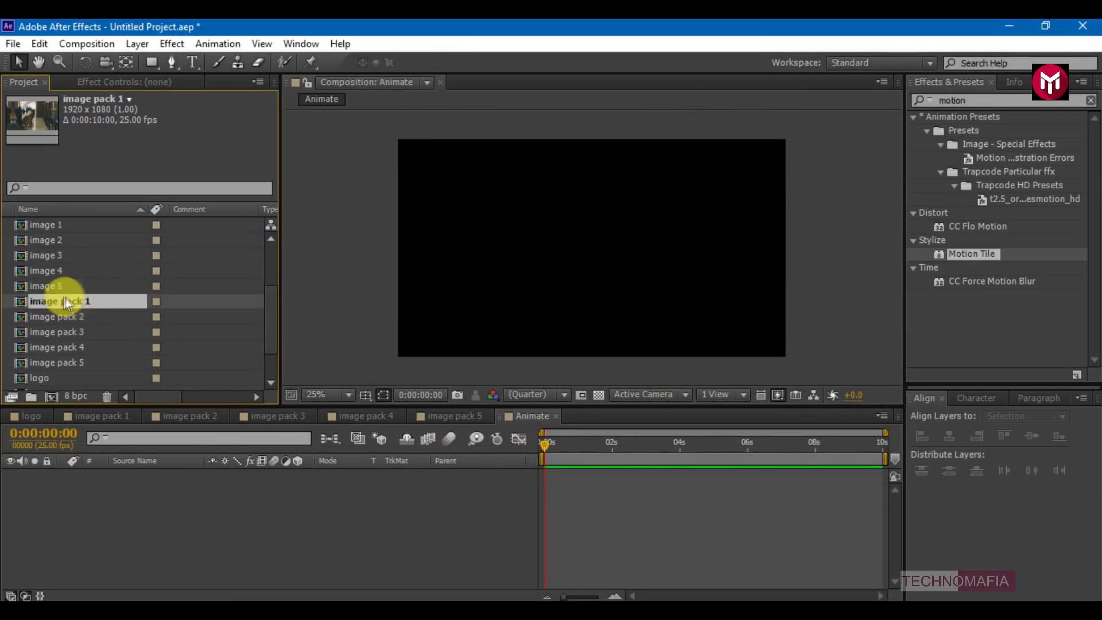
drag(51, 307, 127, 480)
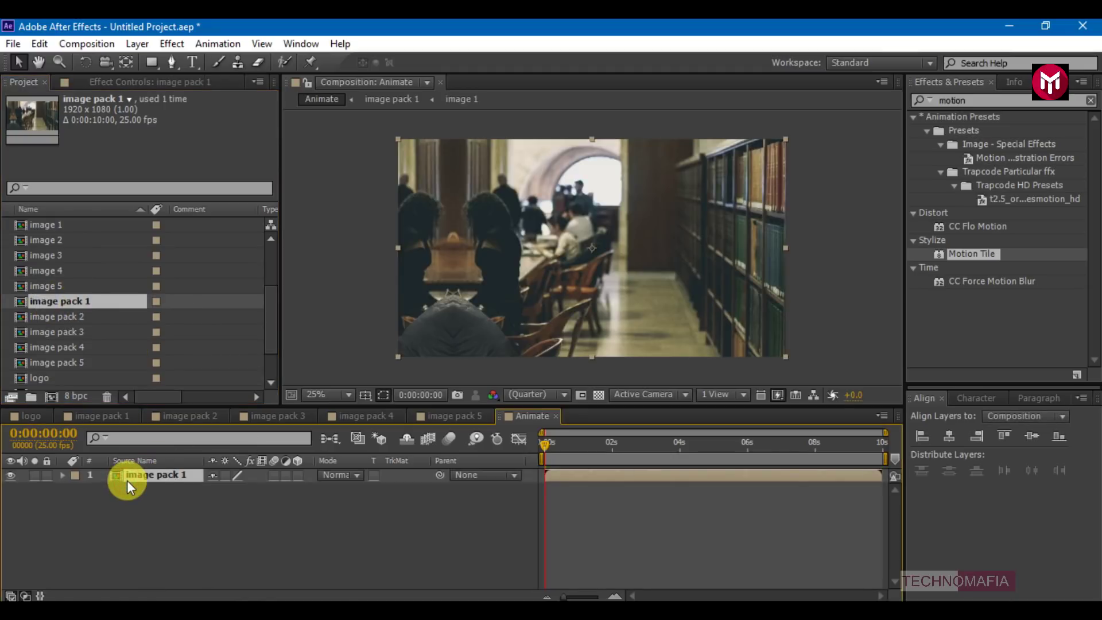
- Draw a rectangular mask around the whole image pack 1 layer and pull its lower-right vertex outward to slant the right edge
click(151, 62)
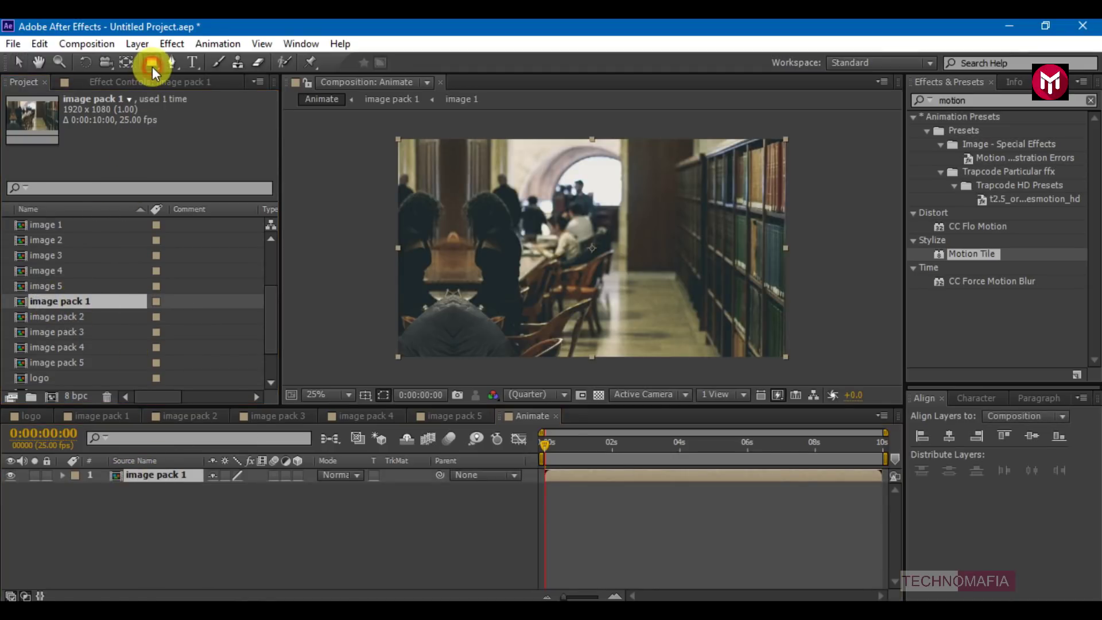
mouse_move(390, 137)
mouse_down()
mouse_move(773, 307)
mouse_move(792, 364)
mouse_up()
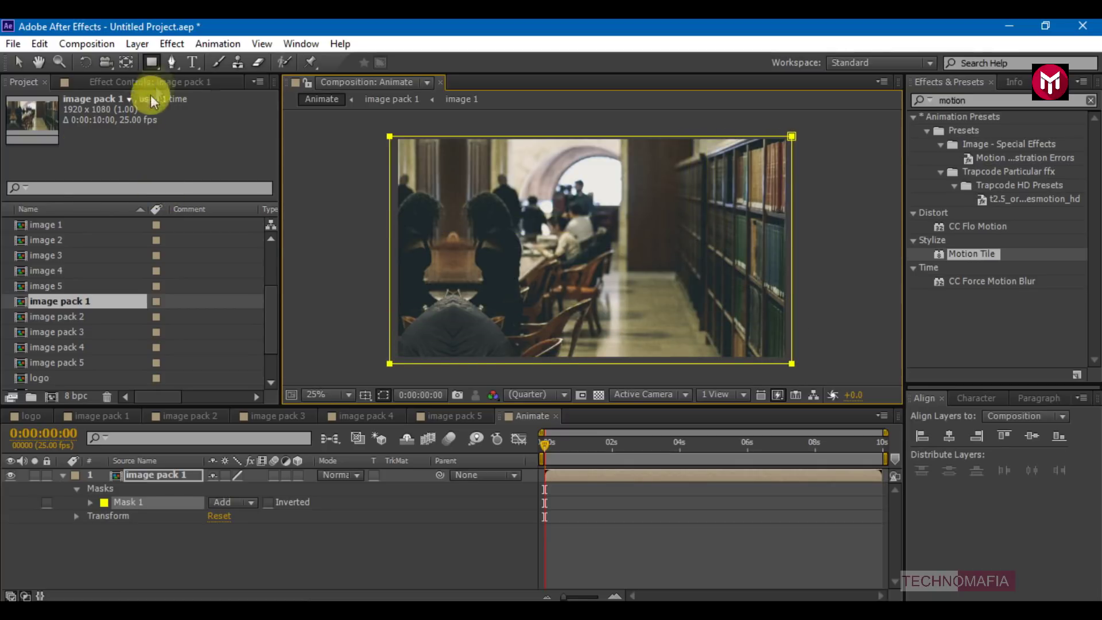
click(171, 62)
key(shift)
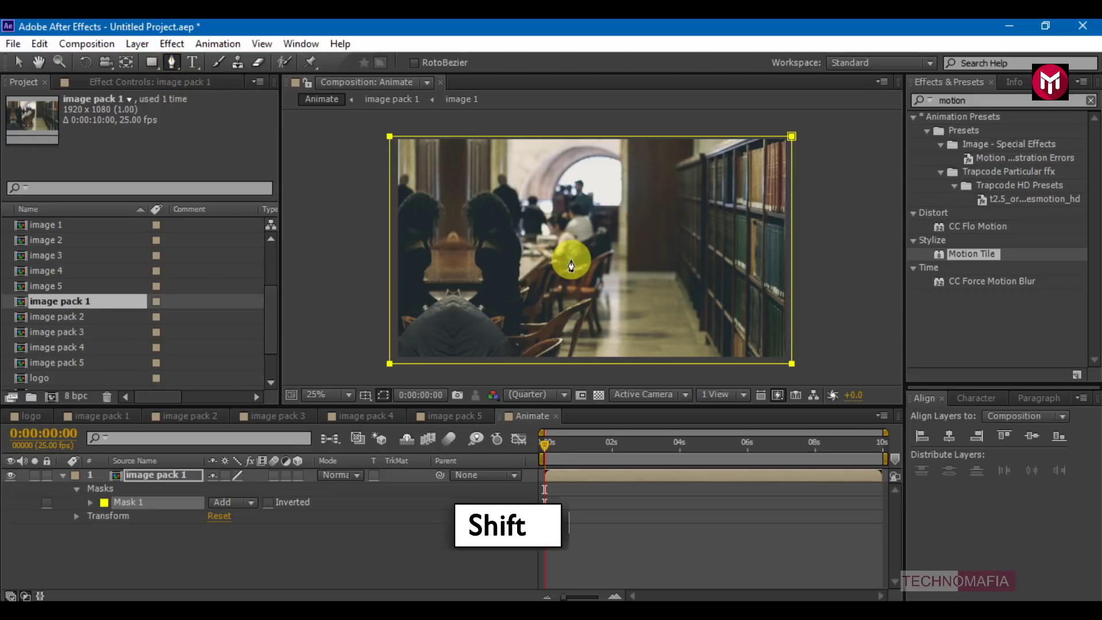
shift+click(791, 363)
drag(790, 363, 860, 363)
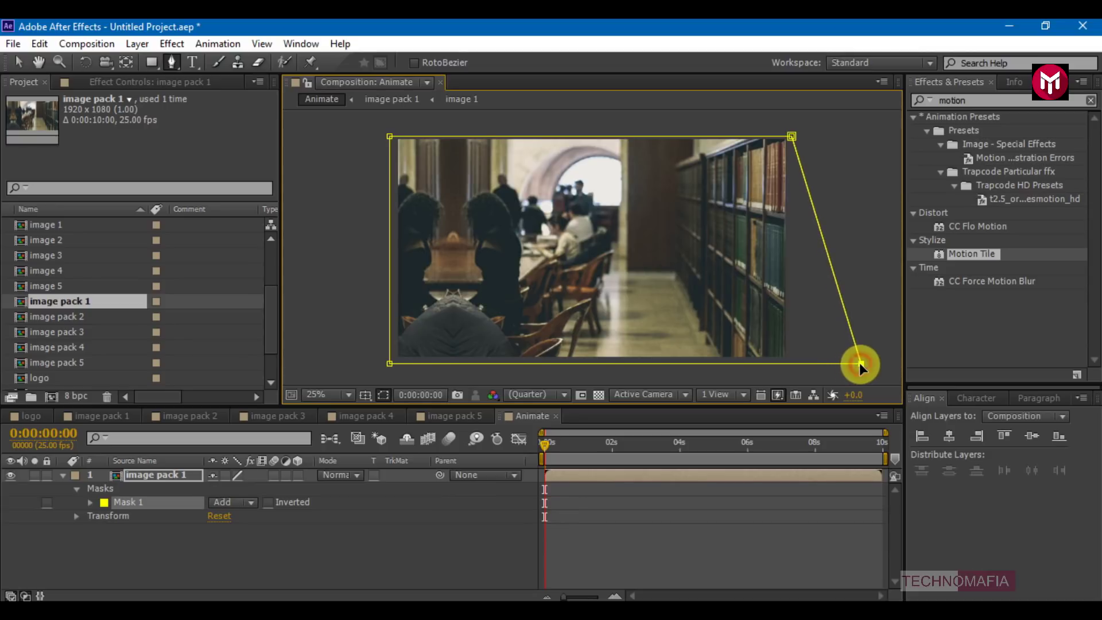
- Keyframe the Mask Path at 0:00:00:00, move the slanted edge past the frame's left side at 0:00:01:00, and preview the wipe
click(89, 502)
click(118, 515)
click(609, 595)
click(609, 595)
click(678, 444)
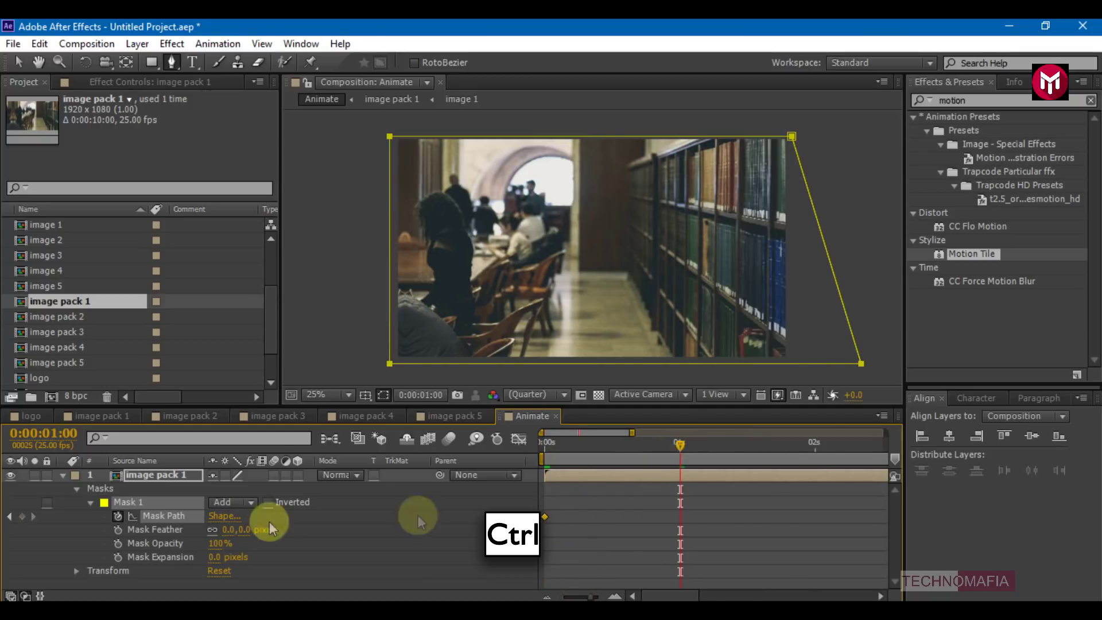
ctrl+click(792, 138)
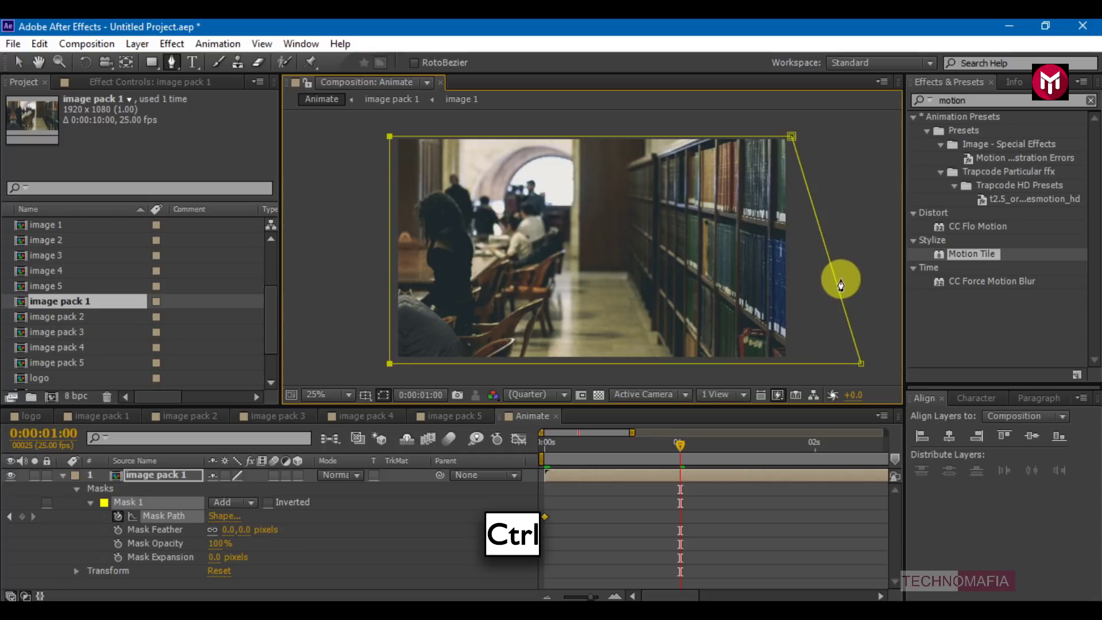
drag(819, 256, 359, 267)
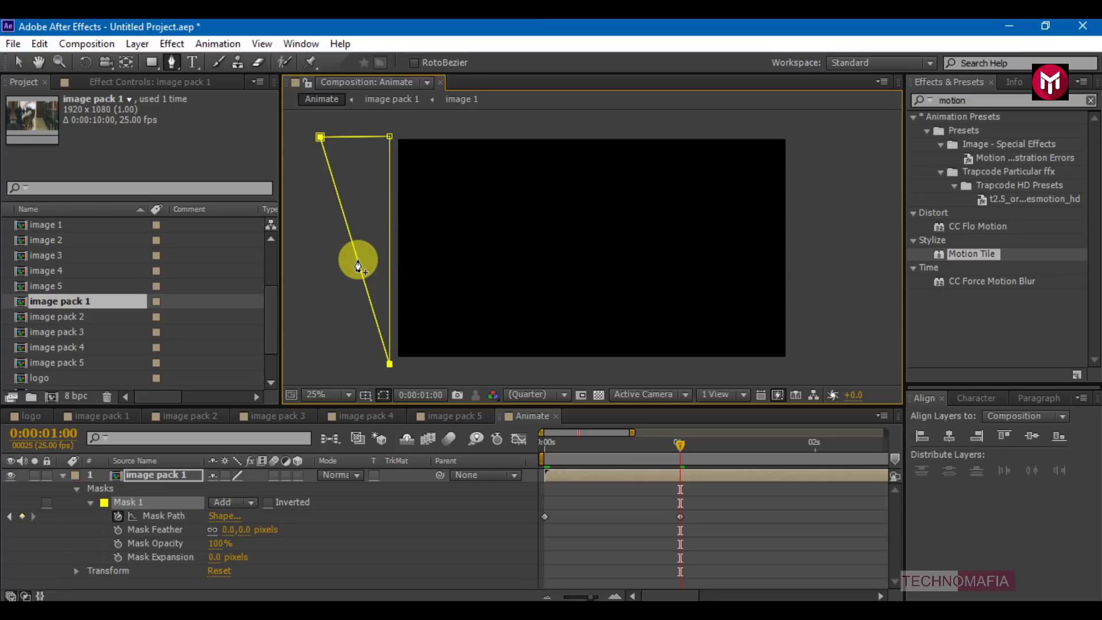
key(space)
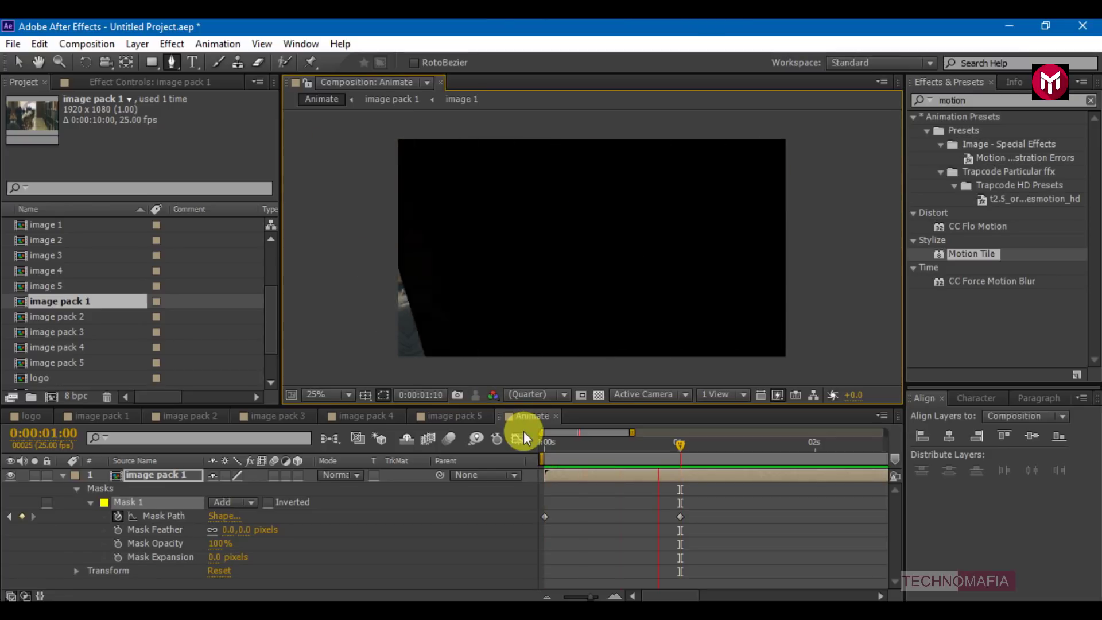
key(space)
- Apply Easy Ease to both Mask Path keyframes and slightly lengthen the incoming ease of the last one in the speed graph
drag(709, 531, 533, 509)
right_click(542, 518)
mouse_move(693, 506)
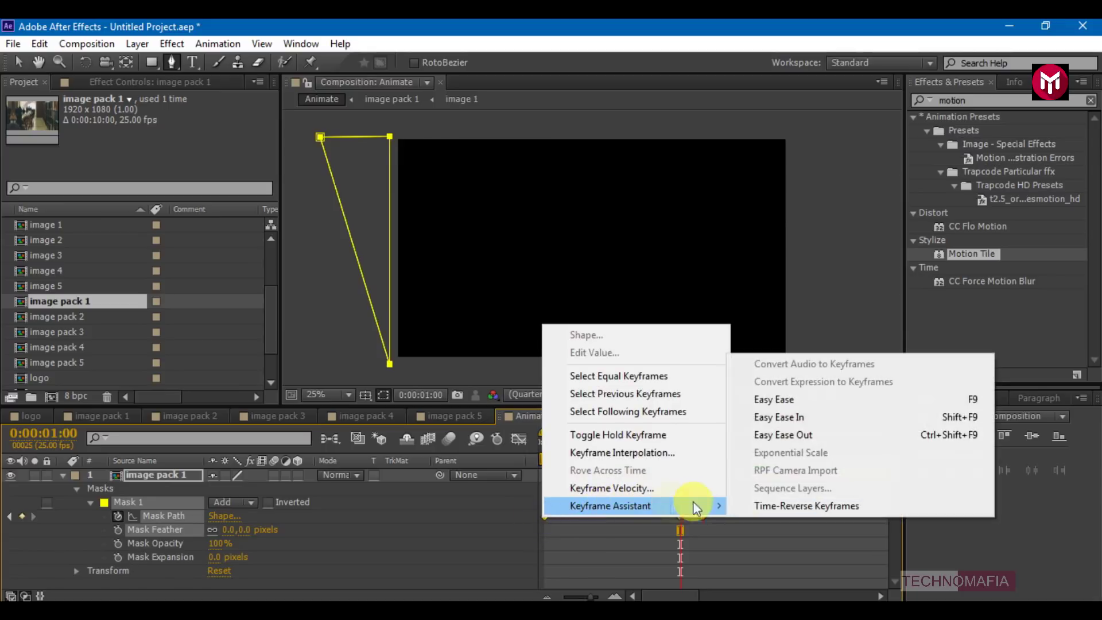
click(769, 399)
click(518, 439)
click(681, 558)
drag(681, 560, 628, 556)
click(517, 440)
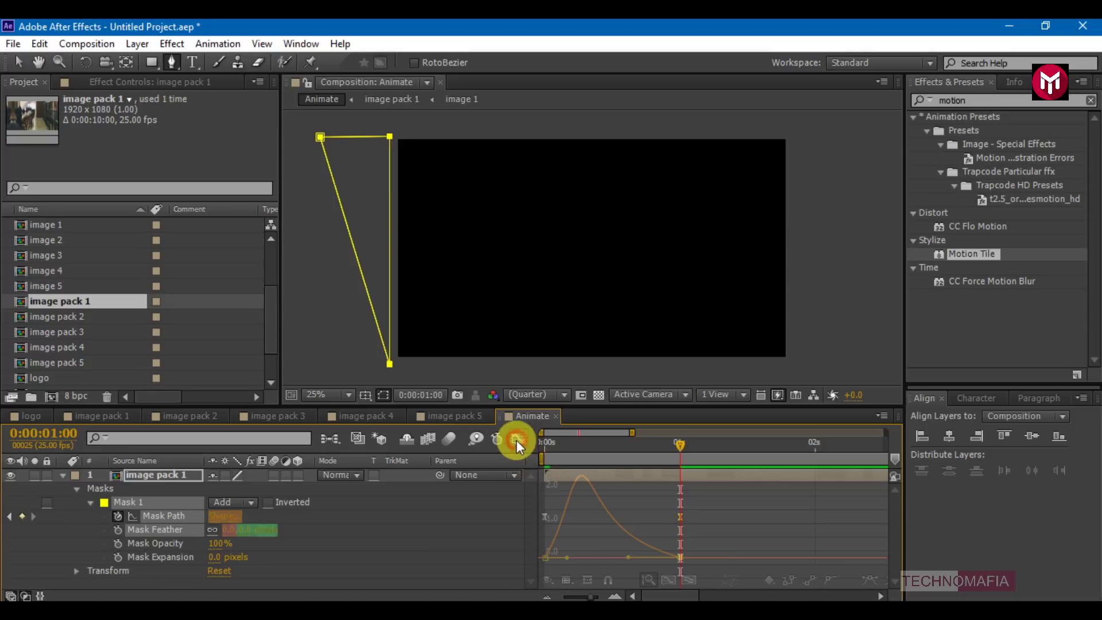
- Move the last Mask Path keyframe to about 0:00:01:08, set Mask 1 to Subtract at 0:00:00:00 and collapse the layer
click(545, 597)
click(545, 597)
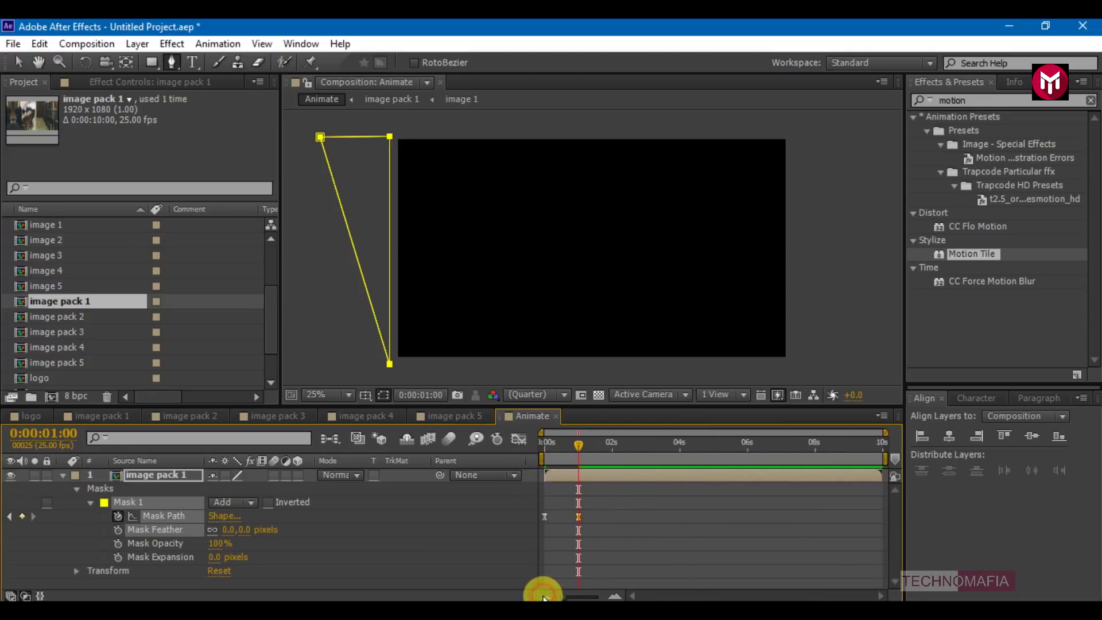
click(545, 446)
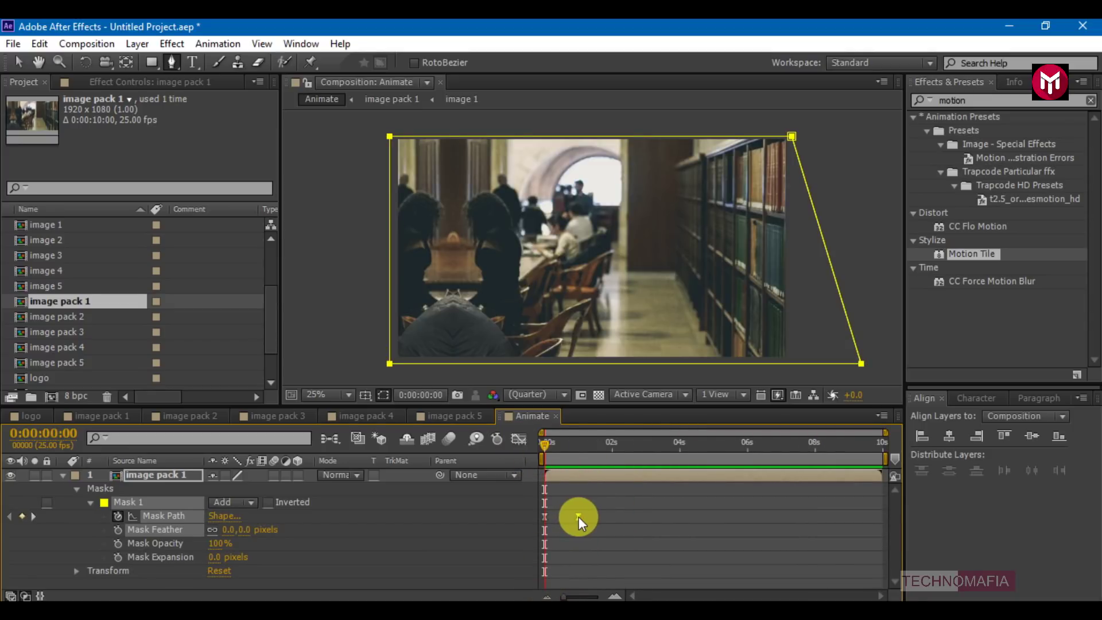
click(241, 504)
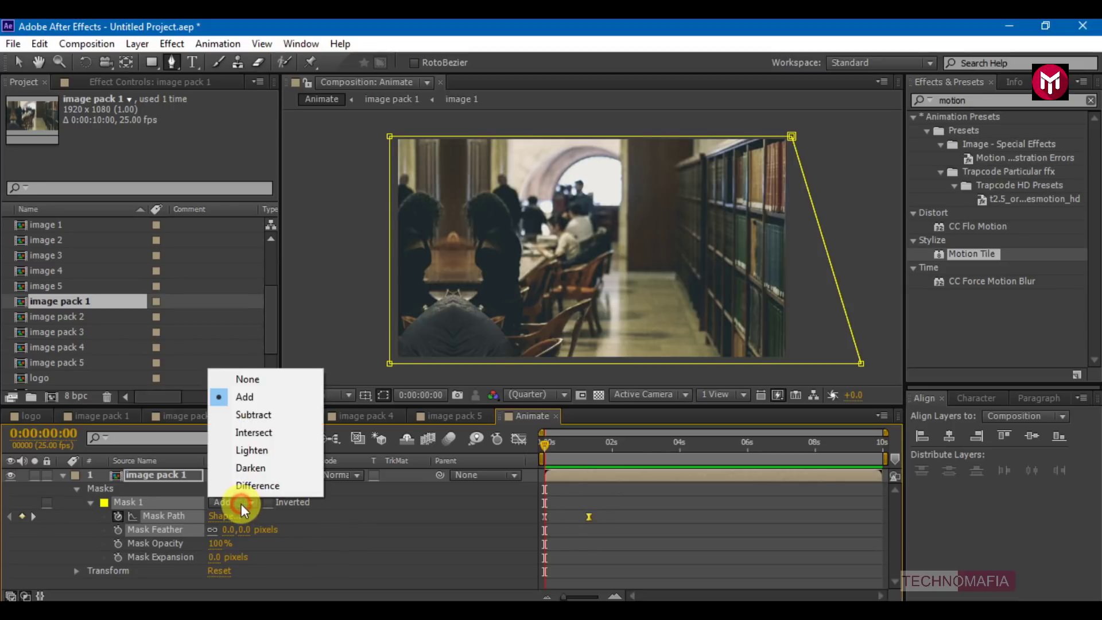
click(246, 416)
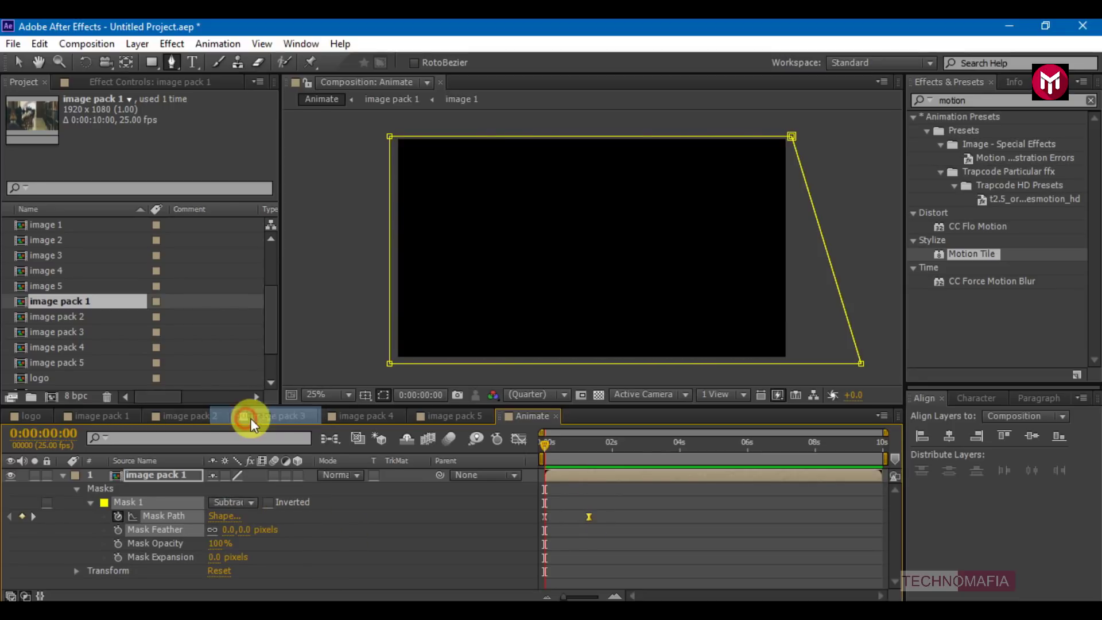
click(63, 476)
click(150, 527)
- Nest image pack 2, 3, 4 and 5 in the Animate composition, stacked in ascending order above image pack 1
click(51, 319)
drag(52, 328, 152, 471)
drag(59, 344, 149, 477)
drag(68, 368, 146, 501)
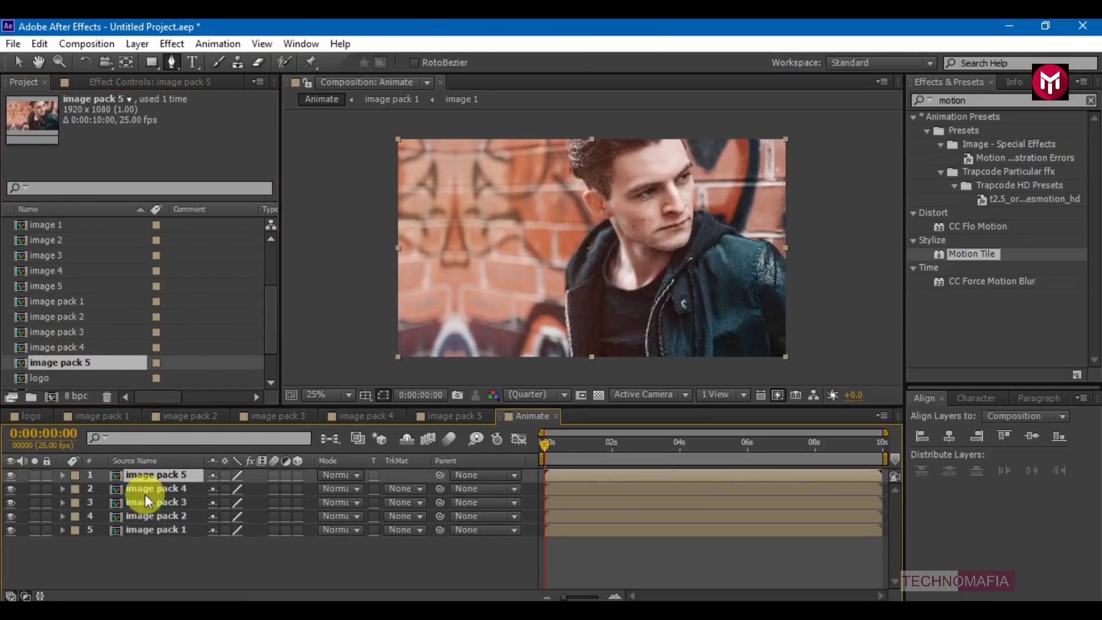
- Copy the animated Mask 1 from the image pack 1 layer and paste it onto the image pack 2 layer
click(133, 528)
key(m)
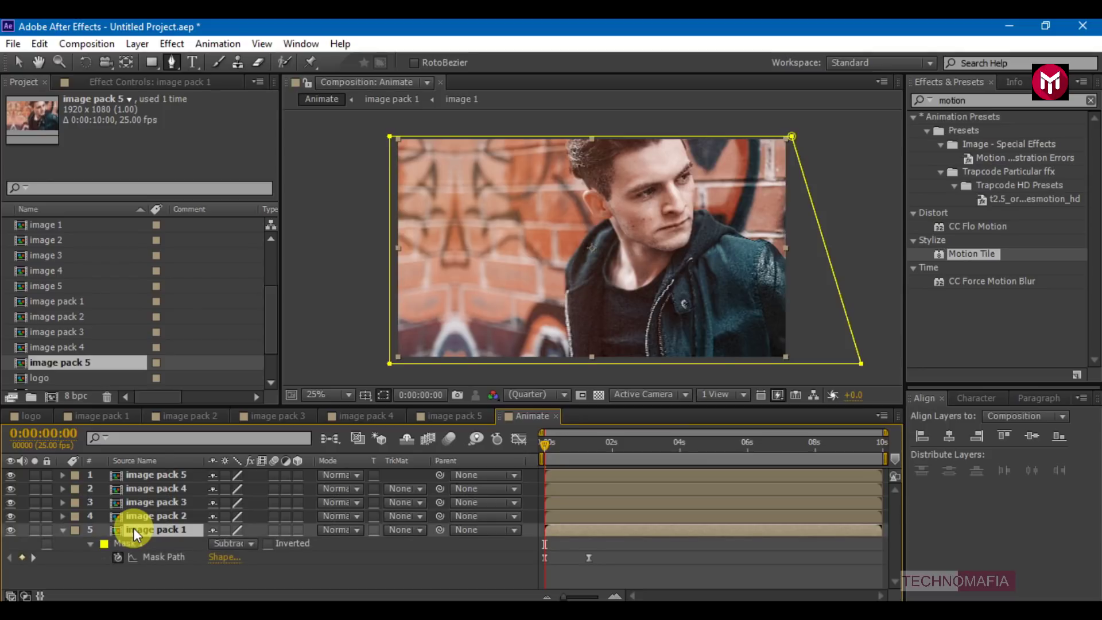
click(136, 547)
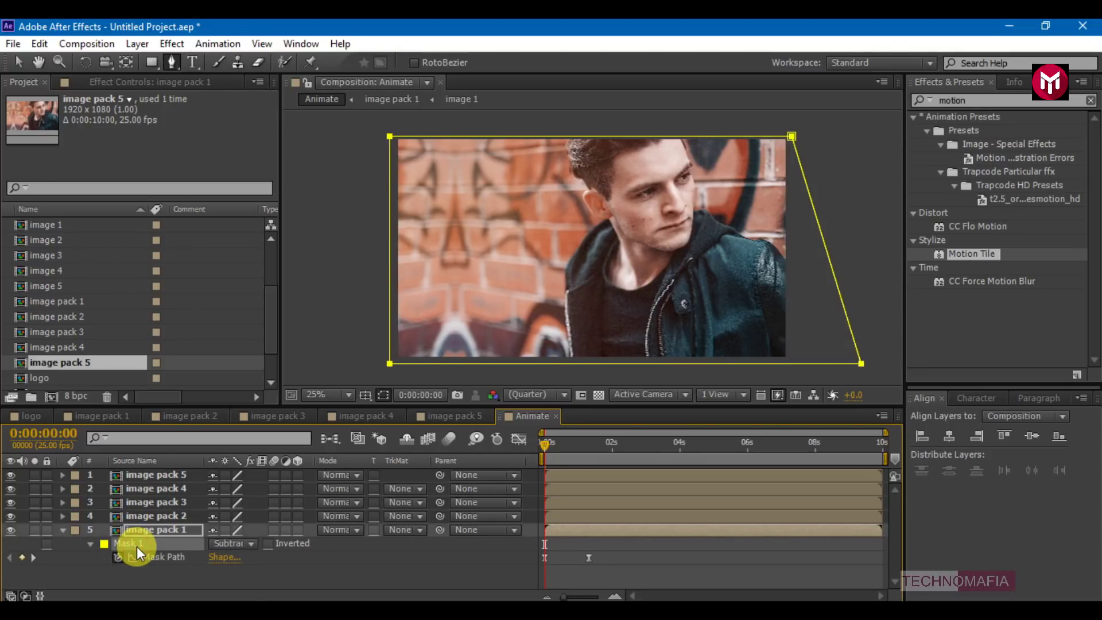
click(39, 44)
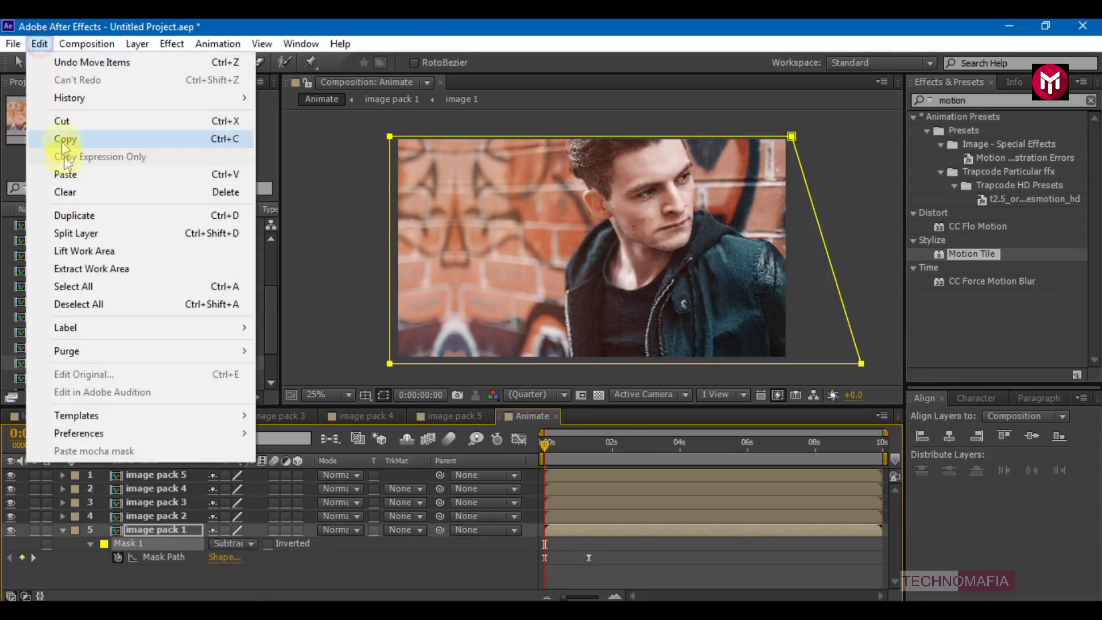
click(65, 141)
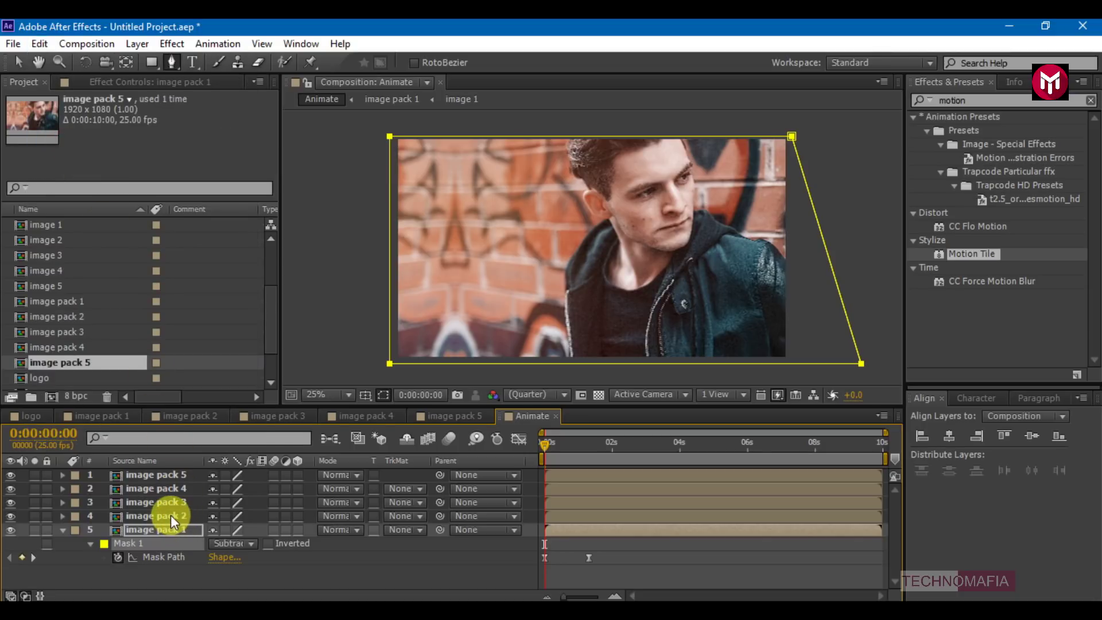
click(171, 516)
click(40, 43)
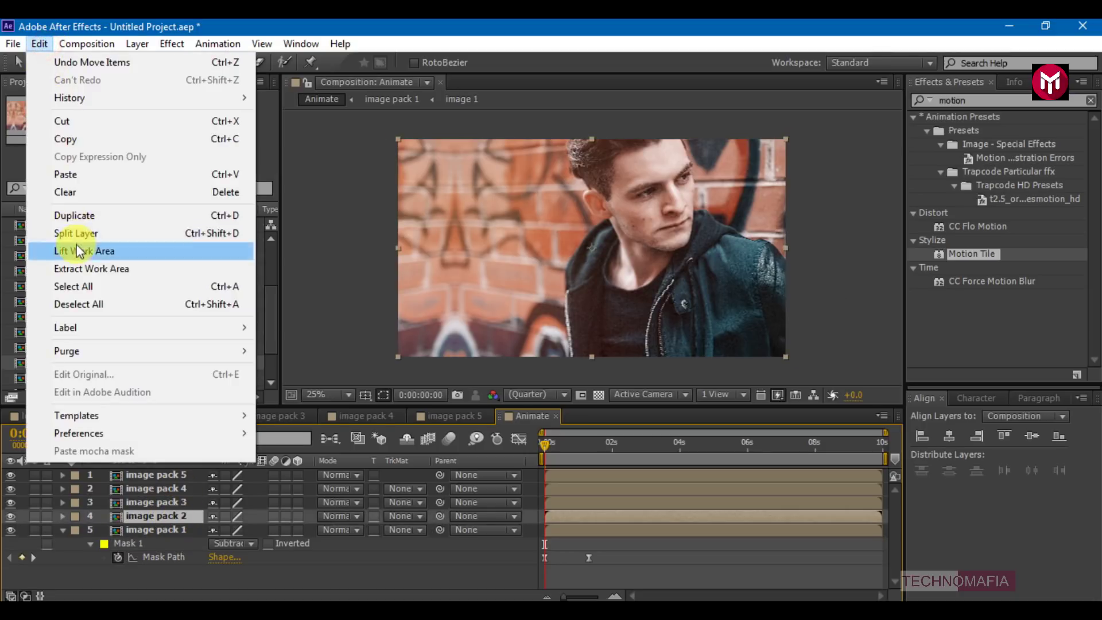
click(68, 174)
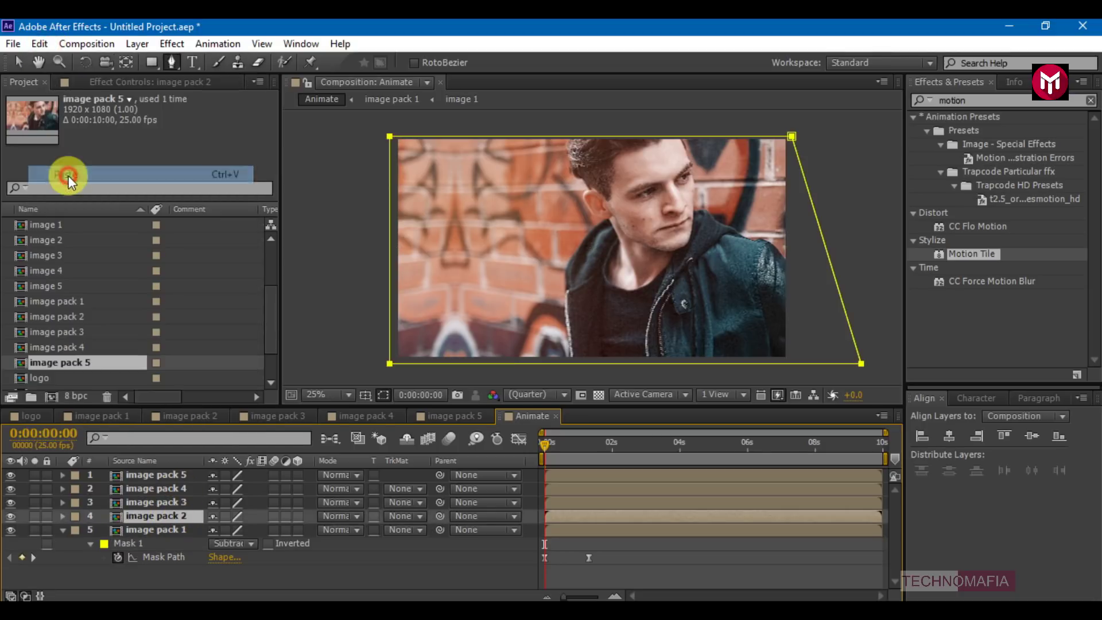
- Paste the copied mask onto the image pack 3, image pack 4 and image pack 5 layers, and collapse image pack 1
click(154, 503)
click(41, 44)
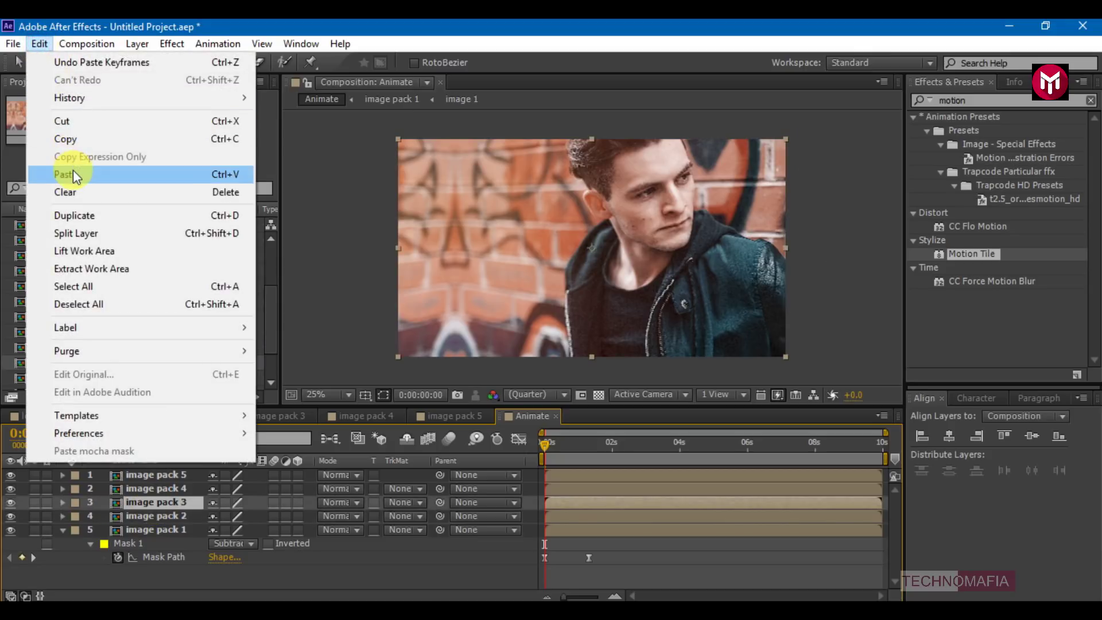
click(74, 174)
click(150, 488)
click(41, 44)
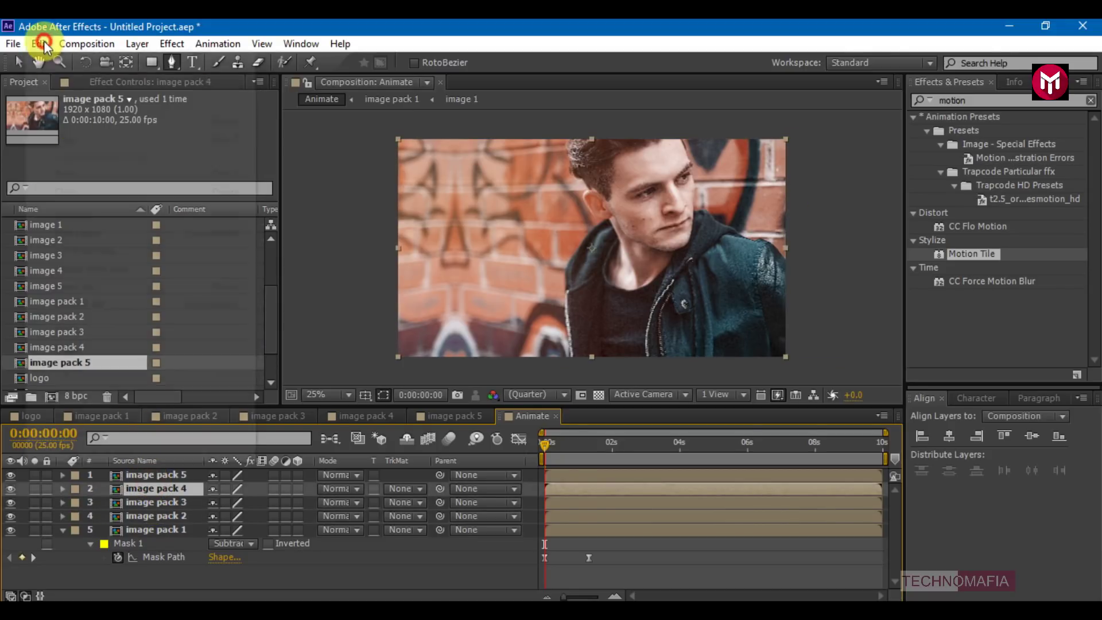
click(77, 175)
click(169, 475)
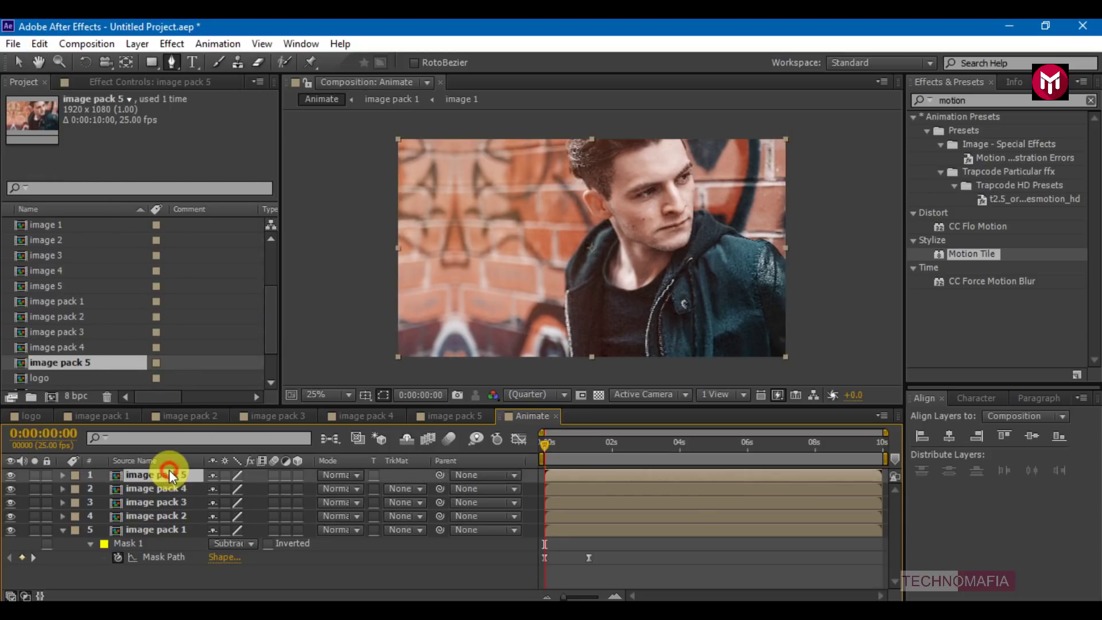
click(40, 43)
click(72, 173)
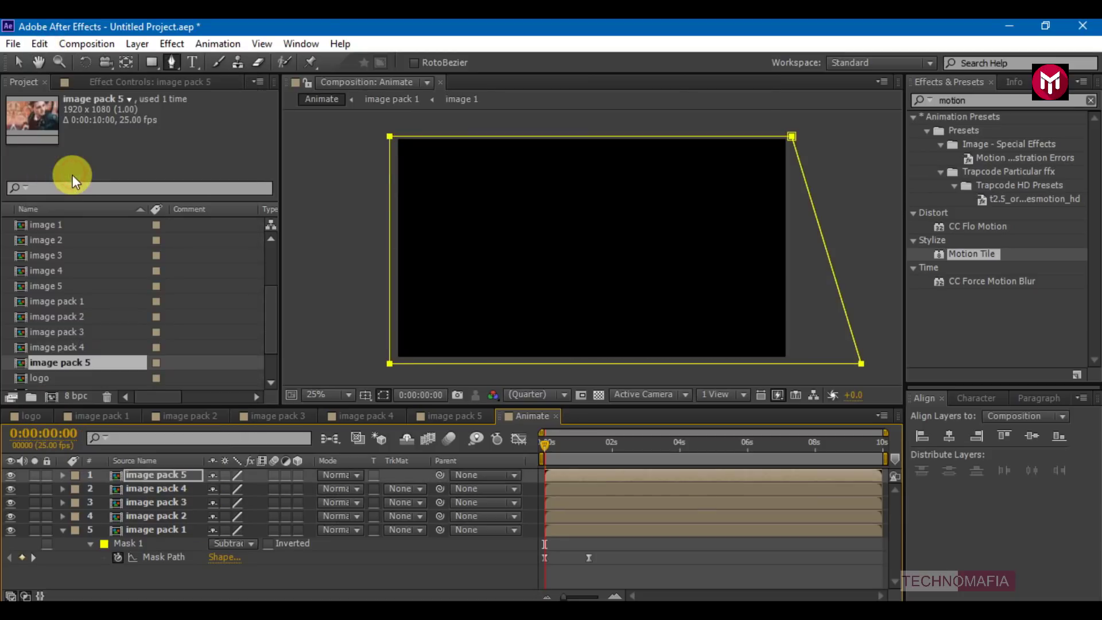
click(133, 529)
click(63, 530)
click(125, 580)
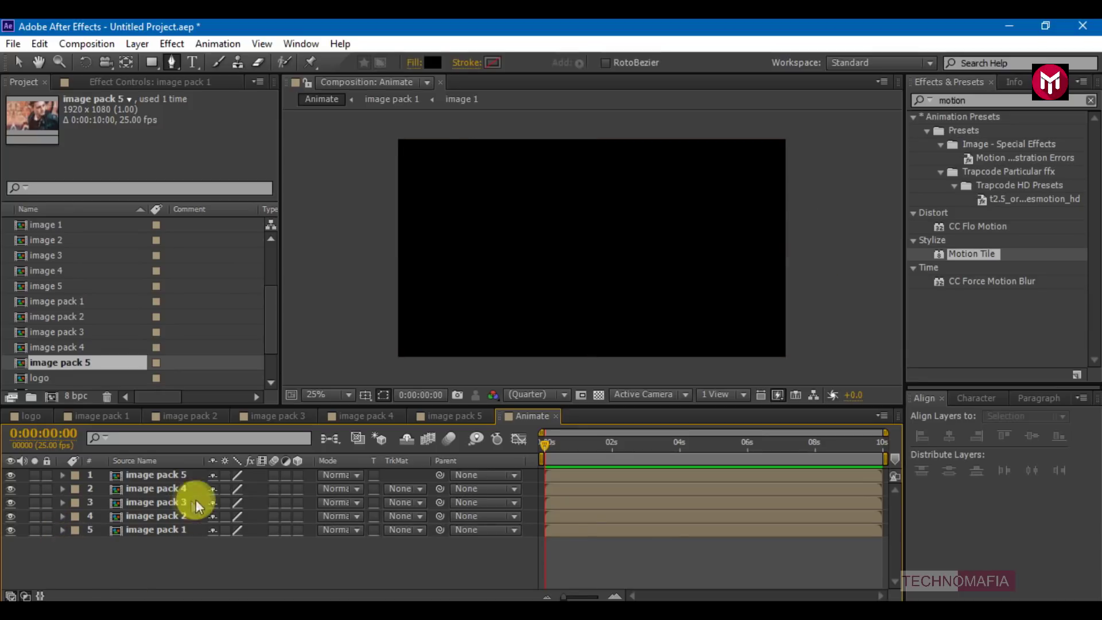
- Stagger the starts of image packs 2 to 5 at about 0.7, 2, 2.5 and 3.7 seconds, and preview the animation
drag(568, 516, 683, 474)
click(610, 595)
click(611, 596)
click(611, 595)
click(547, 596)
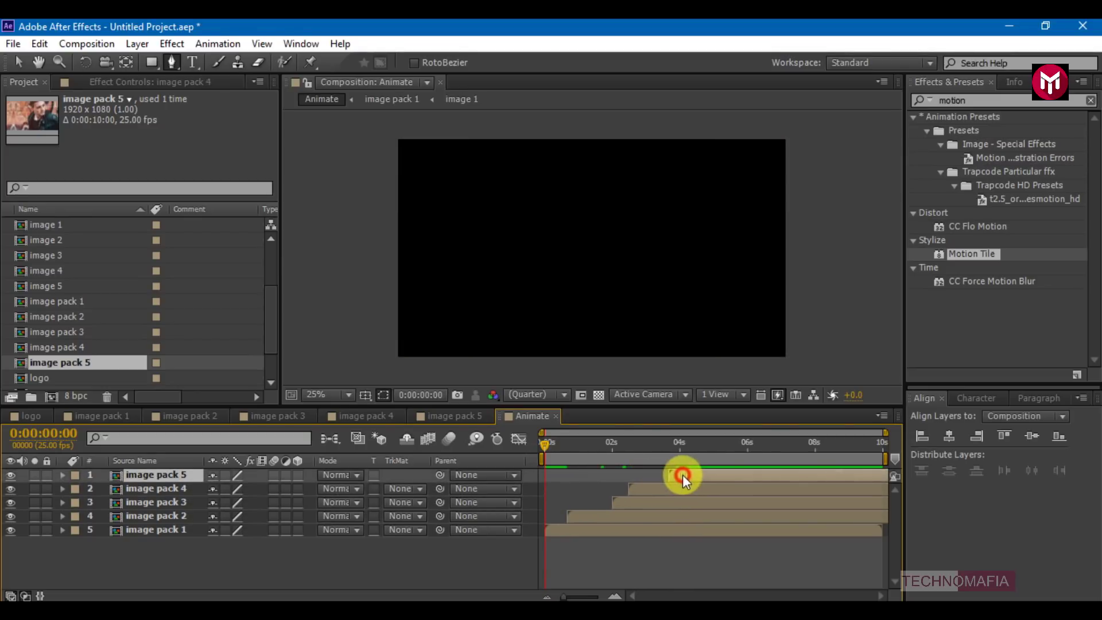
key(space)
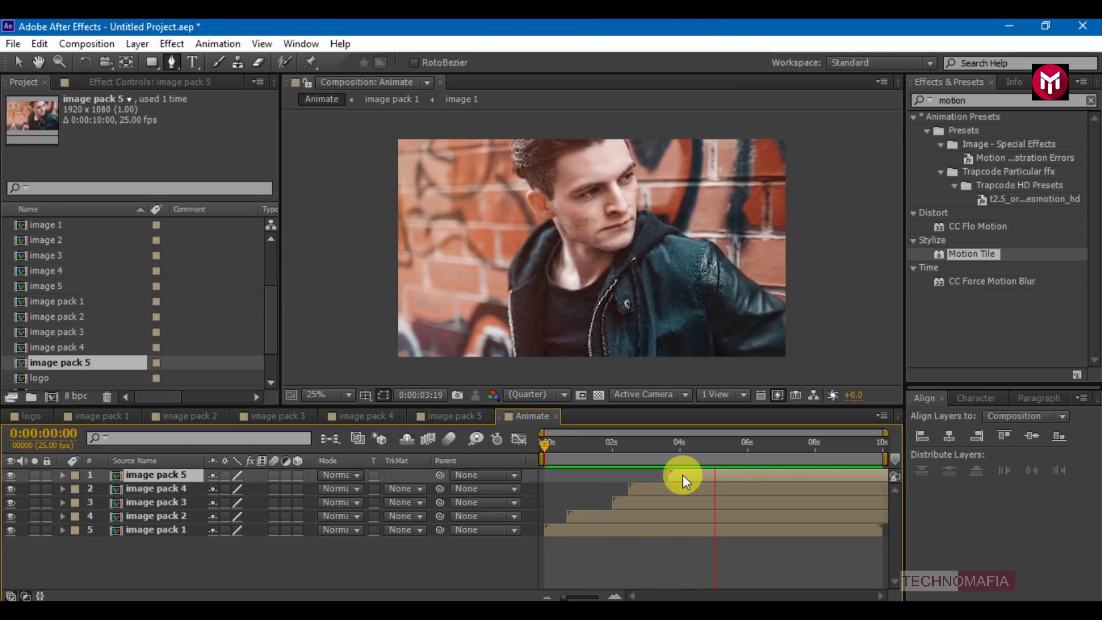
- Create a new composition named Final, keeping the 1920 x 1080, 25 fps, 10-second settings
click(201, 565)
click(50, 396)
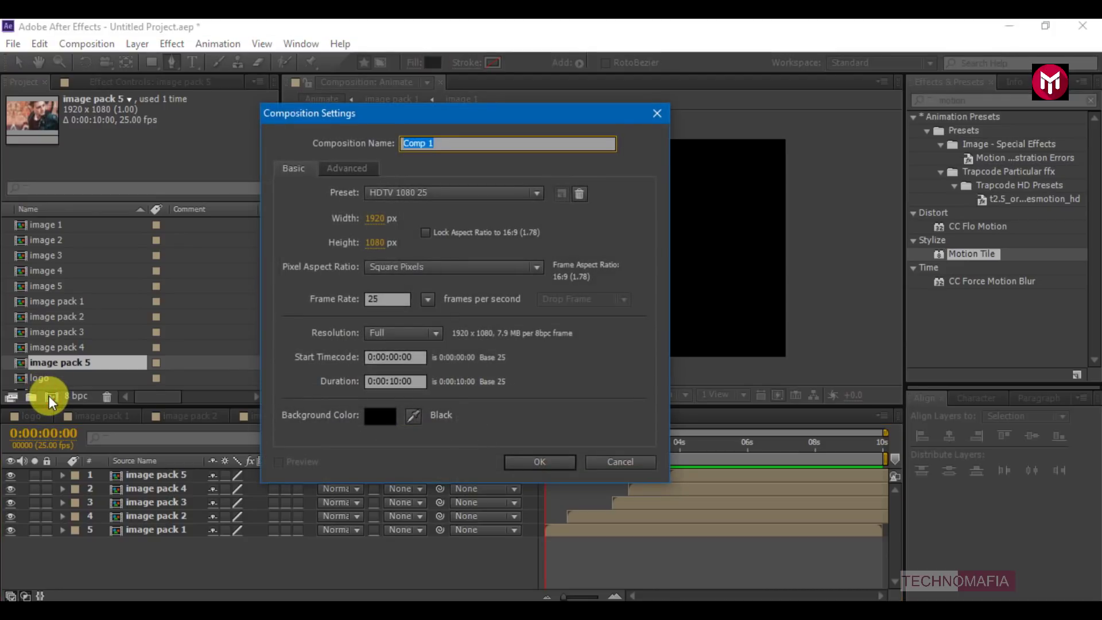
text(Final)
key(Return)
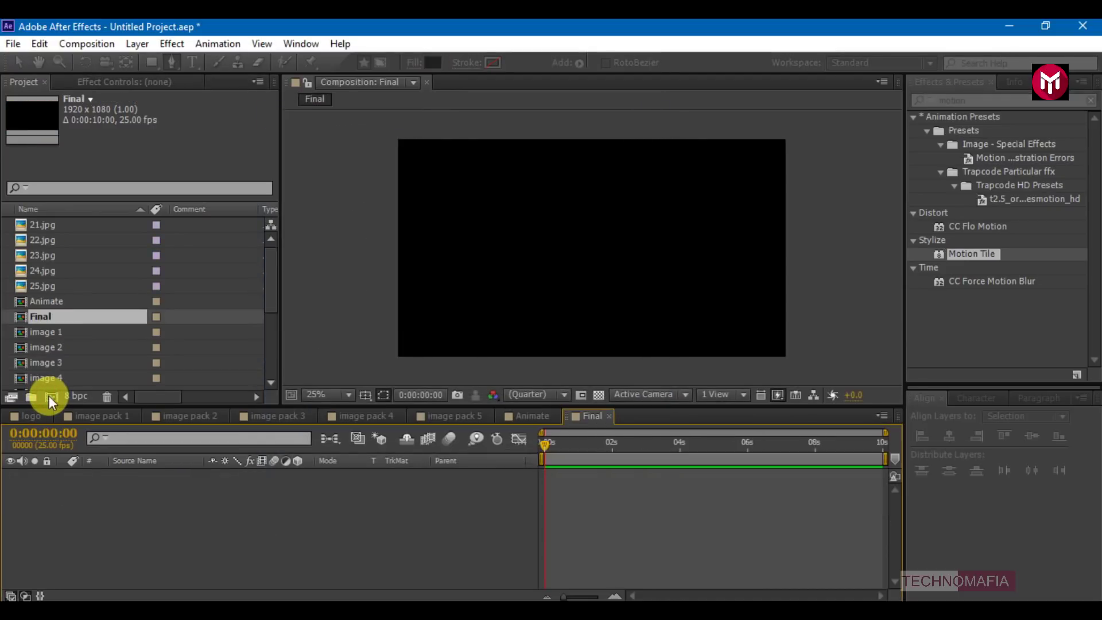
- Add a black solid layer to the Final composition and apply the Ramp effect to it
click(43, 303)
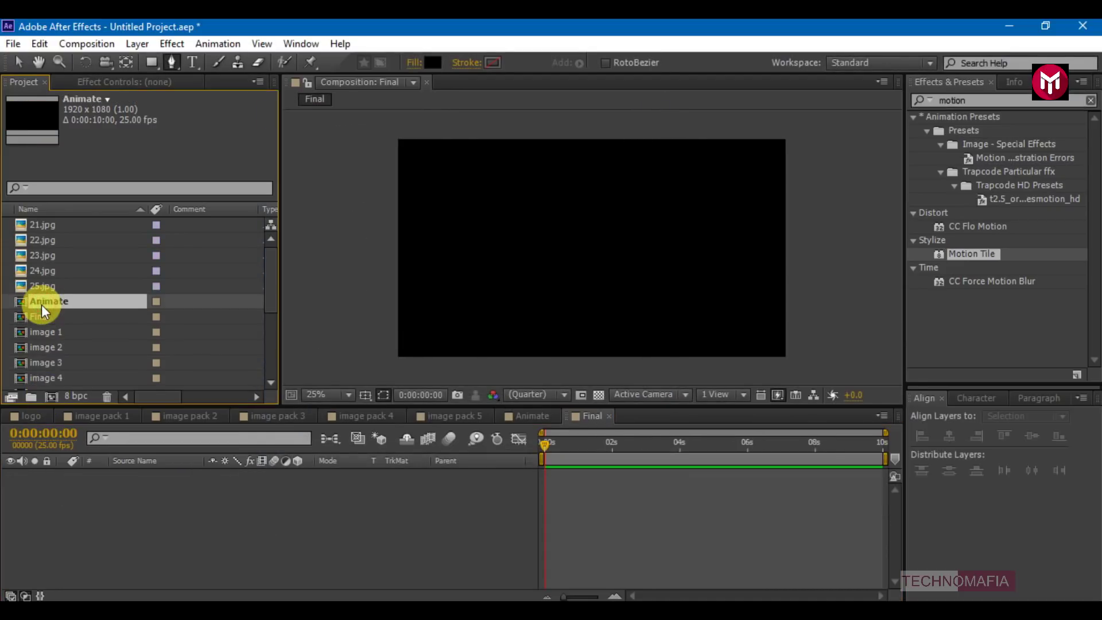
right_click(116, 505)
mouse_move(369, 344)
click(392, 378)
key(Return)
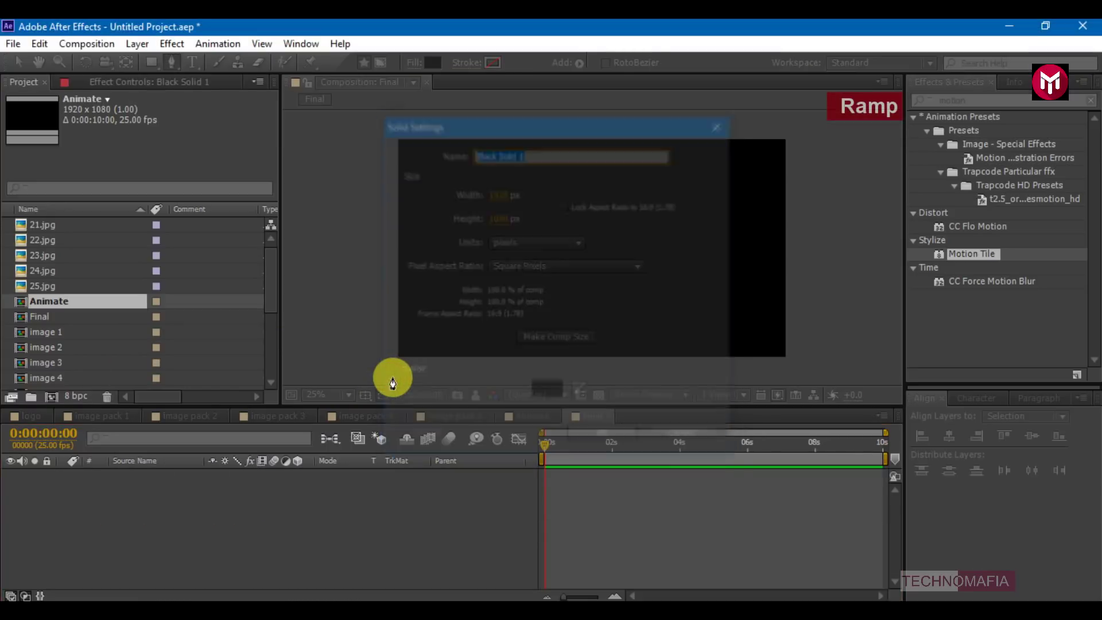
click(947, 102)
text(ramp)
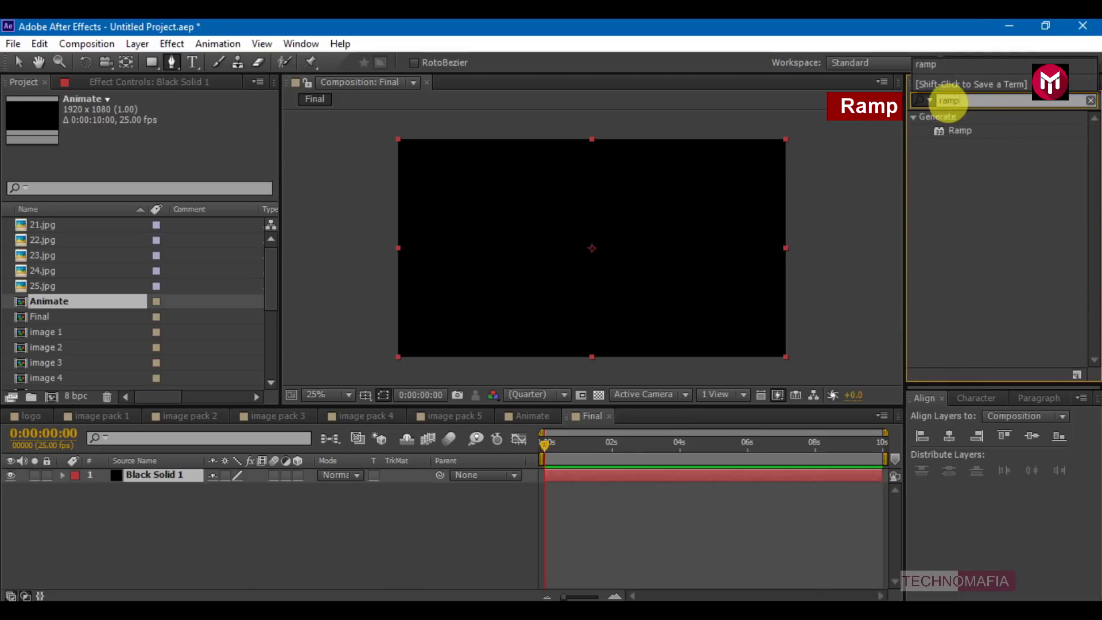
double_click(970, 130)
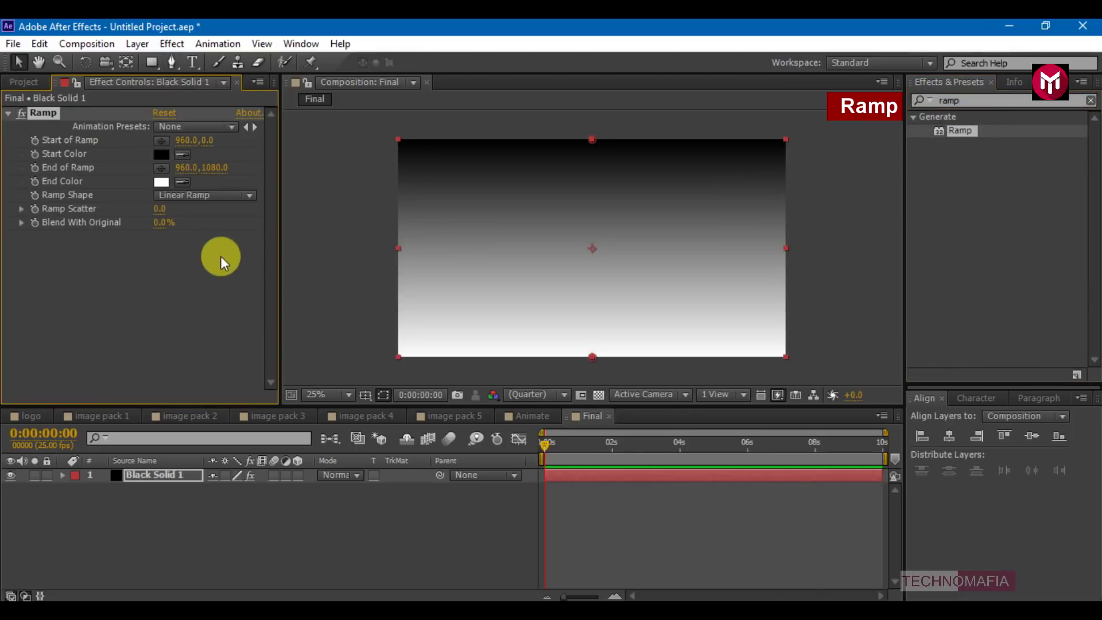
- Set the Ramp shape to Radial Ramp, with a white start color and a grey end color
click(188, 199)
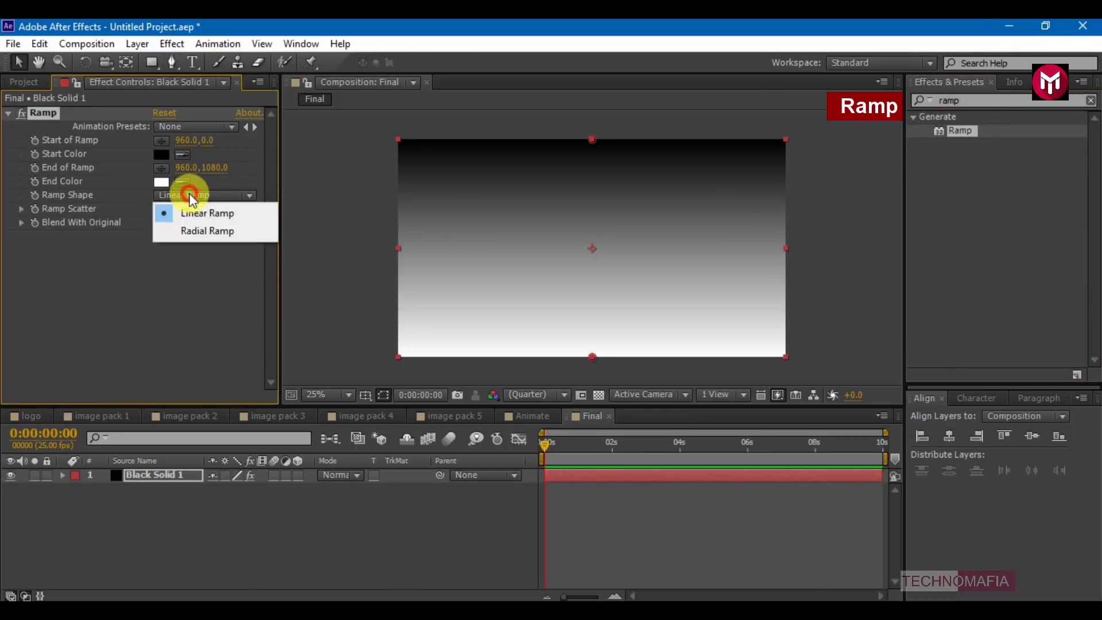
click(202, 232)
click(162, 155)
drag(700, 167, 666, 121)
key(Return)
click(162, 183)
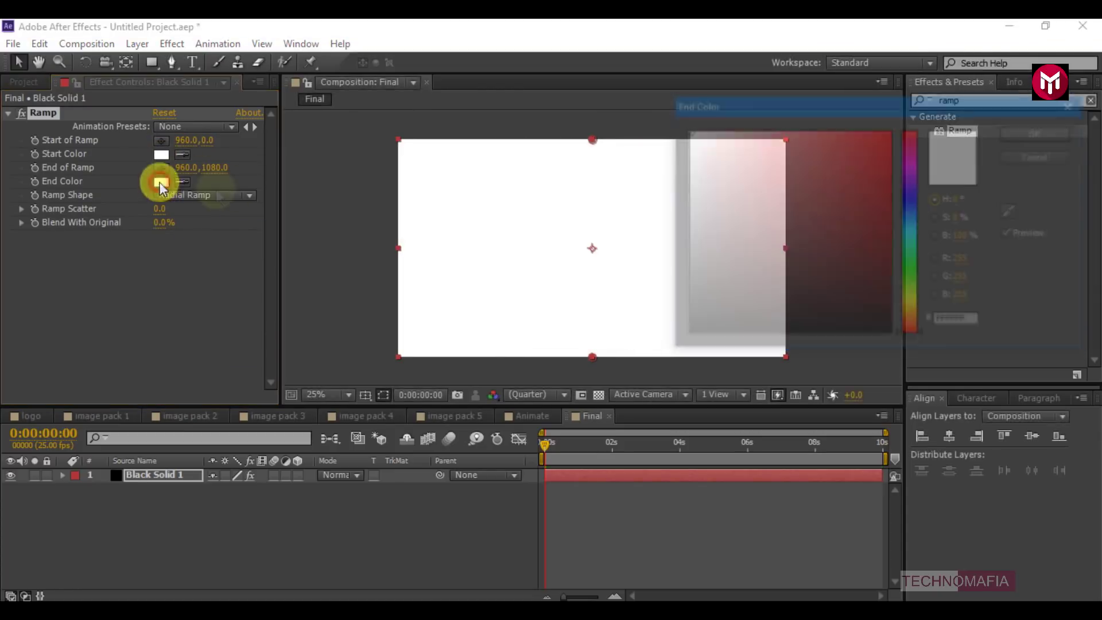
click(691, 226)
key(Return)
- Move the ramp's start to the frame's center and its end to the lower-right corner, and set Ramp Scatter to 300
drag(592, 357, 785, 356)
drag(592, 140, 592, 250)
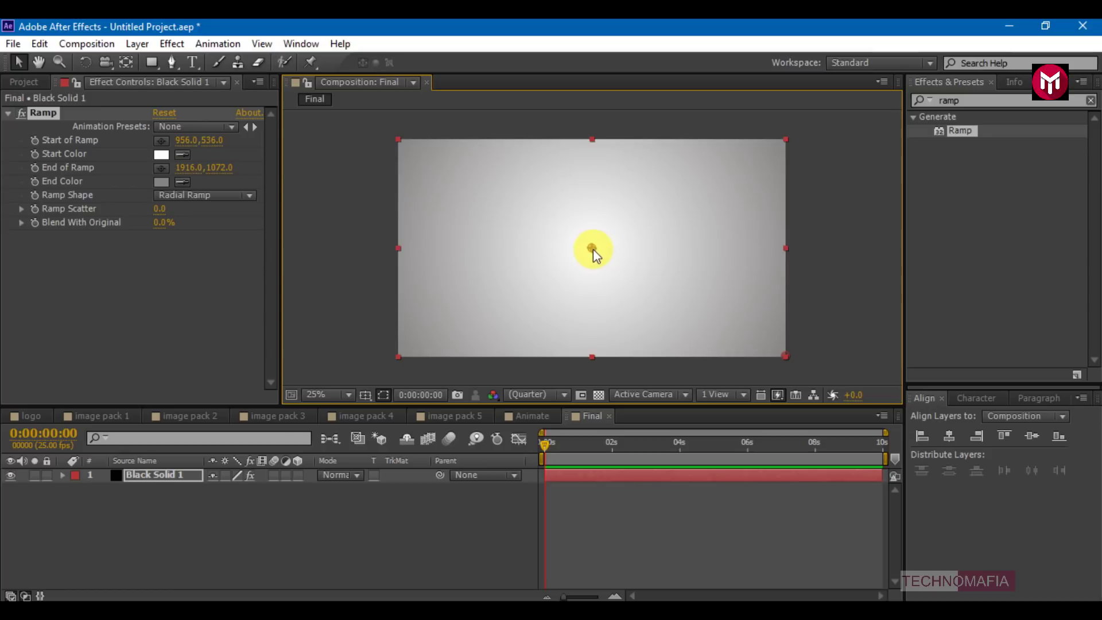
click(159, 209)
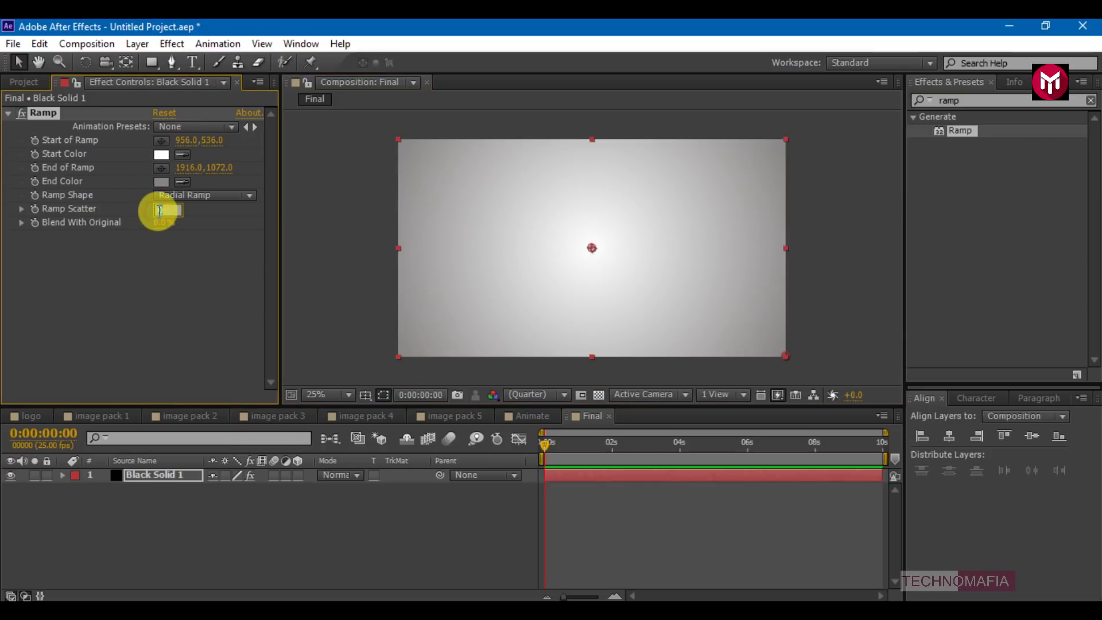
click(154, 249)
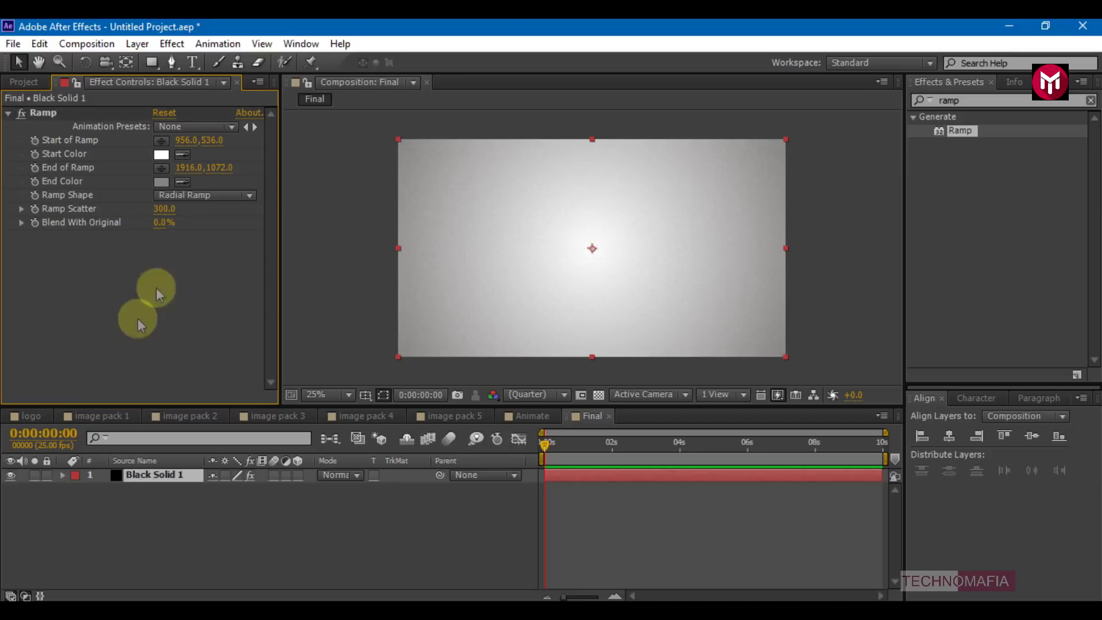
- Nest the Animate and logo compositions in Final, with logo topmost and Animate above the black solid
click(23, 81)
drag(43, 310, 143, 472)
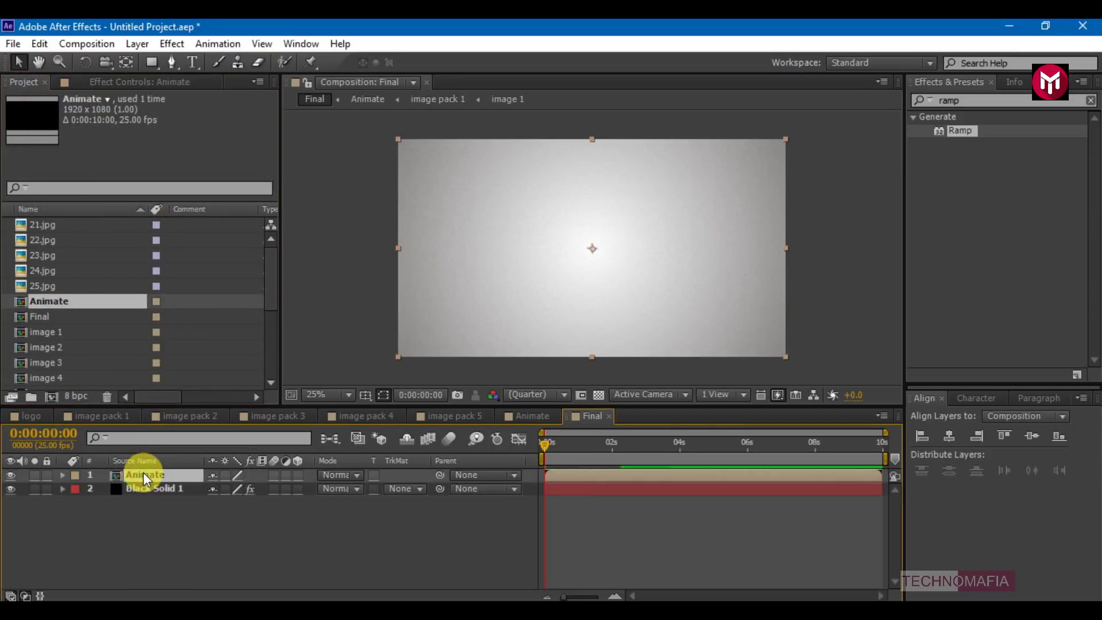
click(137, 530)
scroll(99, 363, down, 3)
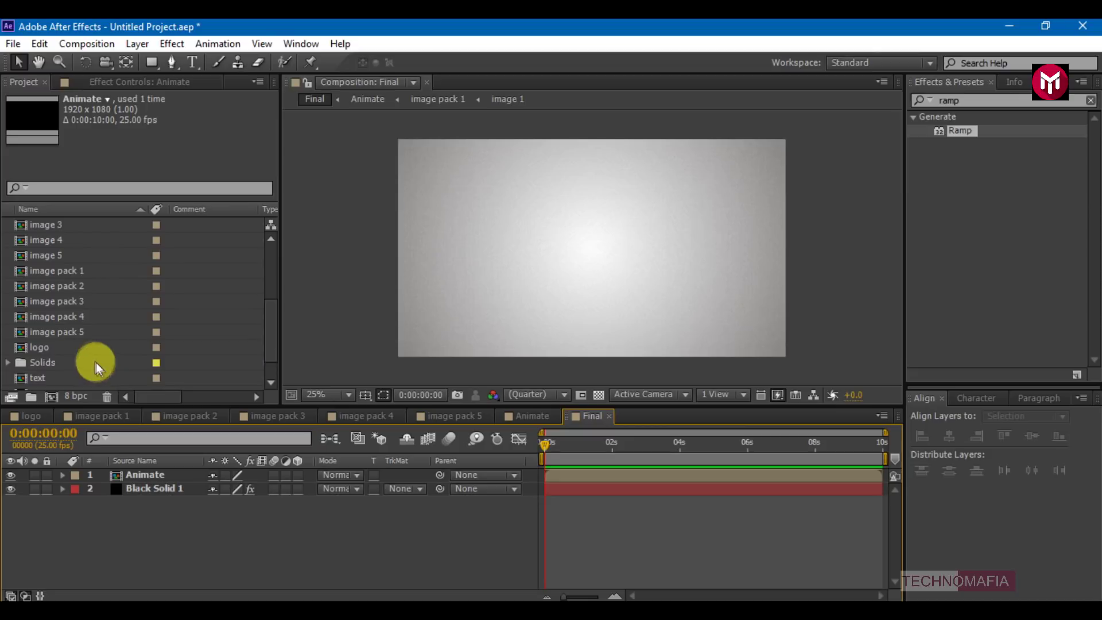
click(44, 348)
drag(45, 348, 139, 473)
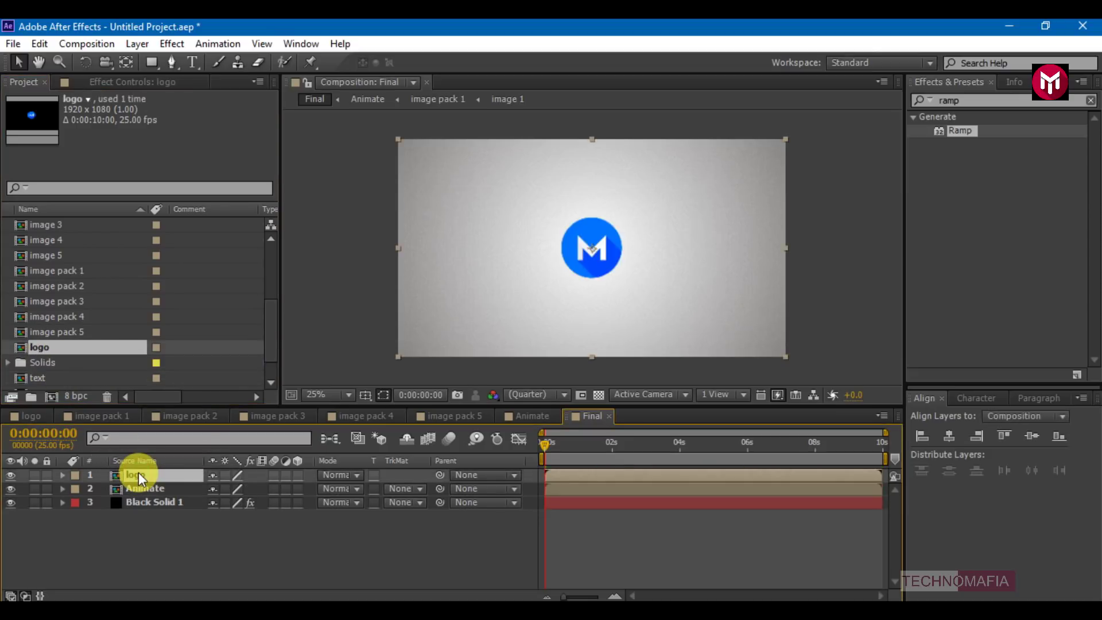
- Make the logo and Animate layers 3D and add a Position keyframe on logo at 0:00:04:00
click(298, 474)
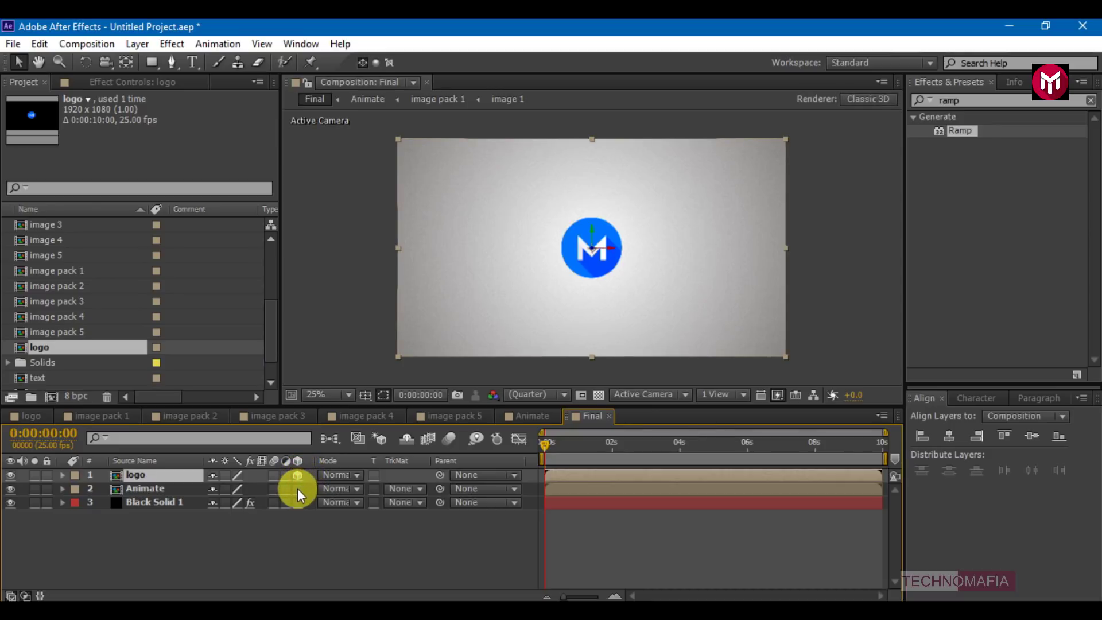
key(p)
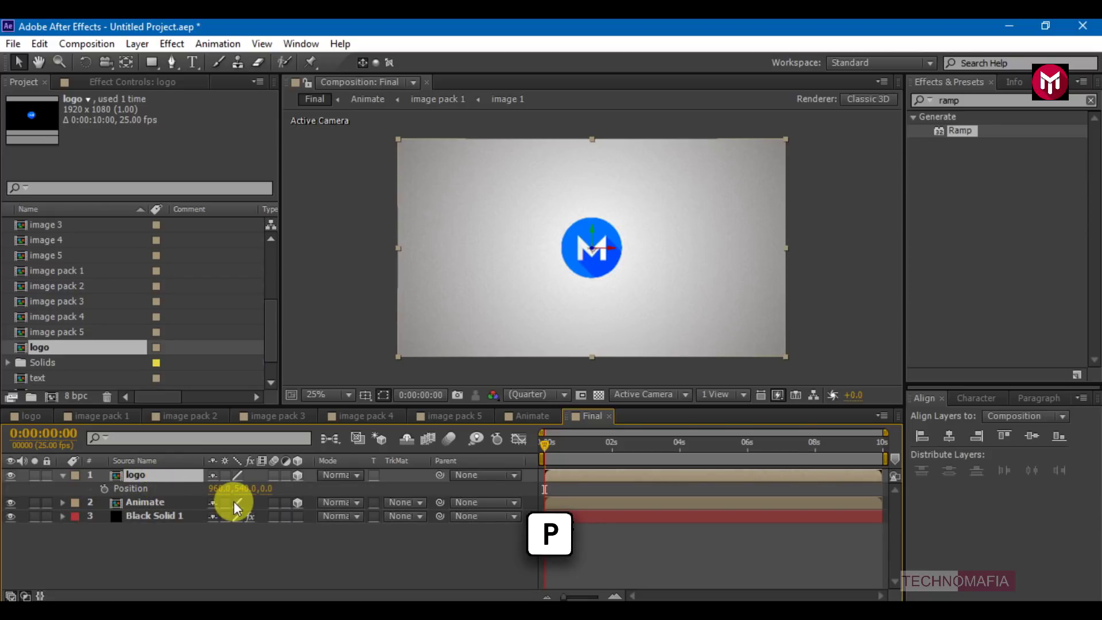
click(684, 444)
drag(686, 445, 680, 446)
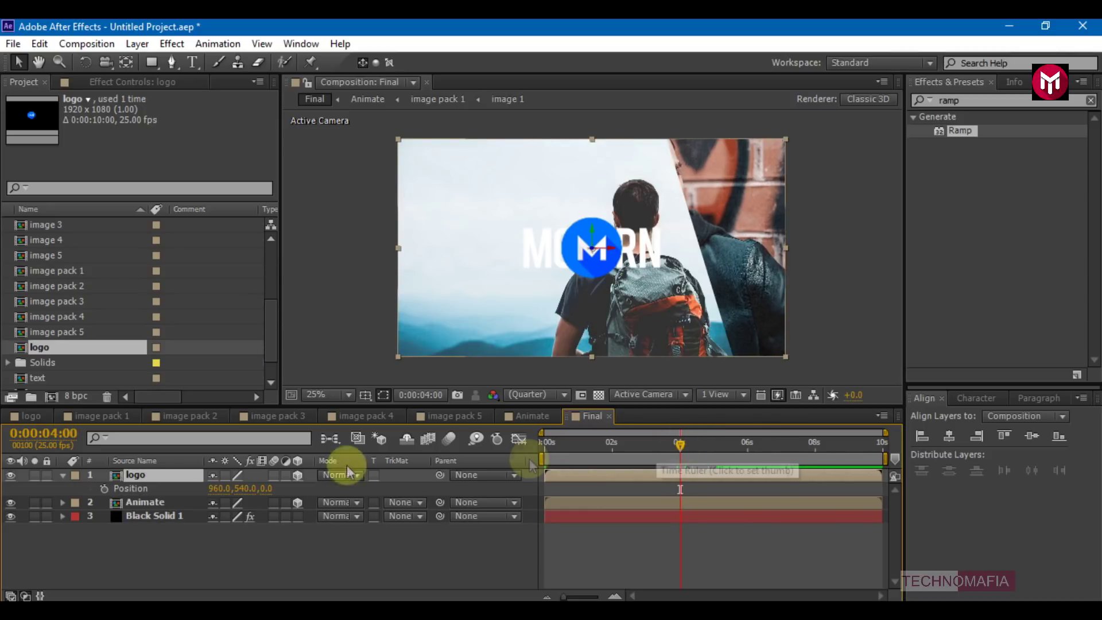
click(104, 489)
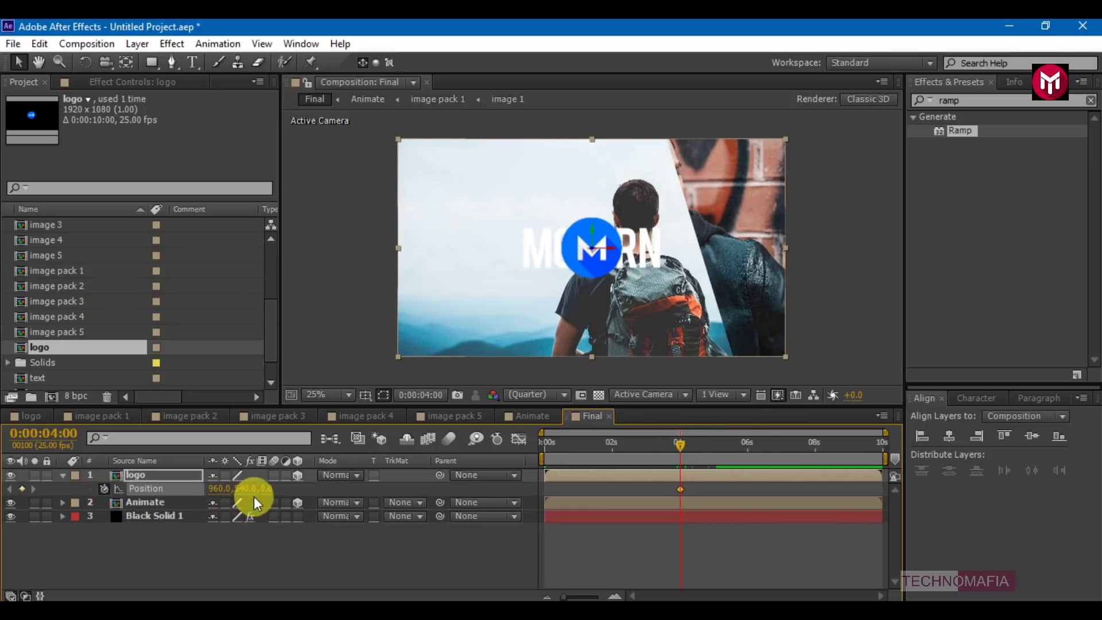
- Set the logo's Z position to about -2478 at 0:00:04:00 so the logo fills the frame
drag(264, 491, 424, 488)
scroll(433, 333, down, 1)
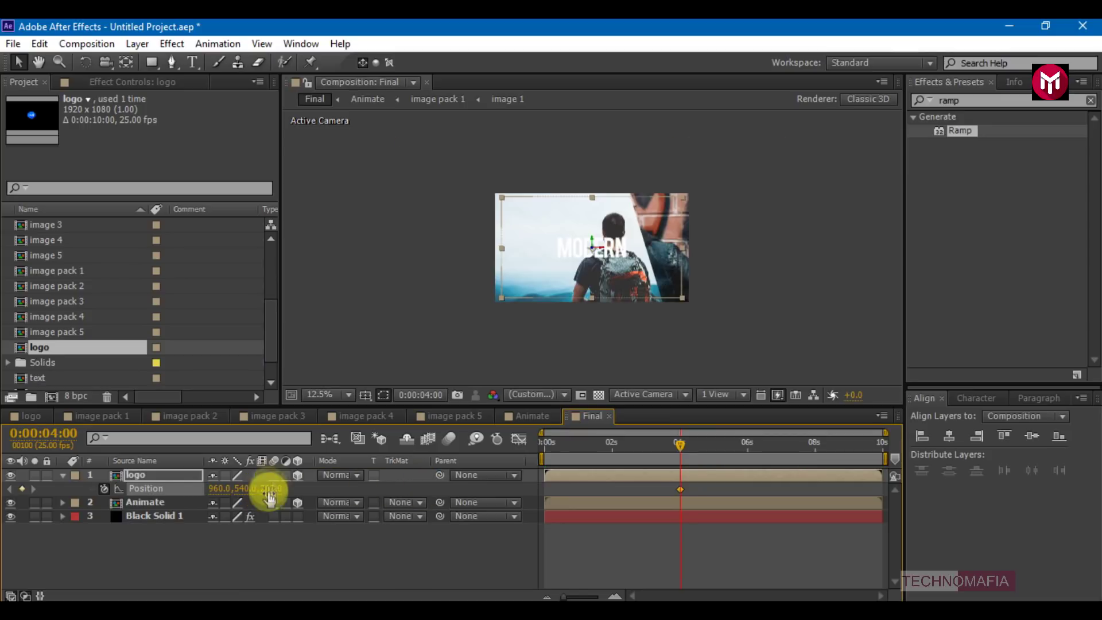
drag(270, 499, 80, 492)
drag(264, 493, 207, 490)
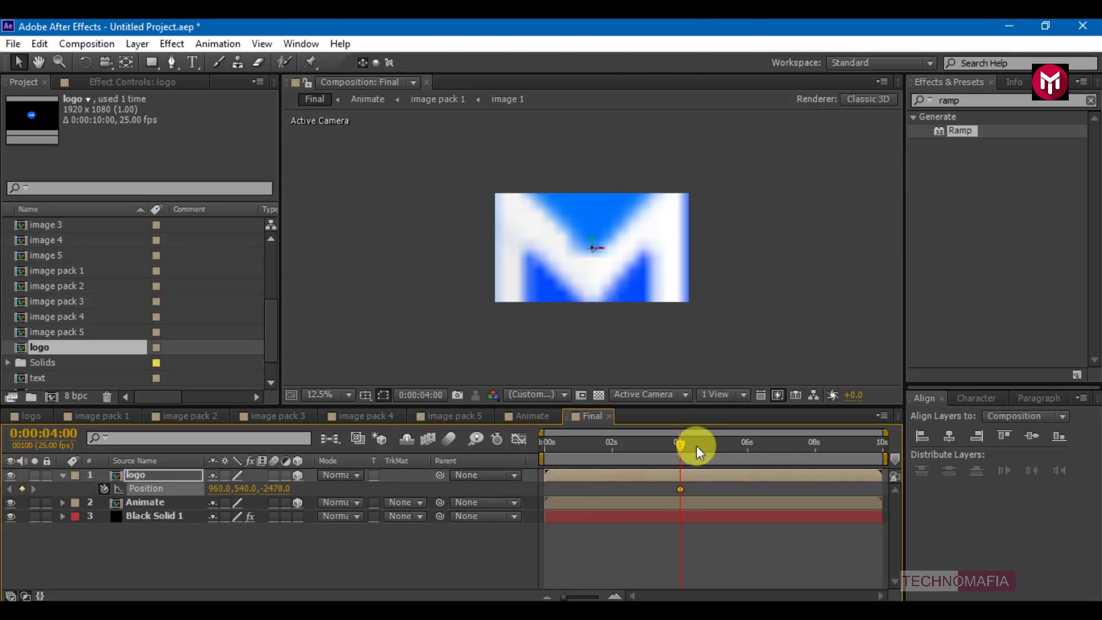
- Keyframe the logo's Z position back to 0 and place that keyframe at about 0:00:05:08
click(704, 446)
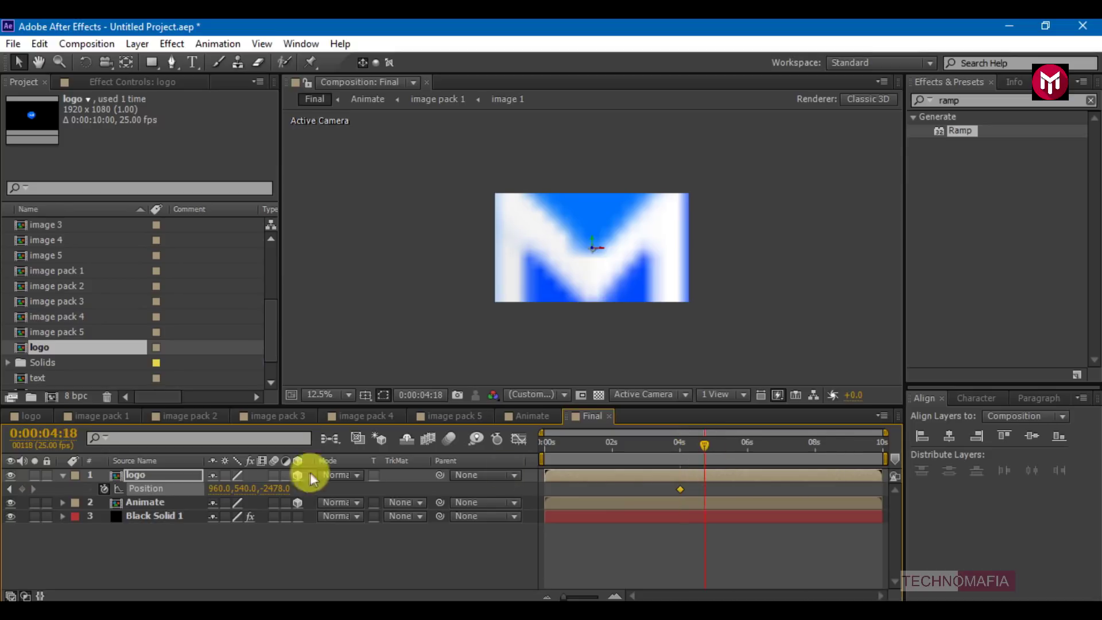
click(274, 489)
text(0)
key(Return)
click(615, 596)
click(691, 446)
drag(692, 448, 702, 448)
click(718, 445)
click(744, 487)
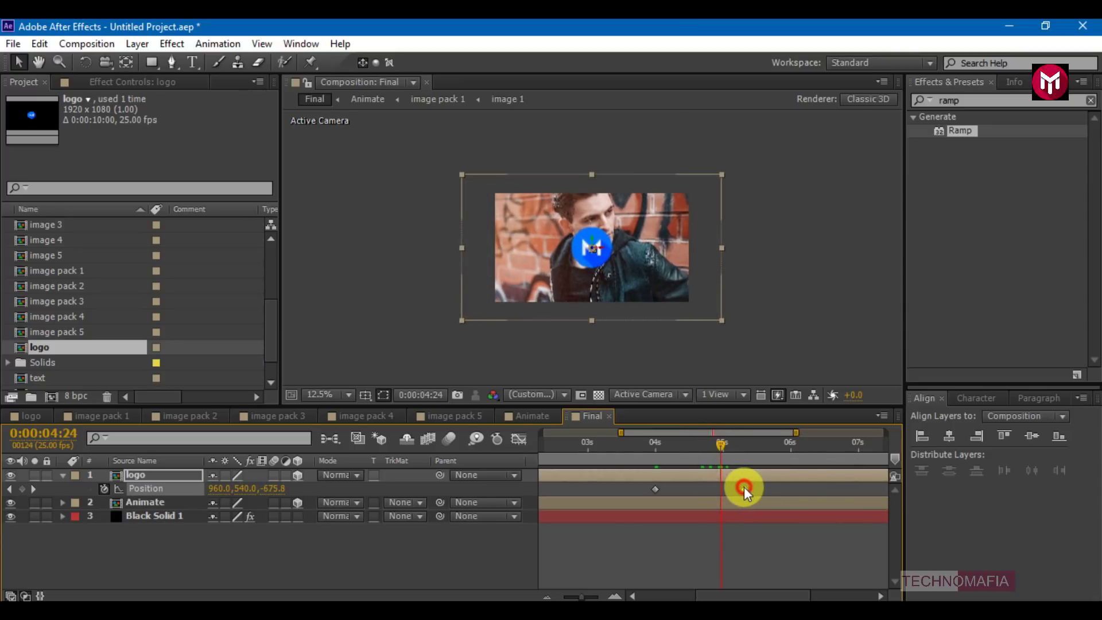
- Apply Easy Ease to both logo Position keyframes and extend the last keyframe's ease-in toward the first in the speed graph
drag(757, 486, 641, 504)
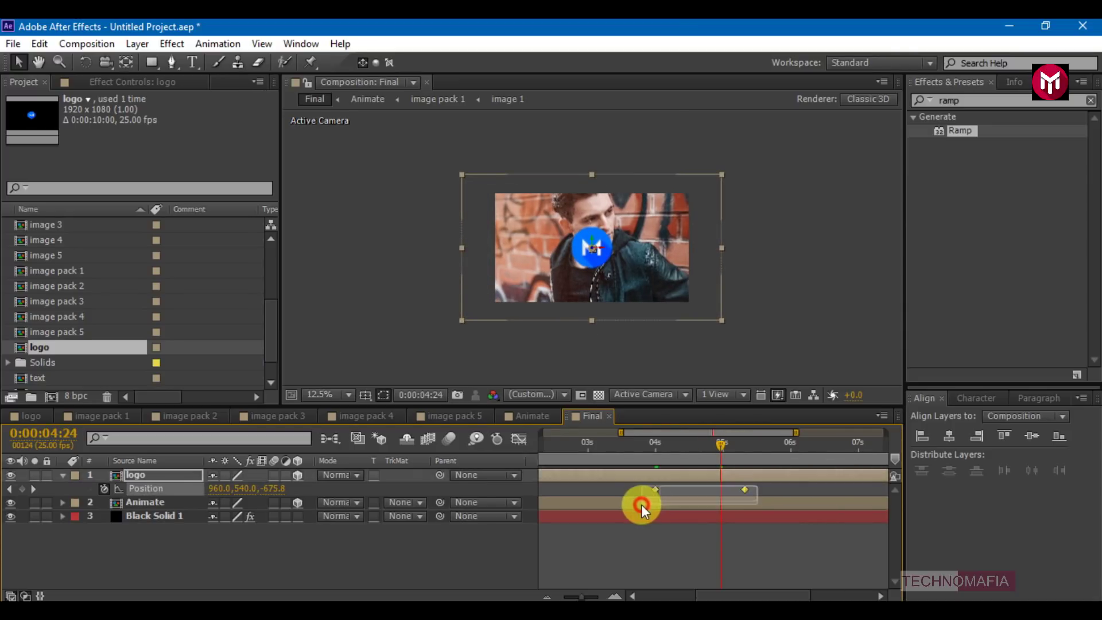
right_click(655, 491)
mouse_move(710, 477)
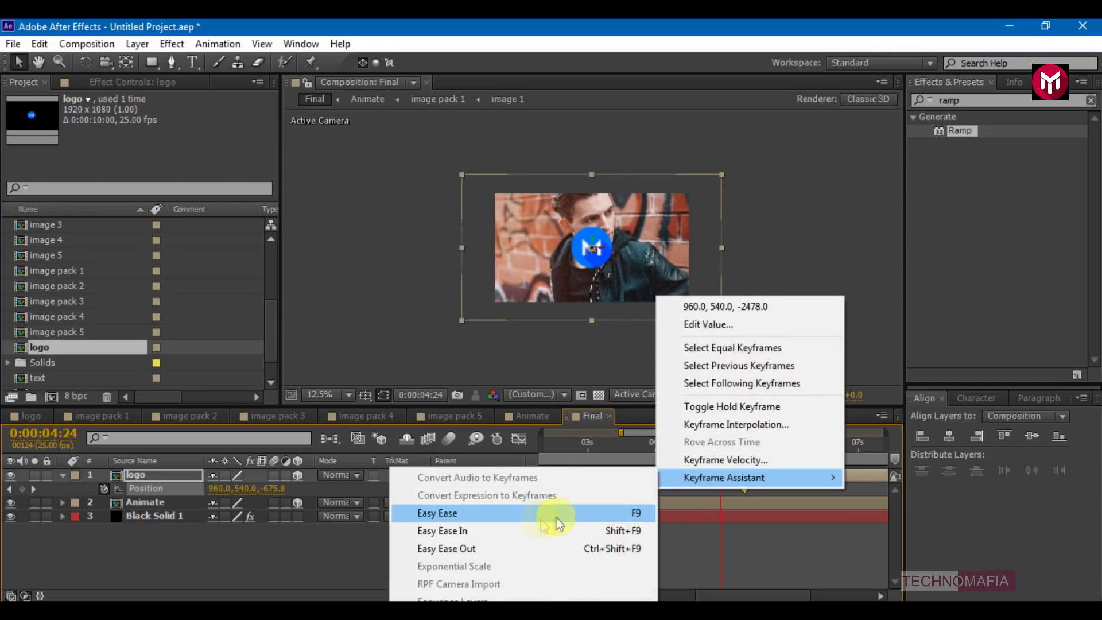
click(540, 515)
click(518, 438)
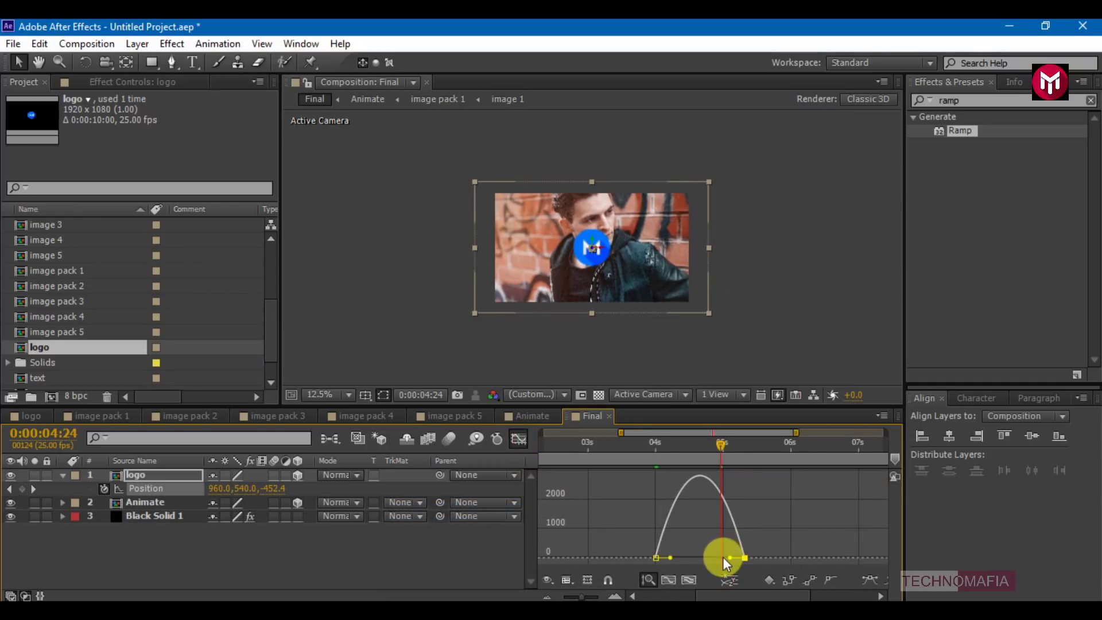
drag(729, 556, 672, 558)
click(520, 440)
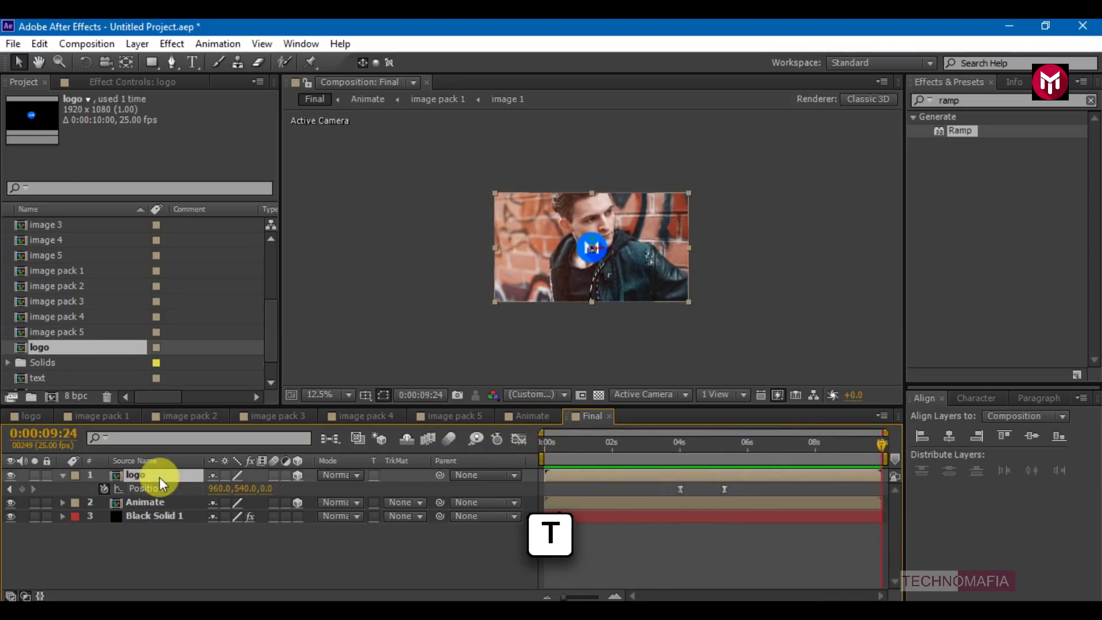
- Keyframe the logo's Opacity at 100% at 0:00:04:00 and 0% at 0:00:05:24
key(t)
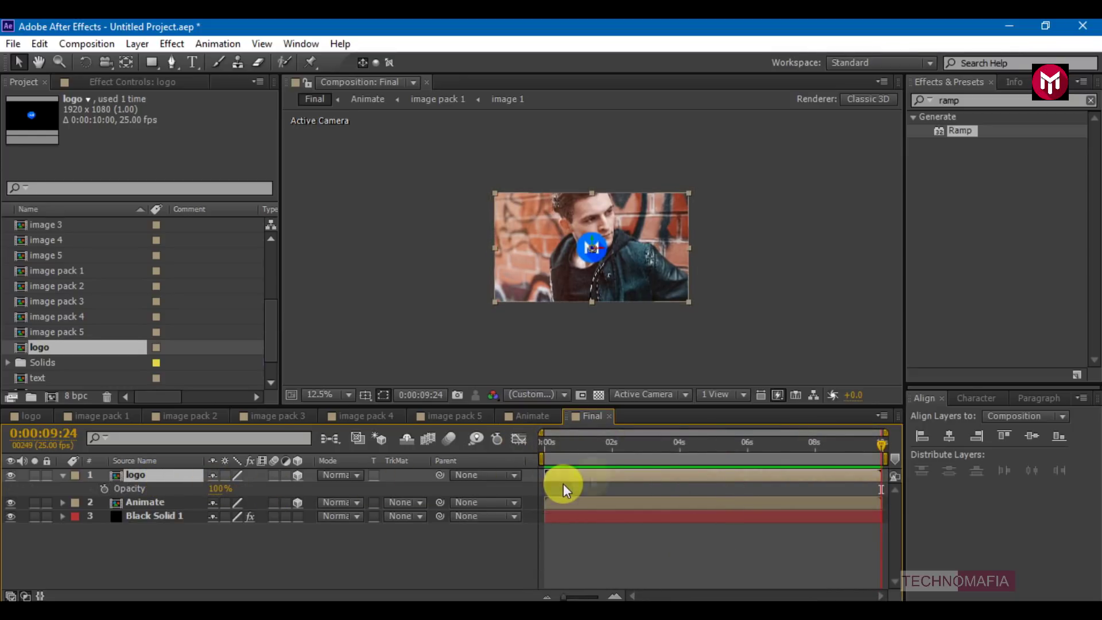
click(680, 445)
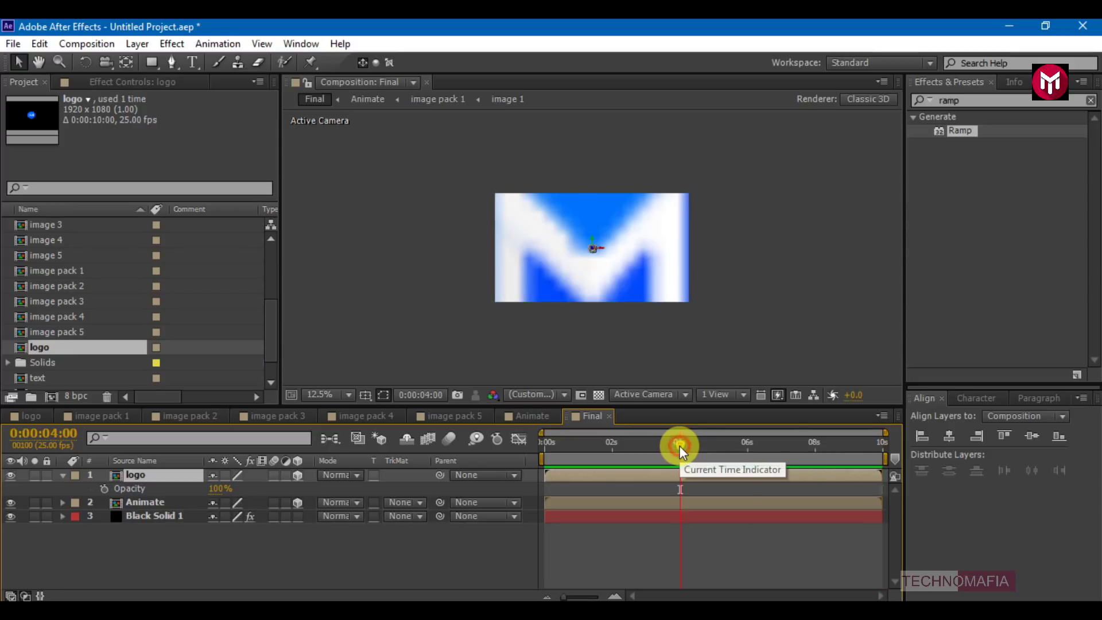
click(104, 490)
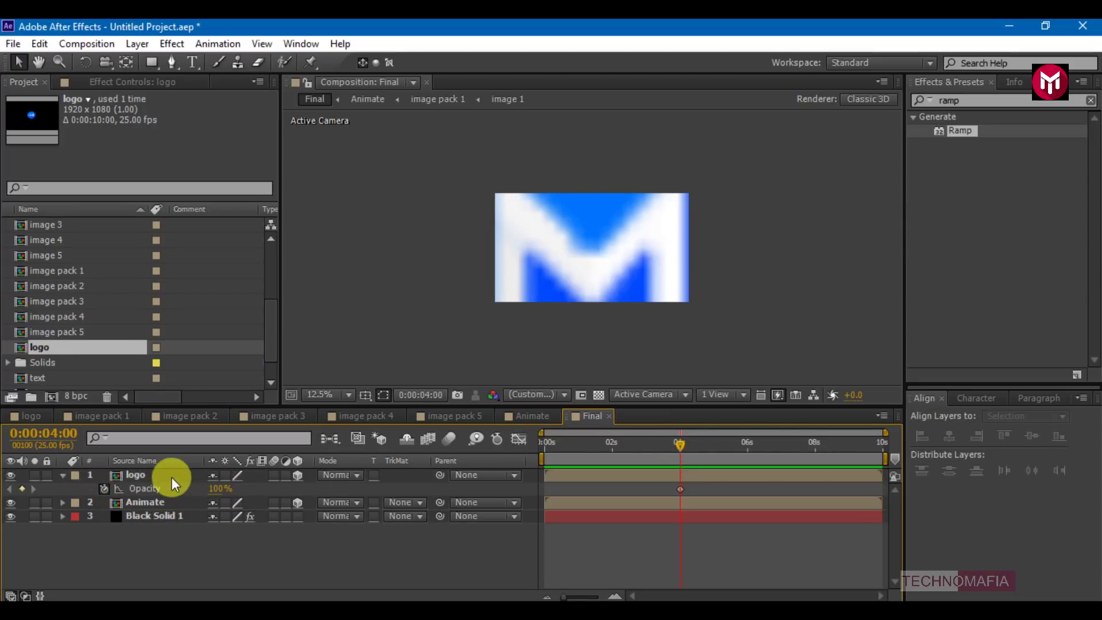
click(747, 444)
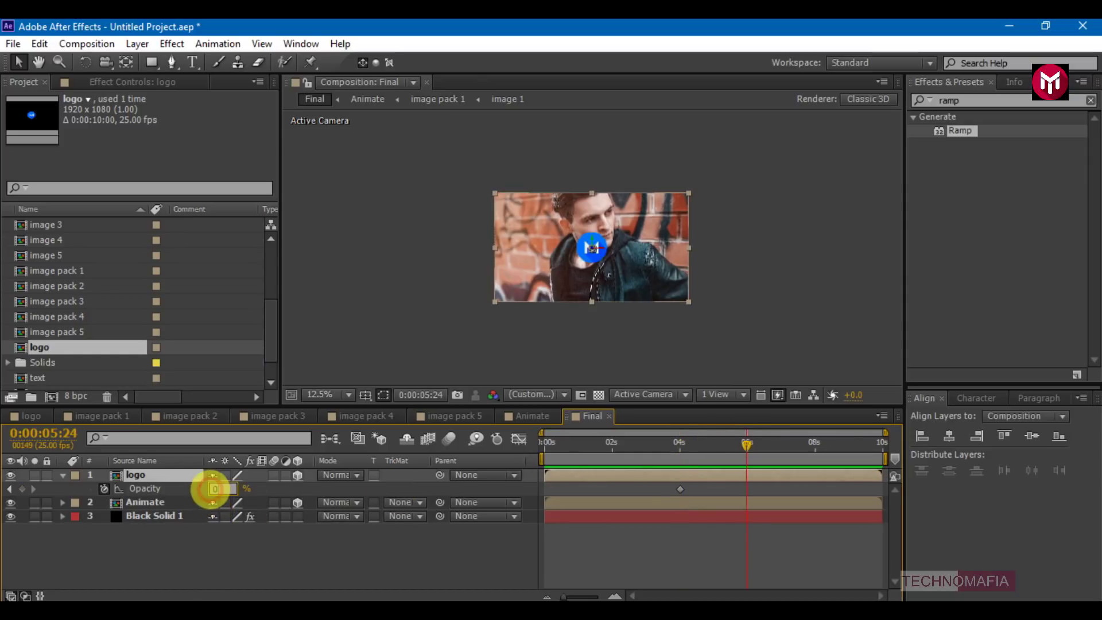
click(212, 489)
text(0)
key(Return)
- Apply Easy Ease to both of the logo layer's Opacity keyframes
click(680, 448)
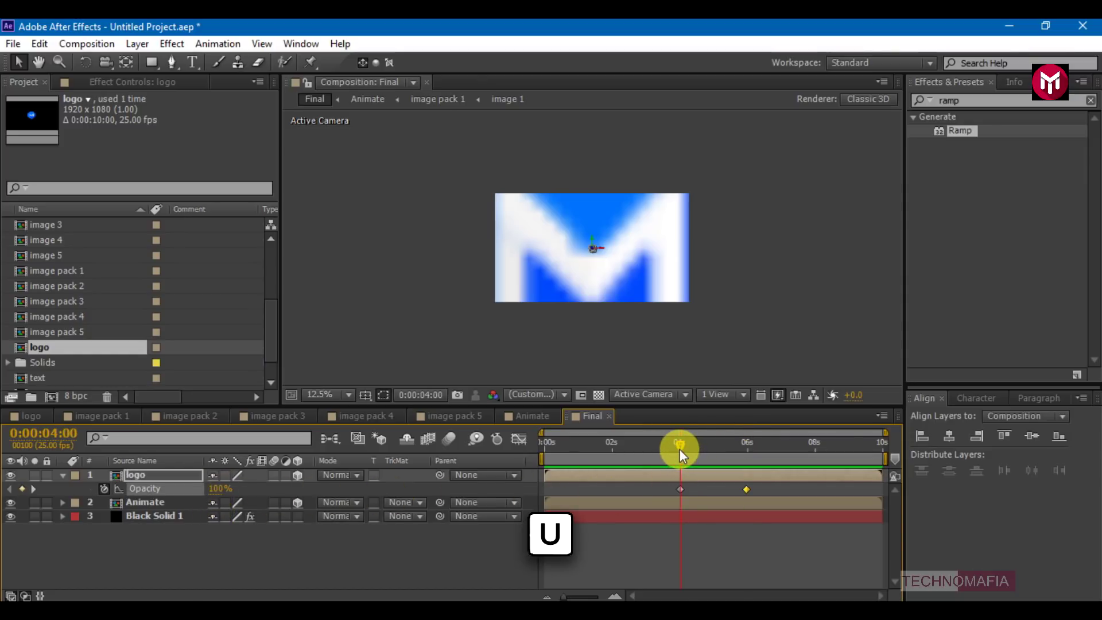
click(150, 474)
key(u)
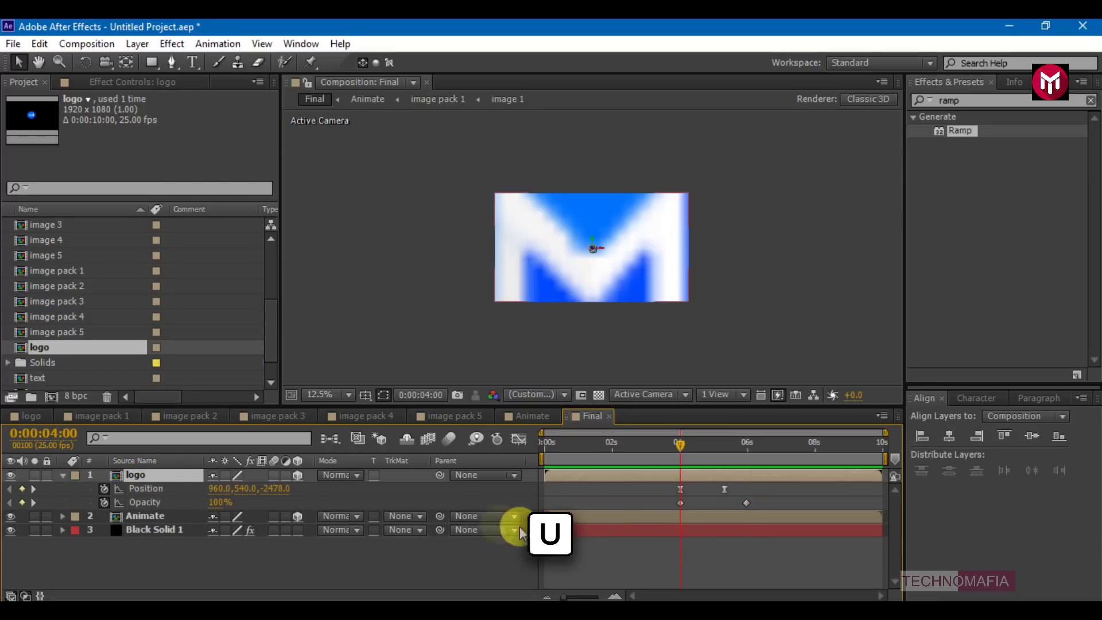
click(761, 499)
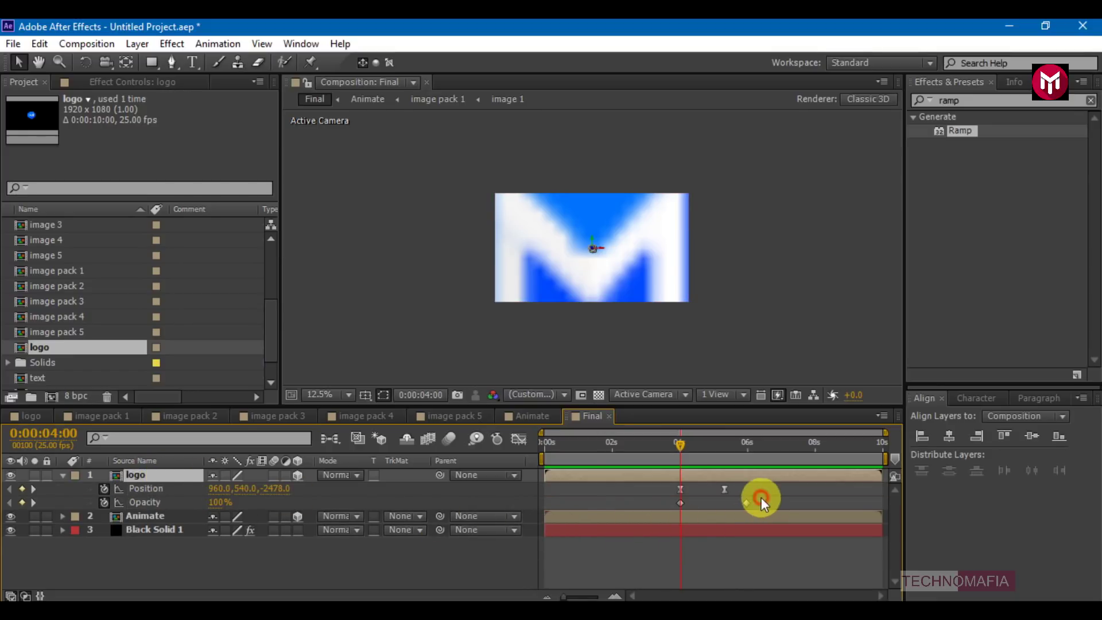
shift+click(680, 502)
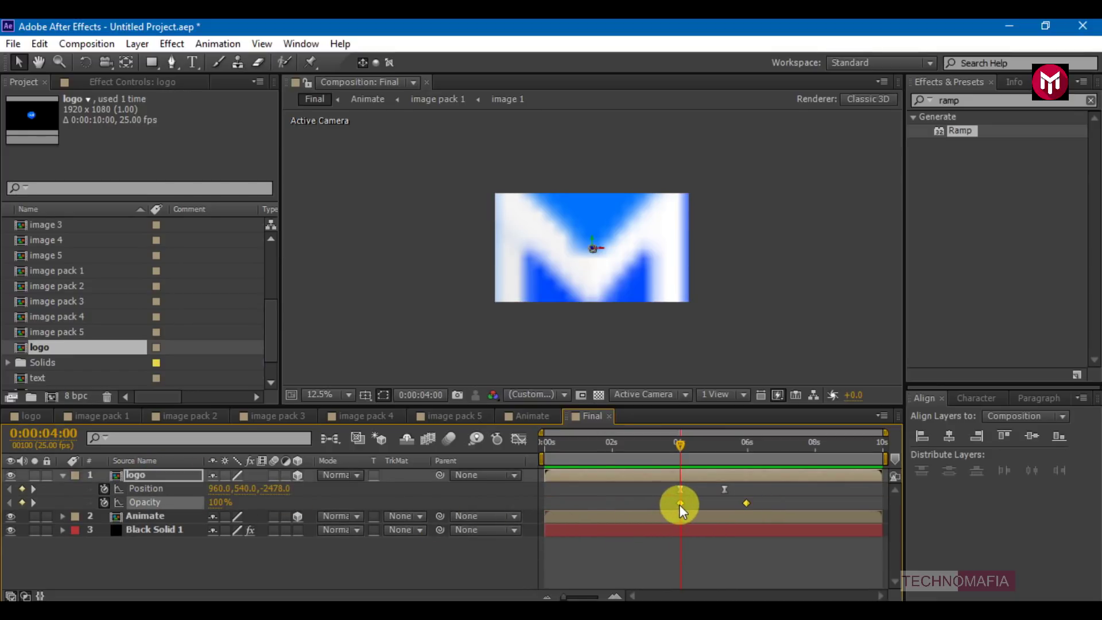
right_click(680, 504)
mouse_move(720, 495)
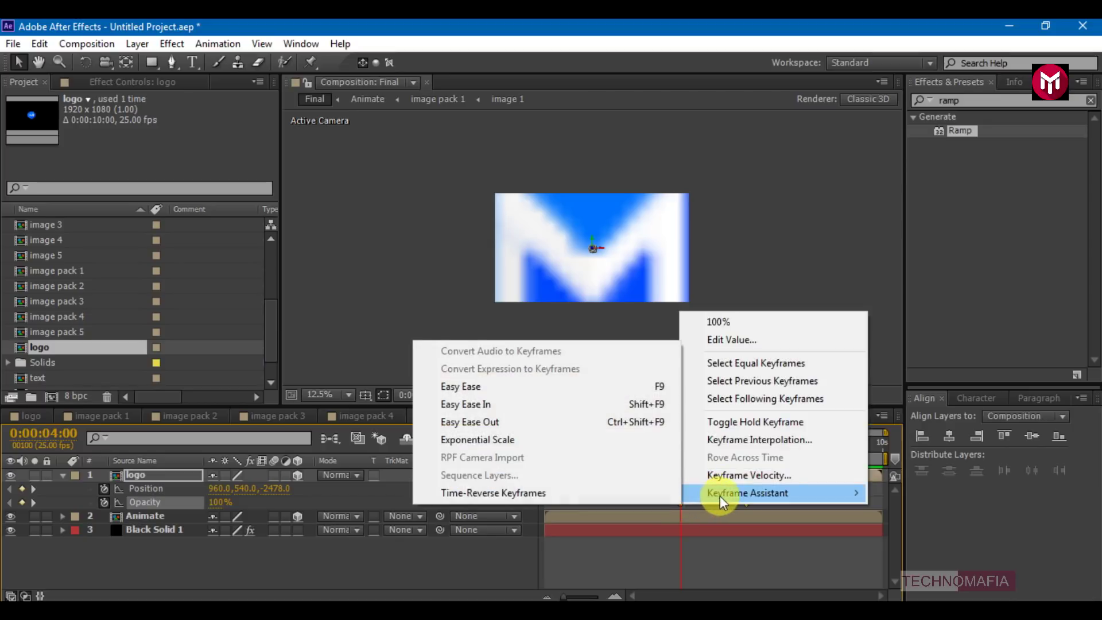
click(538, 400)
- Move the logo's first Opacity keyframe to 0:00:04:13 and its last Position keyframe in line with the last Opacity keyframe
scroll(691, 512, right, 2)
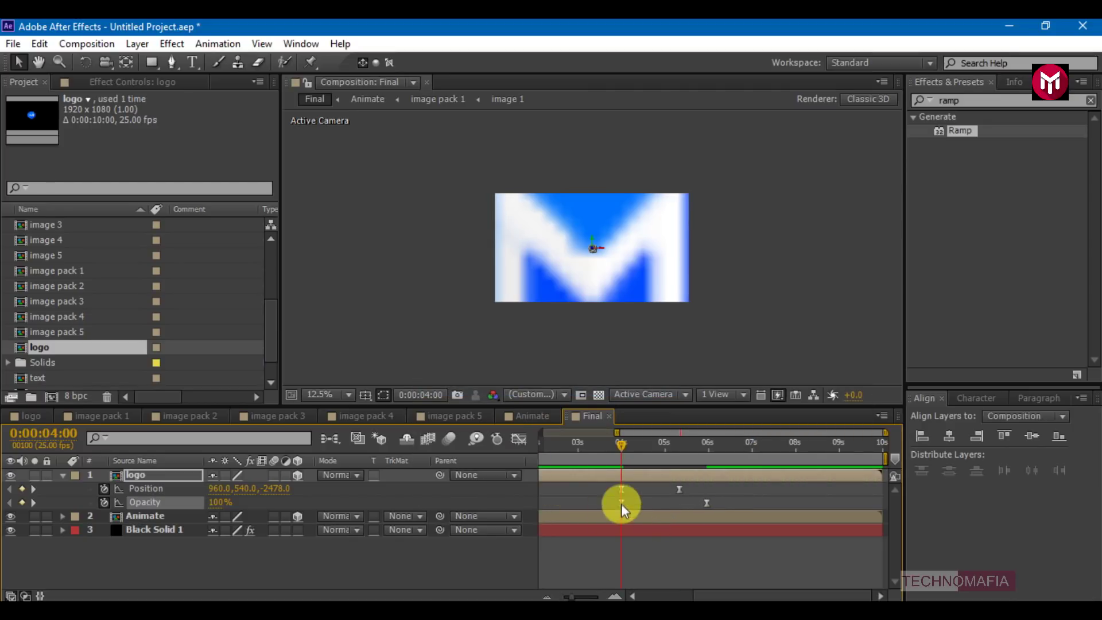
drag(638, 446, 644, 446)
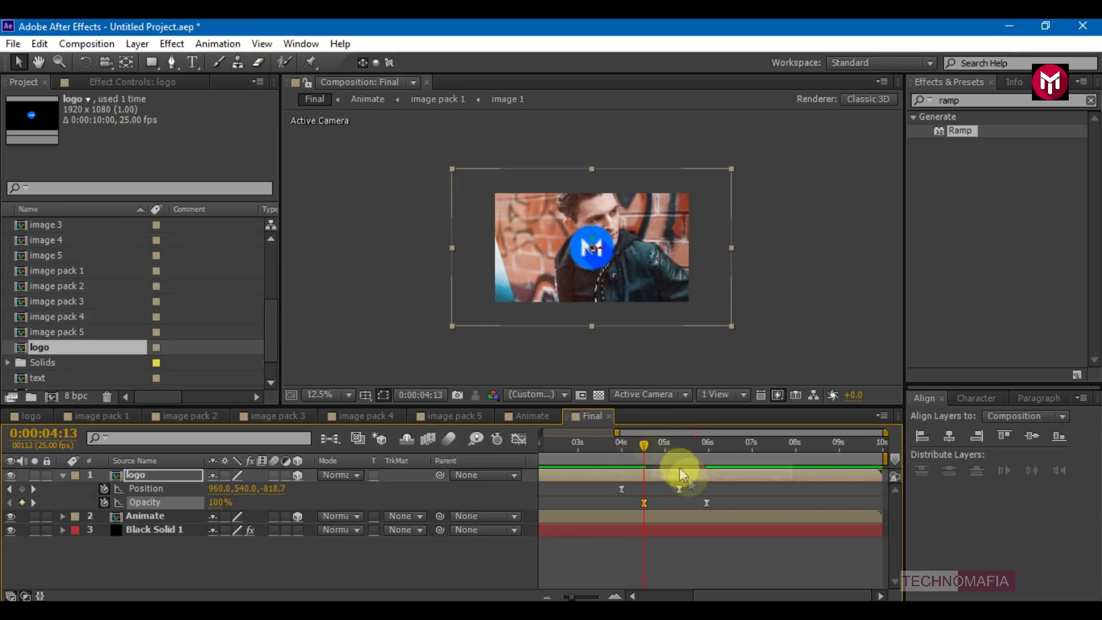
drag(679, 489, 706, 489)
drag(706, 446, 621, 445)
click(547, 596)
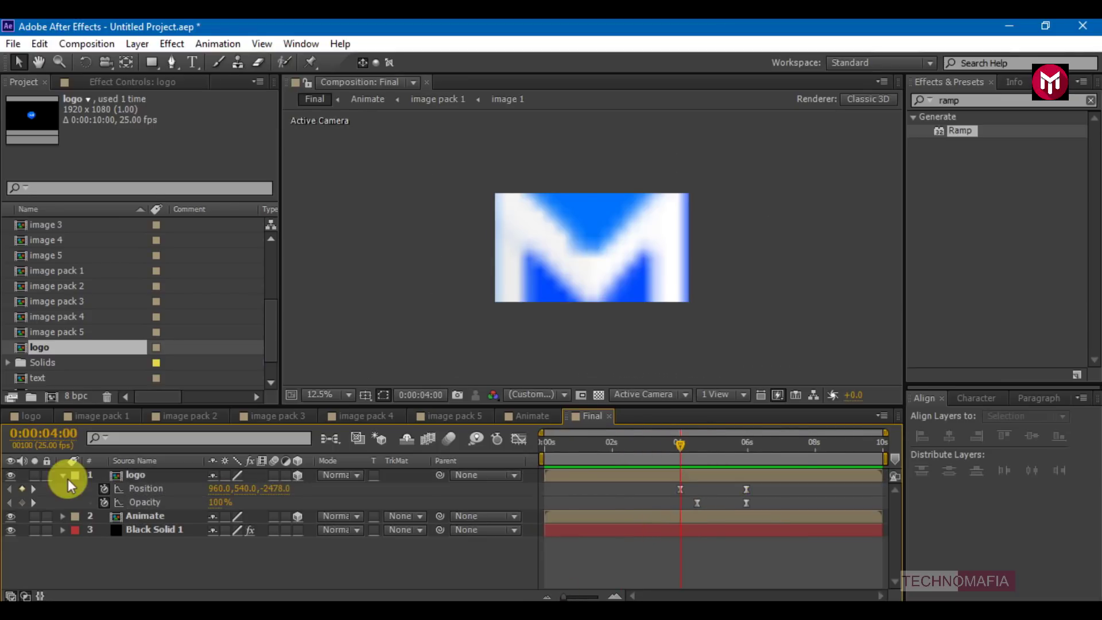
- Duplicate the logo layer and make the lower copy the Alpha Matte for the Animate layer
click(62, 475)
click(134, 476)
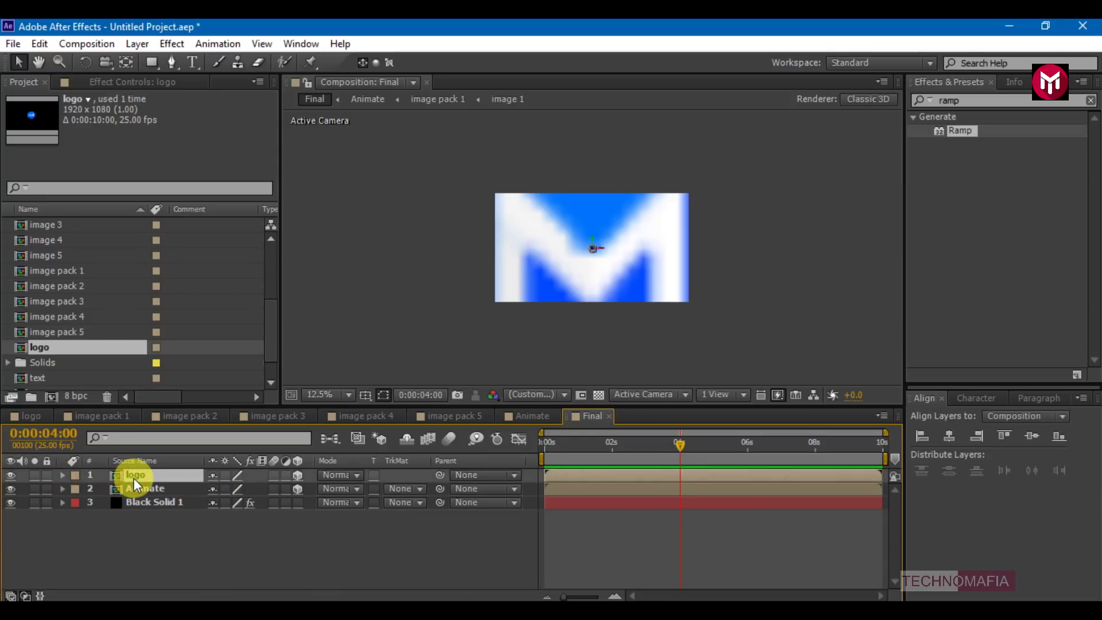
key(ctrl+d)
click(139, 486)
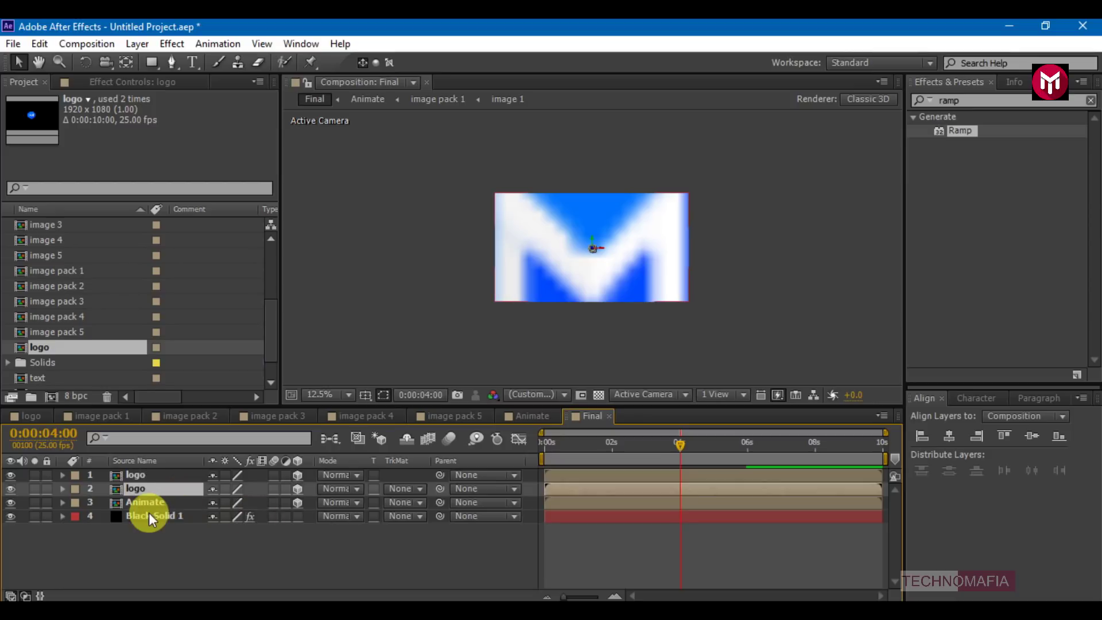
click(139, 503)
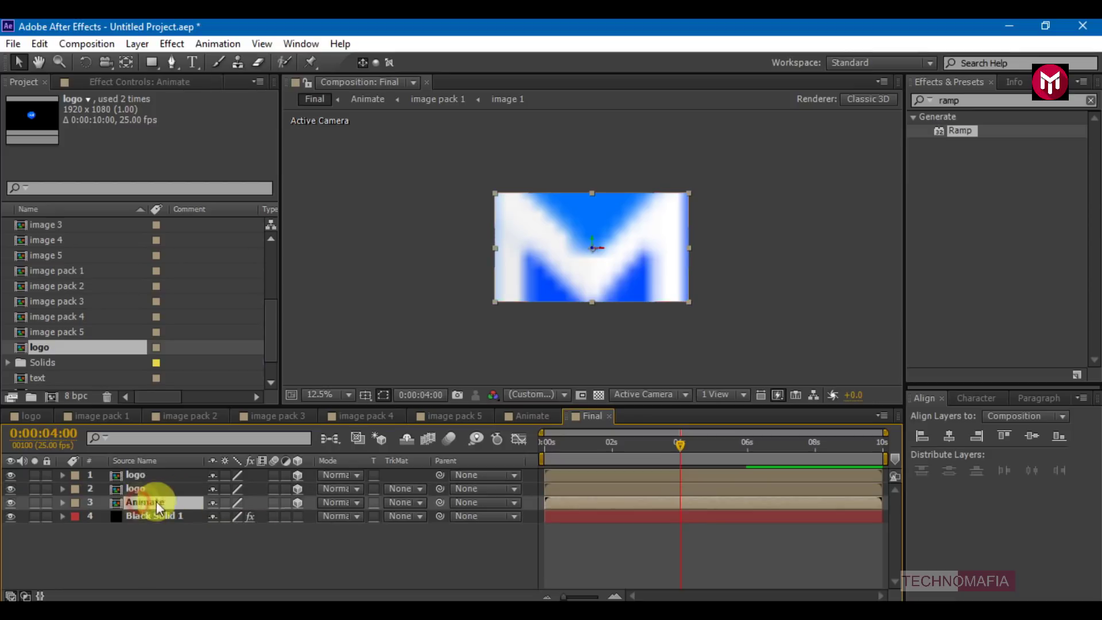
click(393, 502)
click(412, 434)
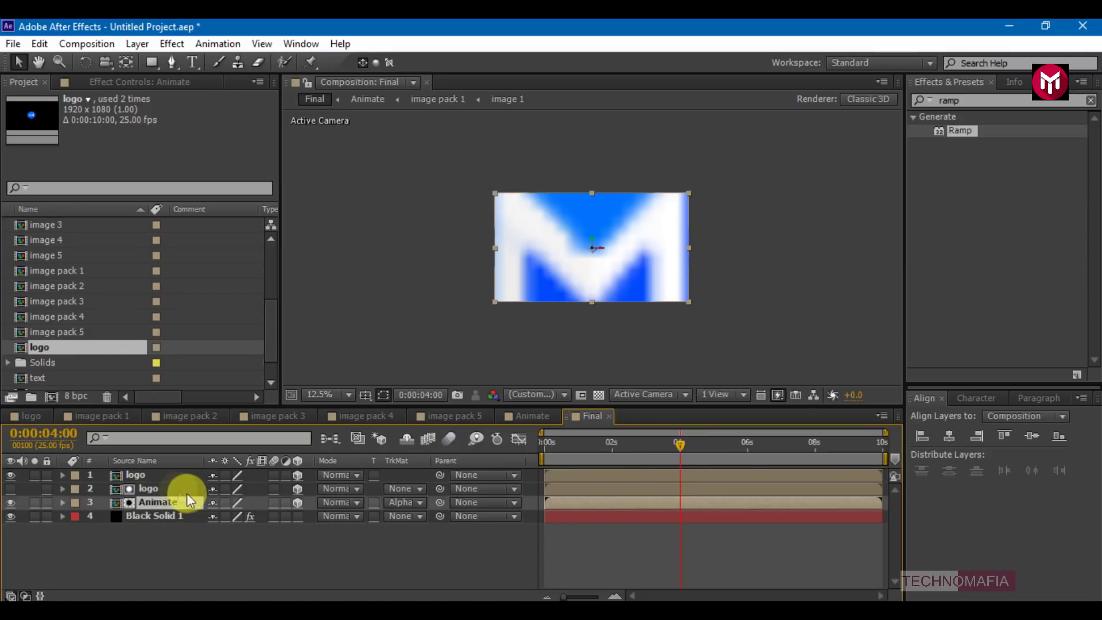
- On the upper logo layer, set the Opacity keyframes to 0% at 0:00:04:13 and 100% at 0:00:06:00
click(147, 476)
key(u)
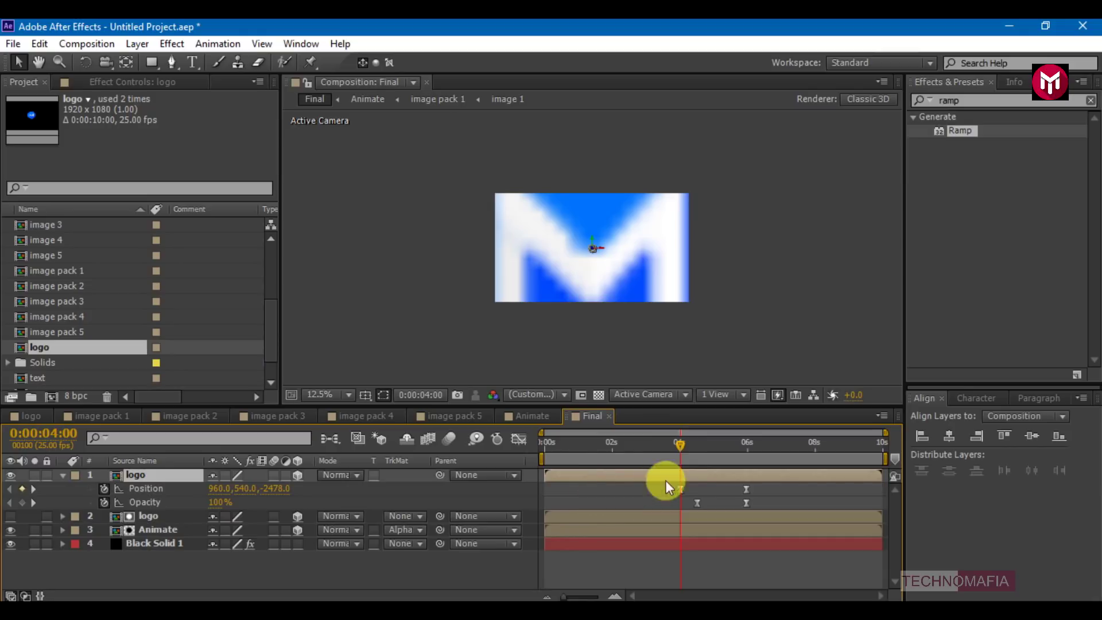
click(698, 446)
drag(698, 445, 695, 443)
click(218, 503)
key(Return)
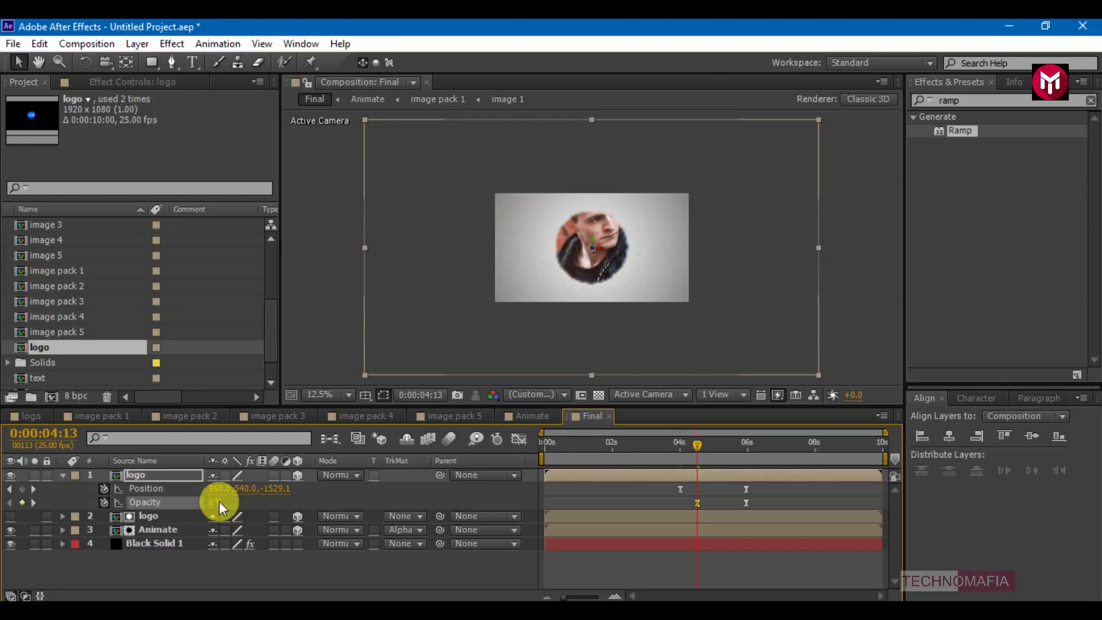
click(746, 445)
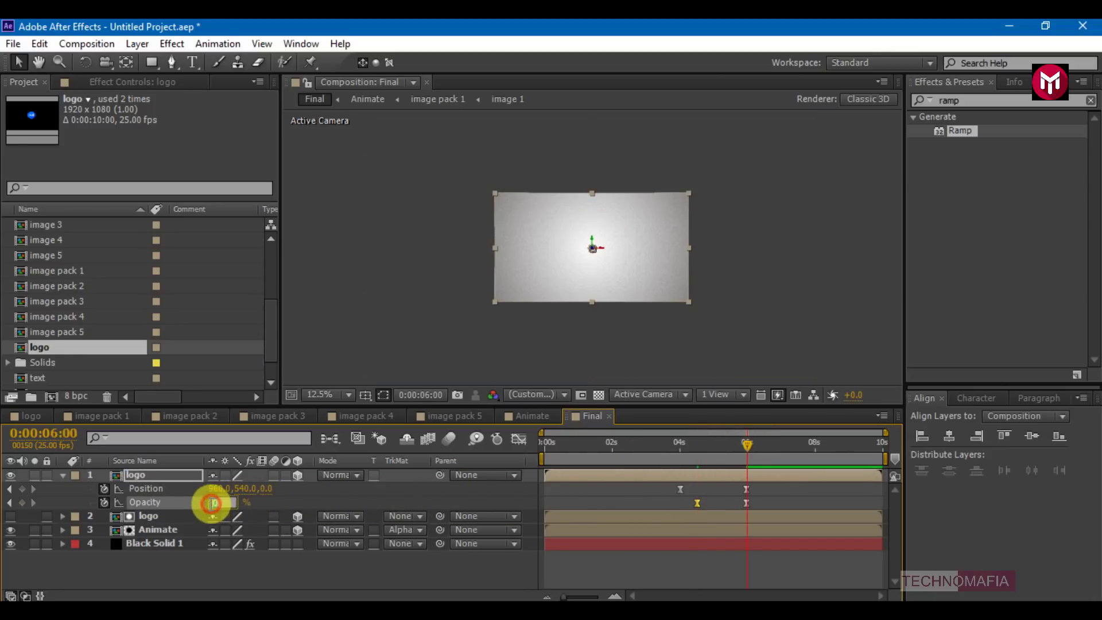
key(Return)
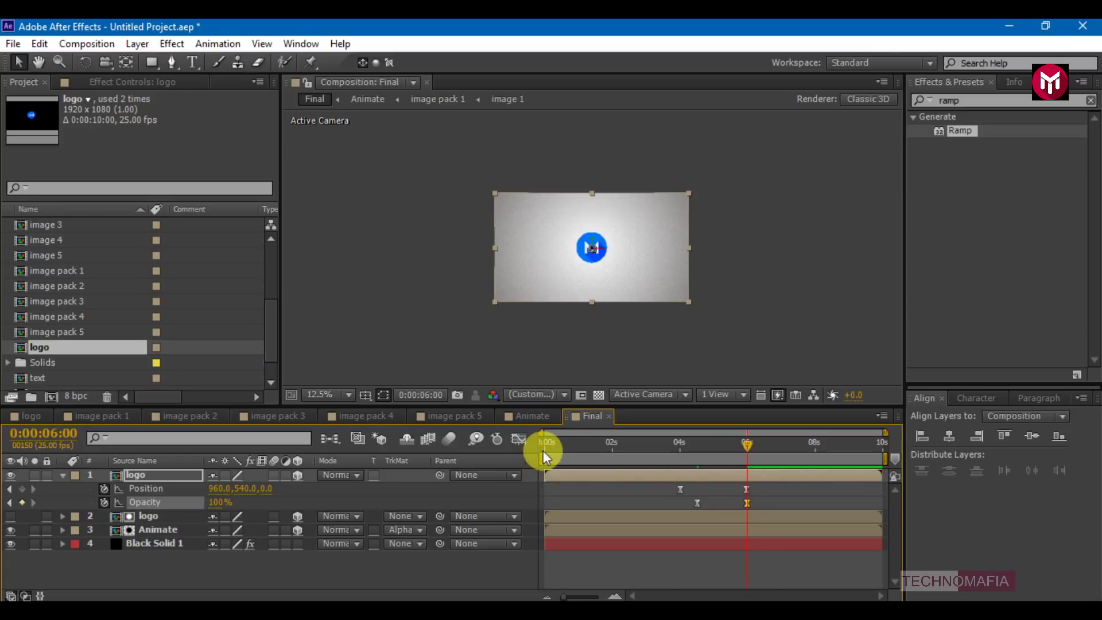
click(61, 476)
- Create a new adjustment layer above all layers in the Final composition
click(125, 535)
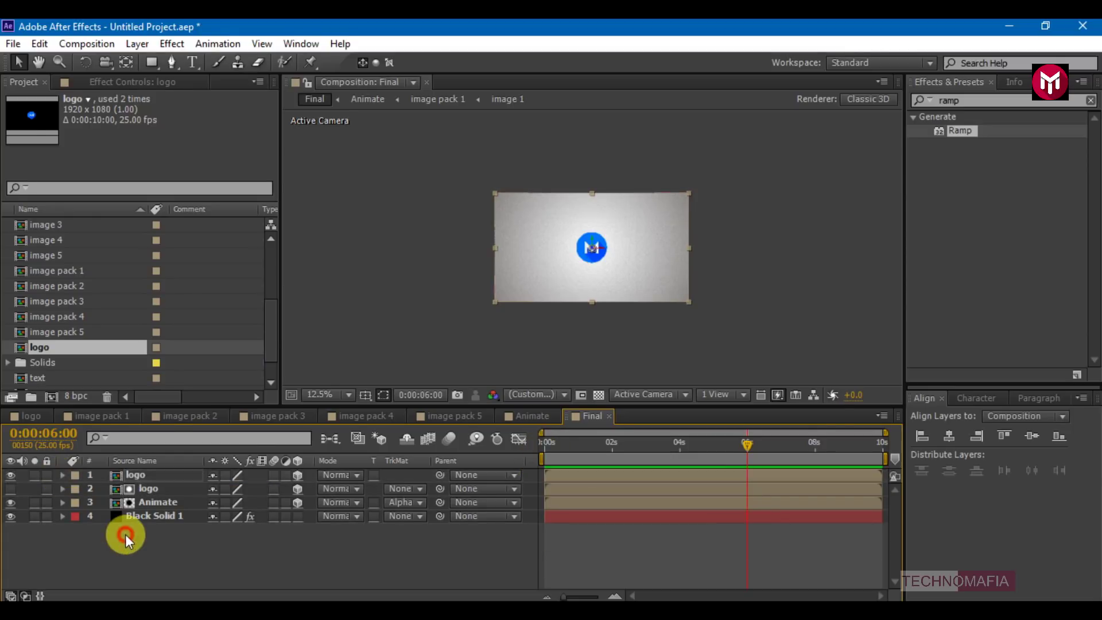
right_click(125, 535)
mouse_move(222, 364)
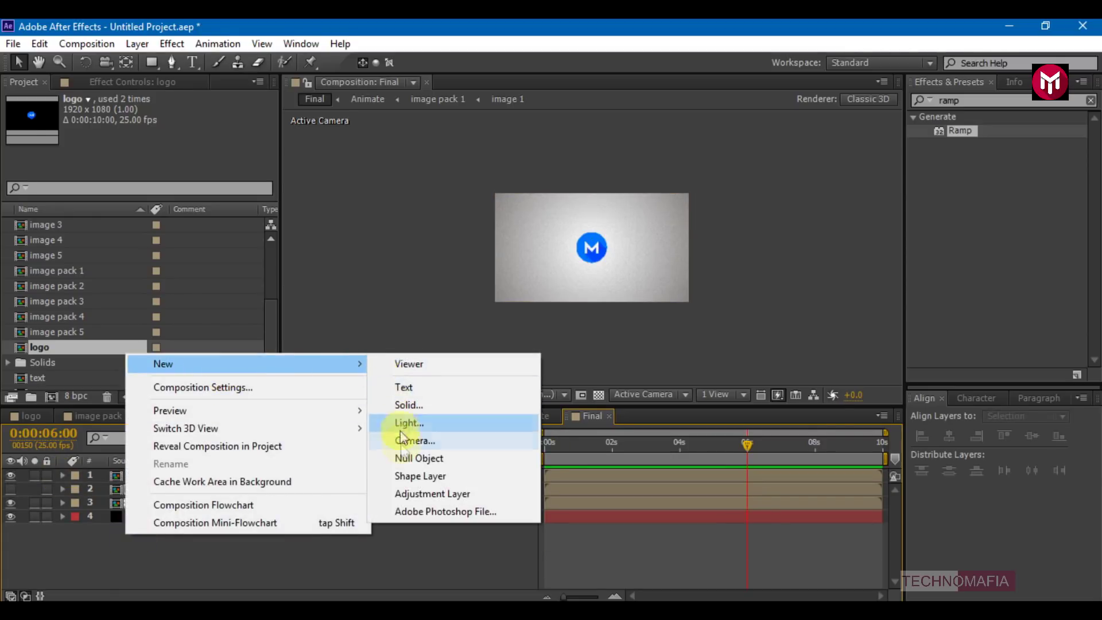
click(401, 488)
- Apply the Vibrance effect to the adjustment layer and set Vibrance to 70
click(957, 102)
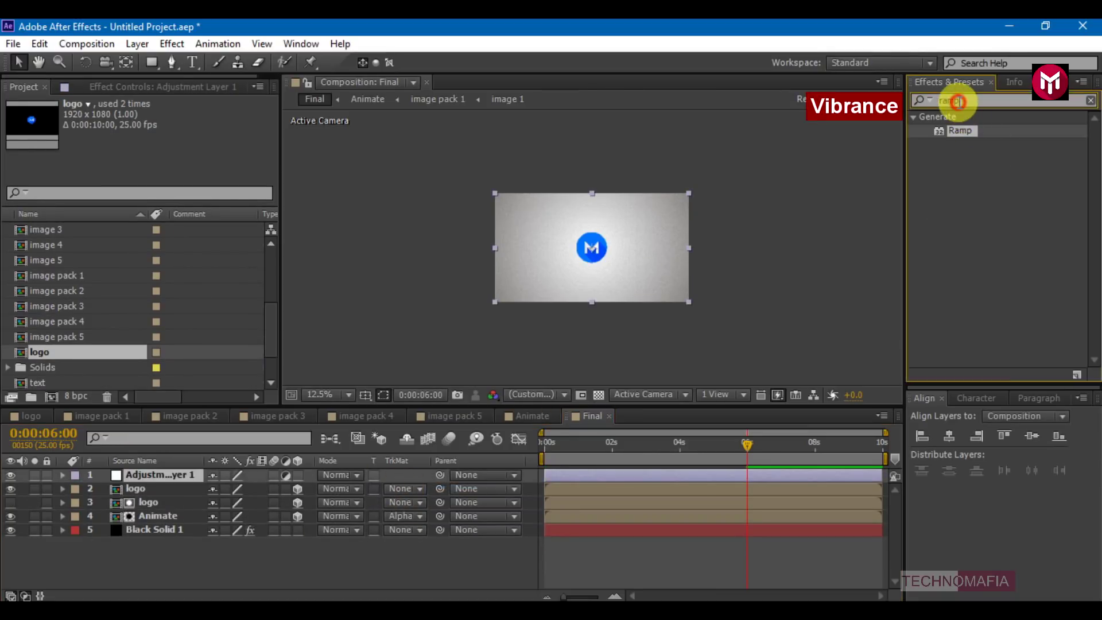
text(vibr)
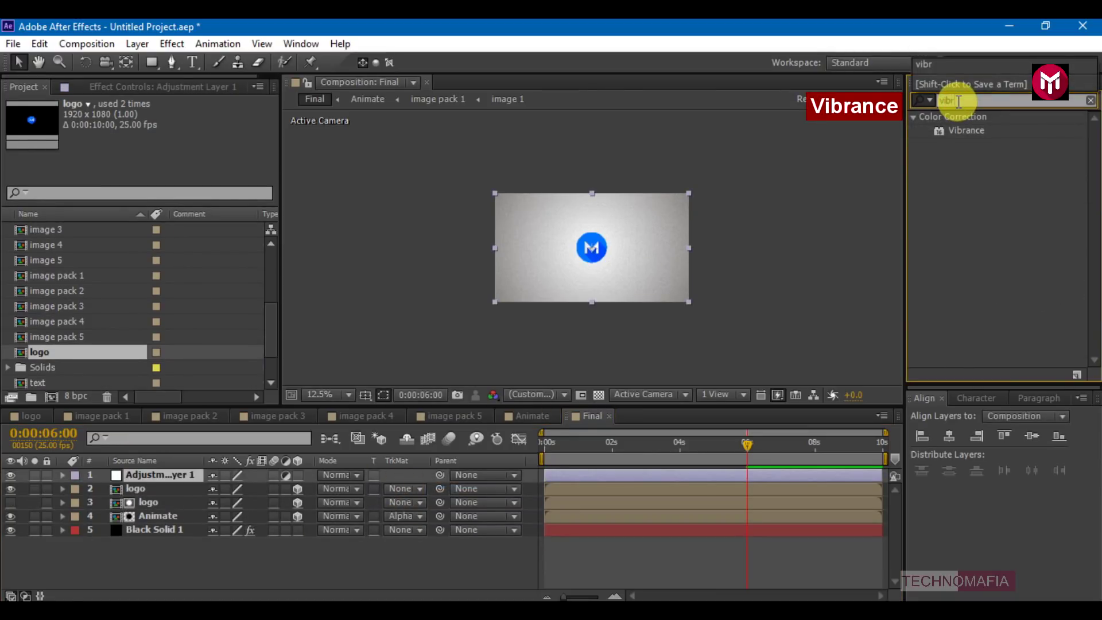
click(959, 132)
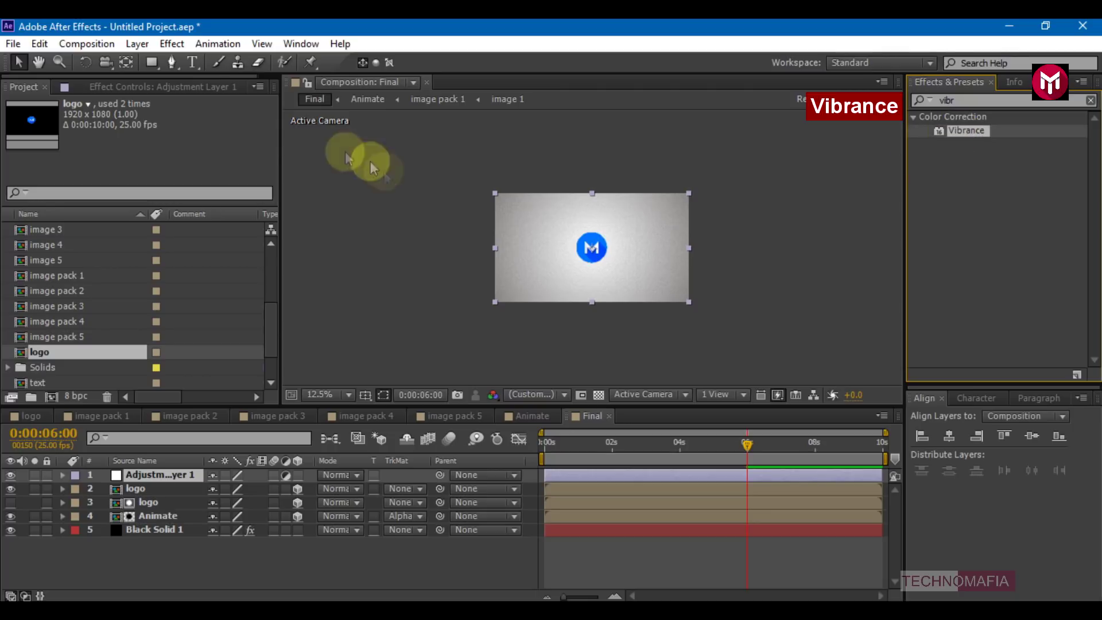
click(195, 89)
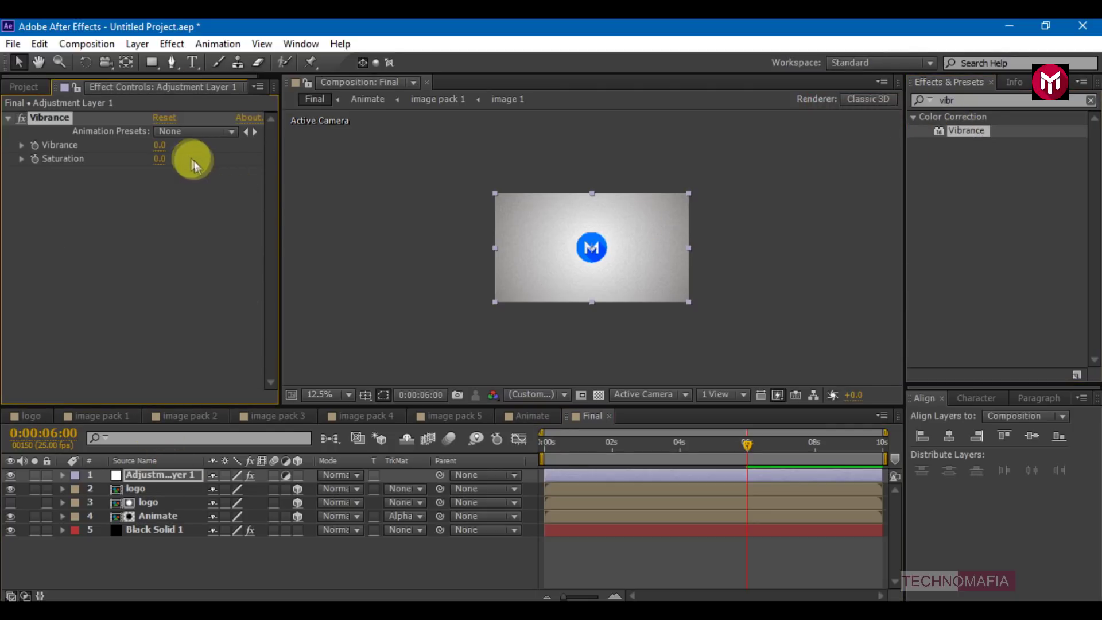
click(164, 145)
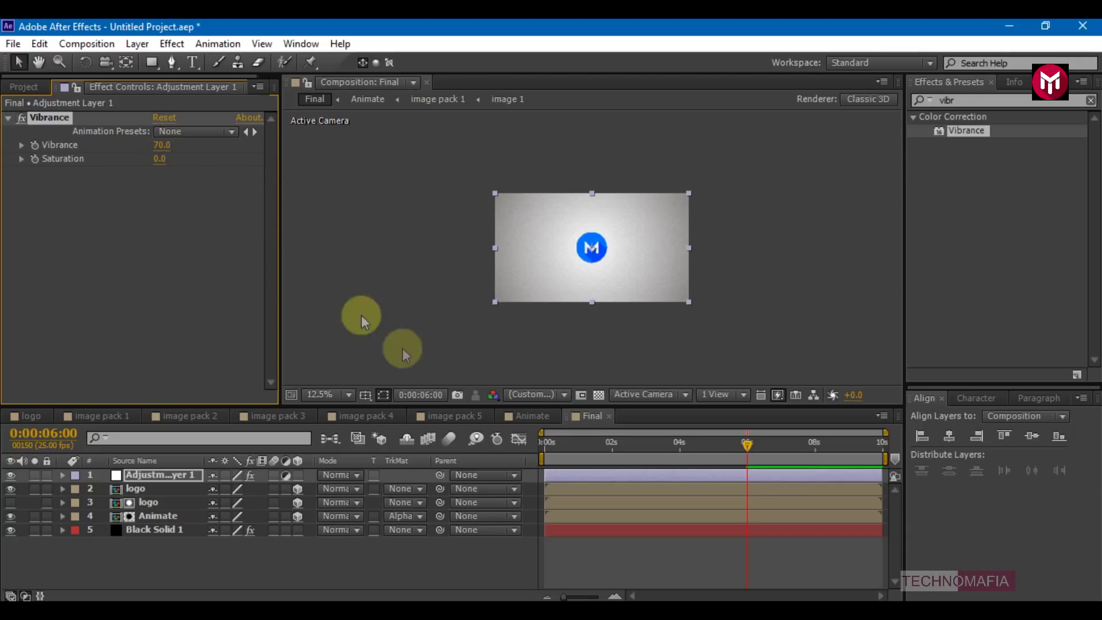
- Preview the frame at 0:00:01:11 and apply the Tint effect to the adjustment layer
click(586, 449)
drag(587, 453, 591, 443)
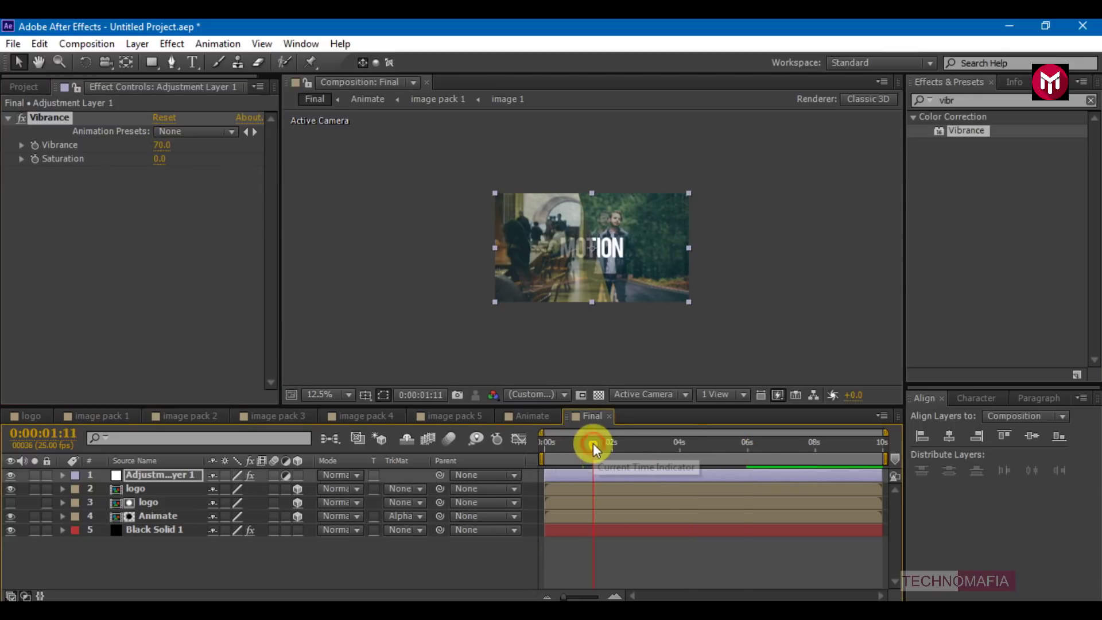
scroll(487, 276, up, 1)
click(962, 104)
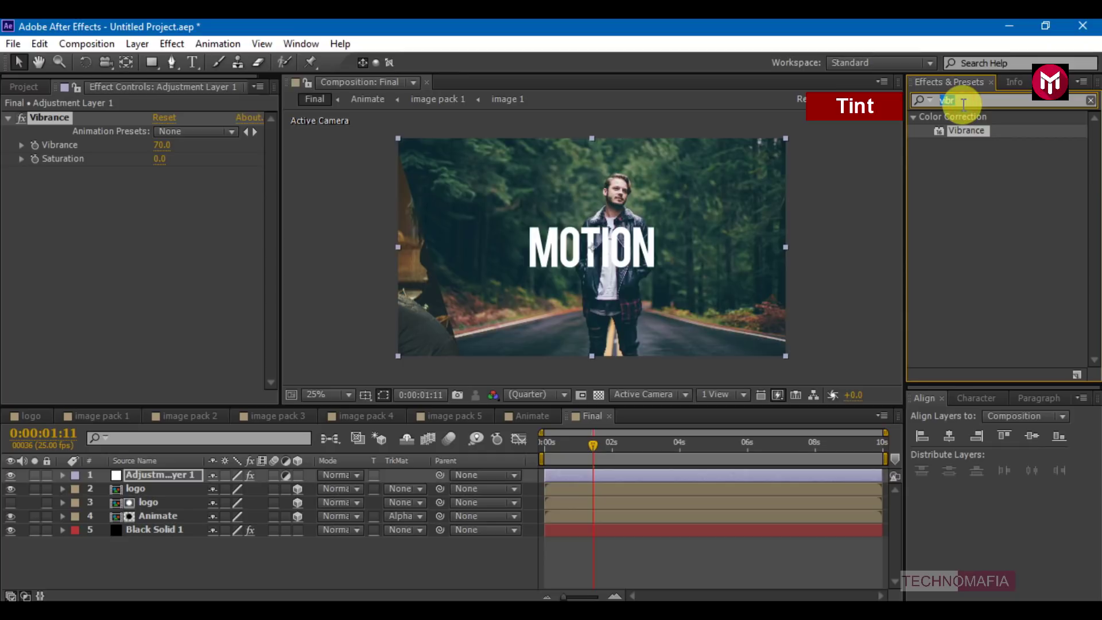
text(tint)
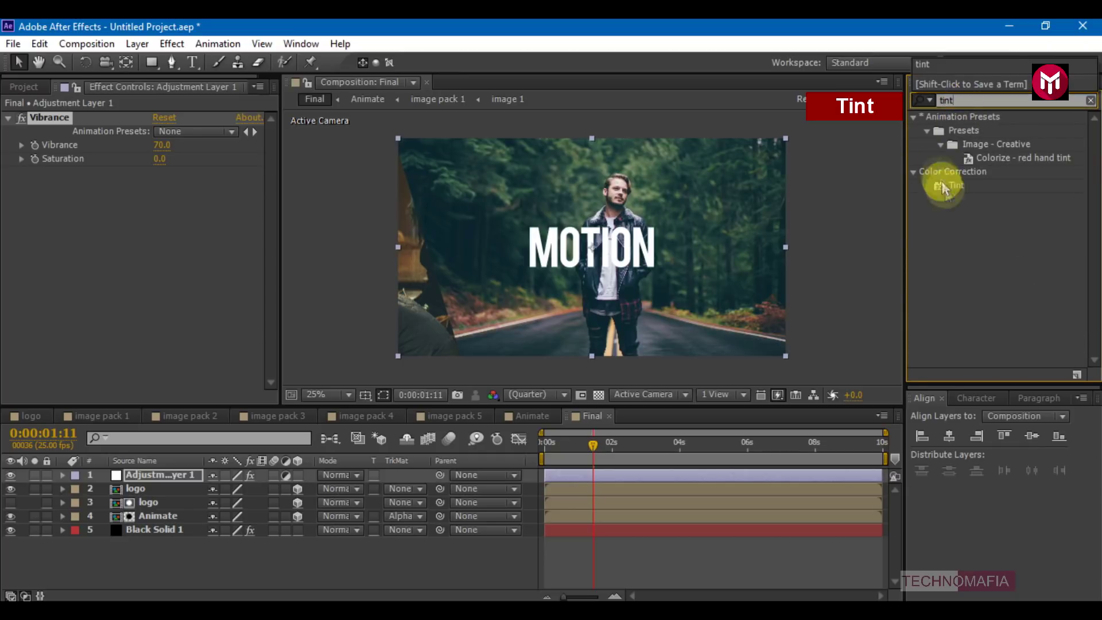
double_click(950, 188)
- Map the Tint effect's black to a dark red and set Amount to Tint to 15%
click(161, 200)
click(806, 280)
key(Return)
click(173, 314)
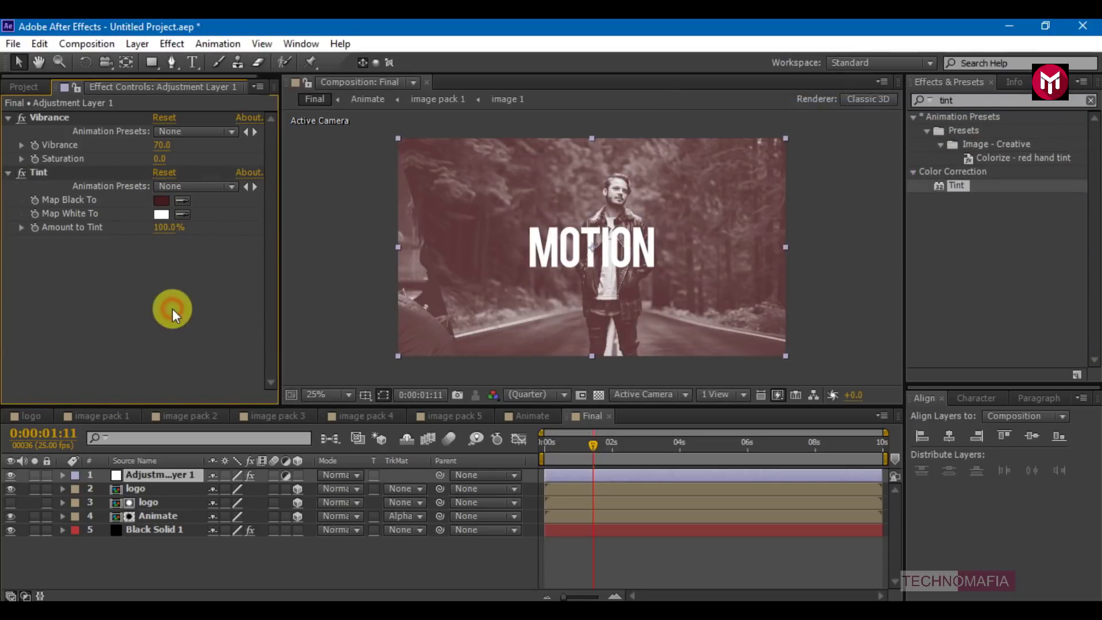
click(166, 227)
text(15)
key(Return)
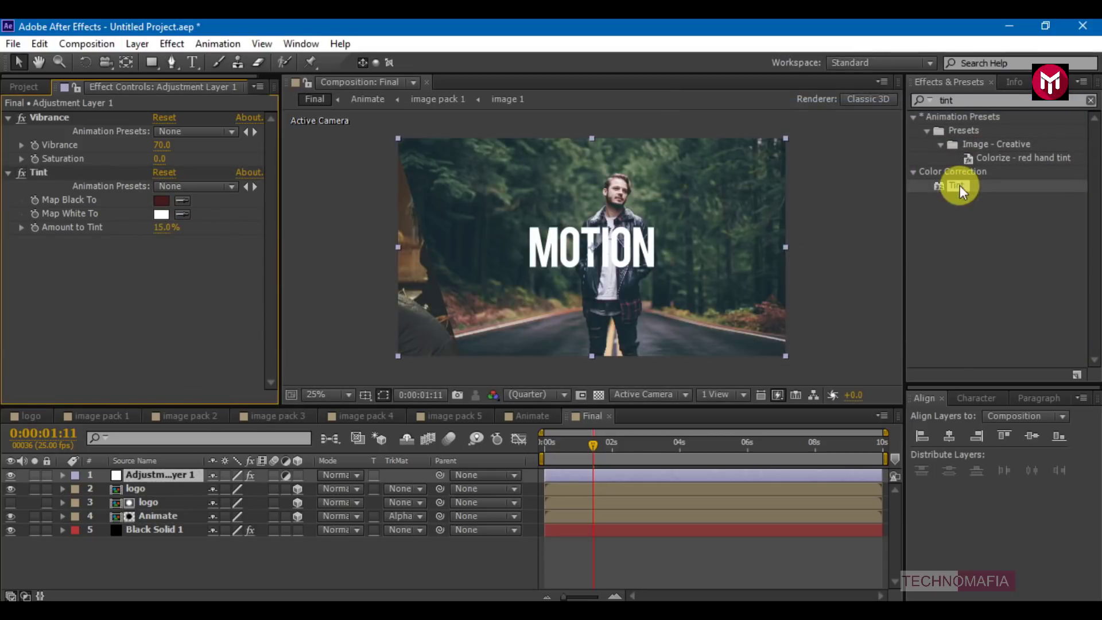
- Add a second Tint effect to the adjustment layer and map its black to the blue 4682B1
drag(957, 187, 175, 272)
click(164, 269)
click(911, 220)
click(810, 192)
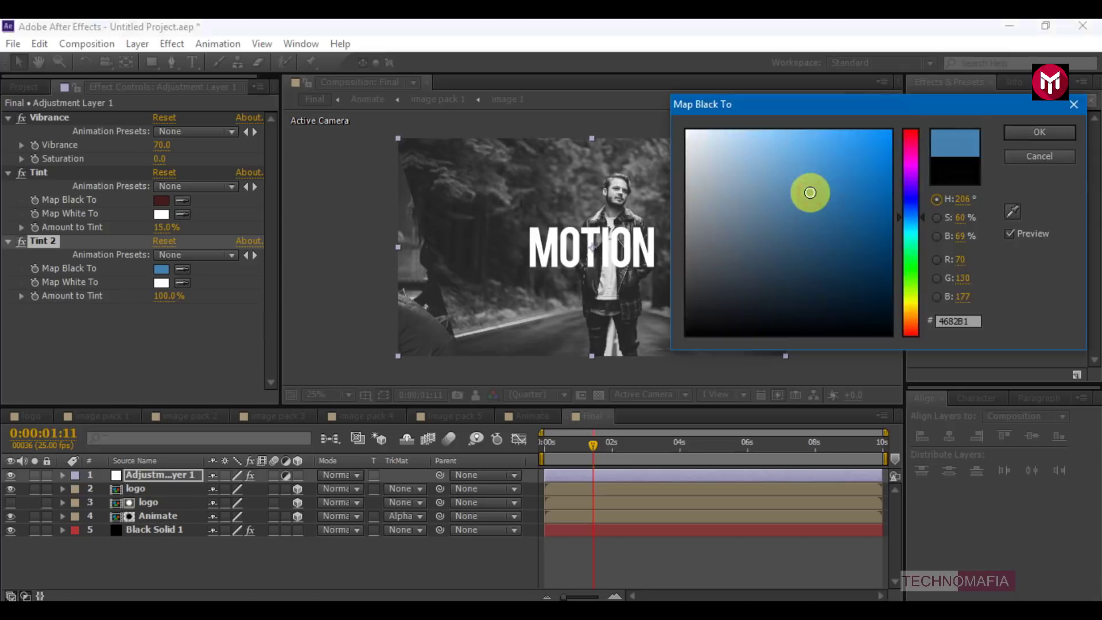
key(Return)
- Map the second Tint's white to a muted green and set its Amount to Tint to 15%
click(158, 284)
drag(911, 262, 910, 285)
drag(795, 250, 796, 239)
key(Return)
click(165, 297)
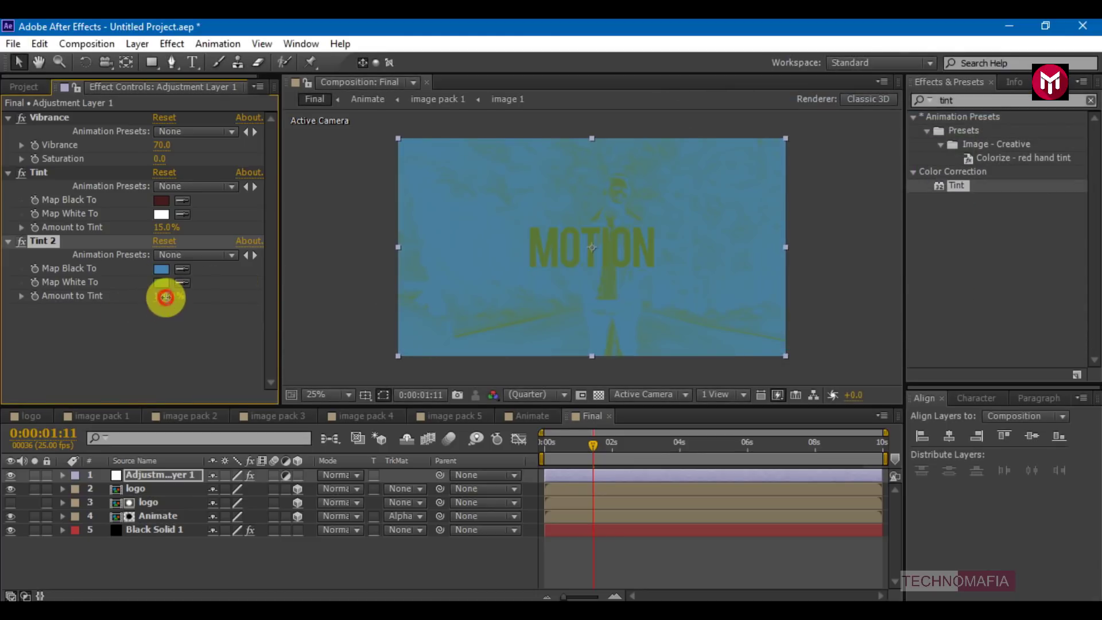
text(15)
key(Return)
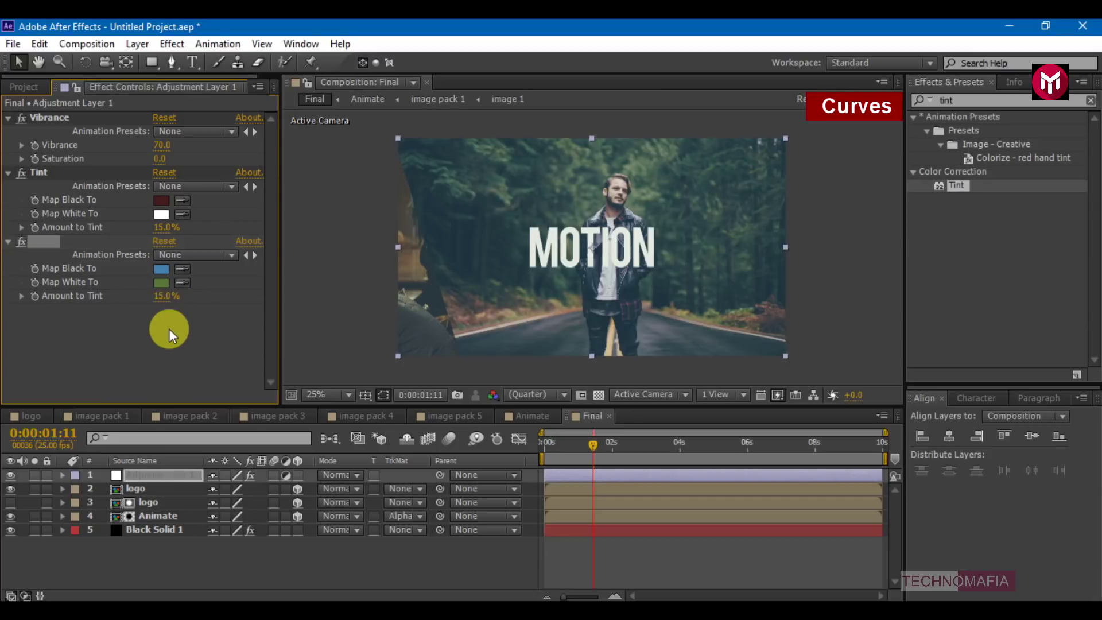
- Apply the Curves effect to the adjustment layer and shape the RGB curve into a slight S with raised highlights and lowered shadows
click(942, 100)
text(curv)
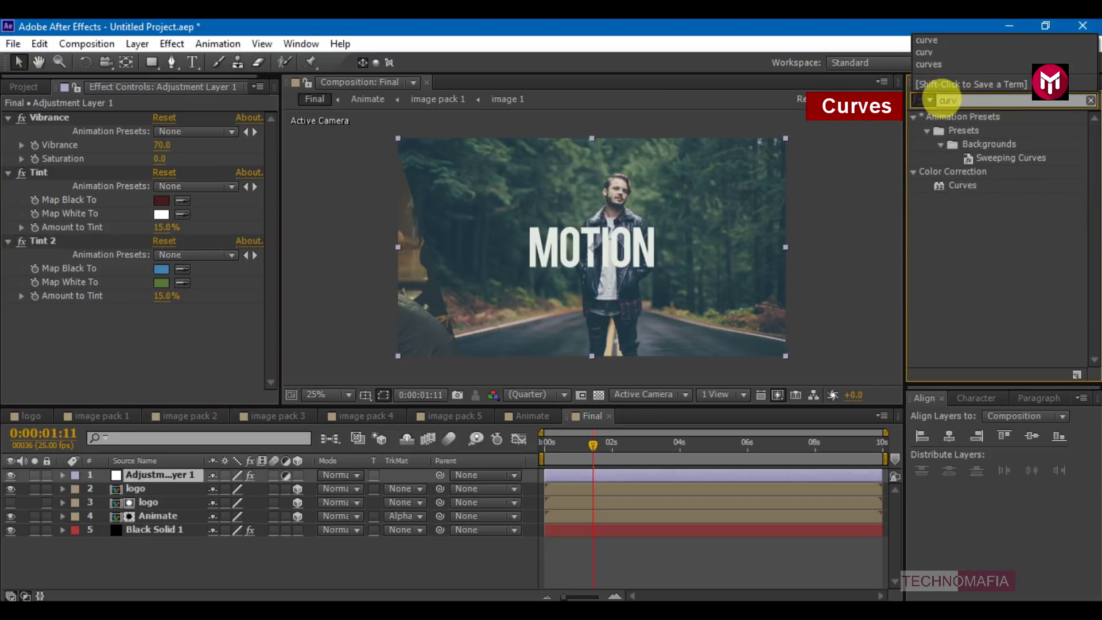
double_click(968, 190)
drag(143, 283, 138, 282)
click(78, 353)
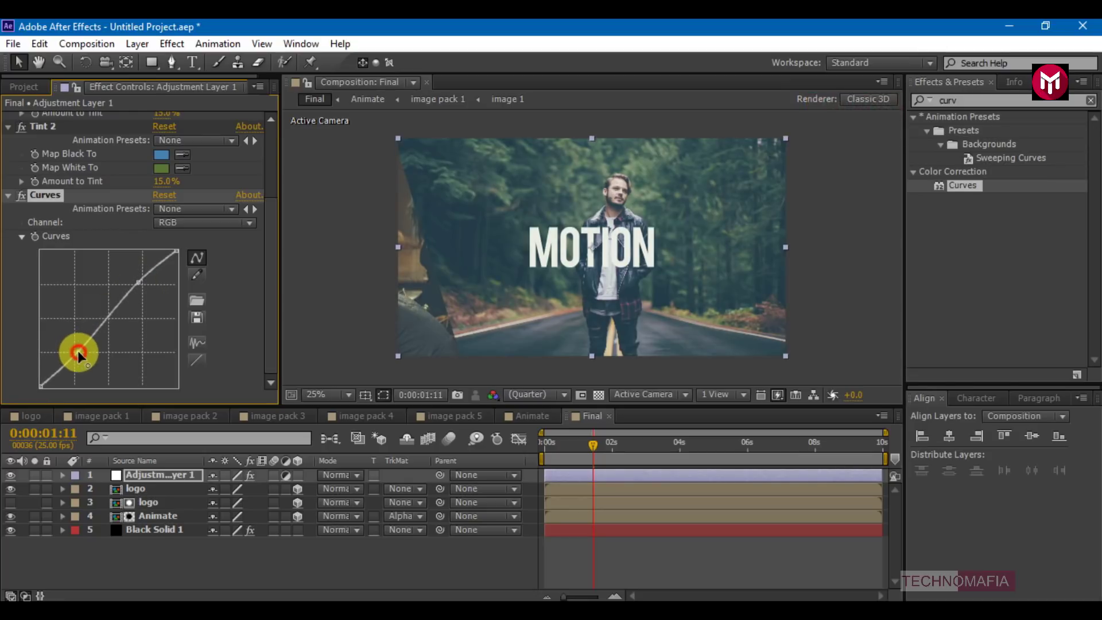
drag(78, 353, 77, 357)
- Apply the Exposure effect to the adjustment layer, switch its Channels to Individual Channels and slightly raise the Blue Offset
click(963, 189)
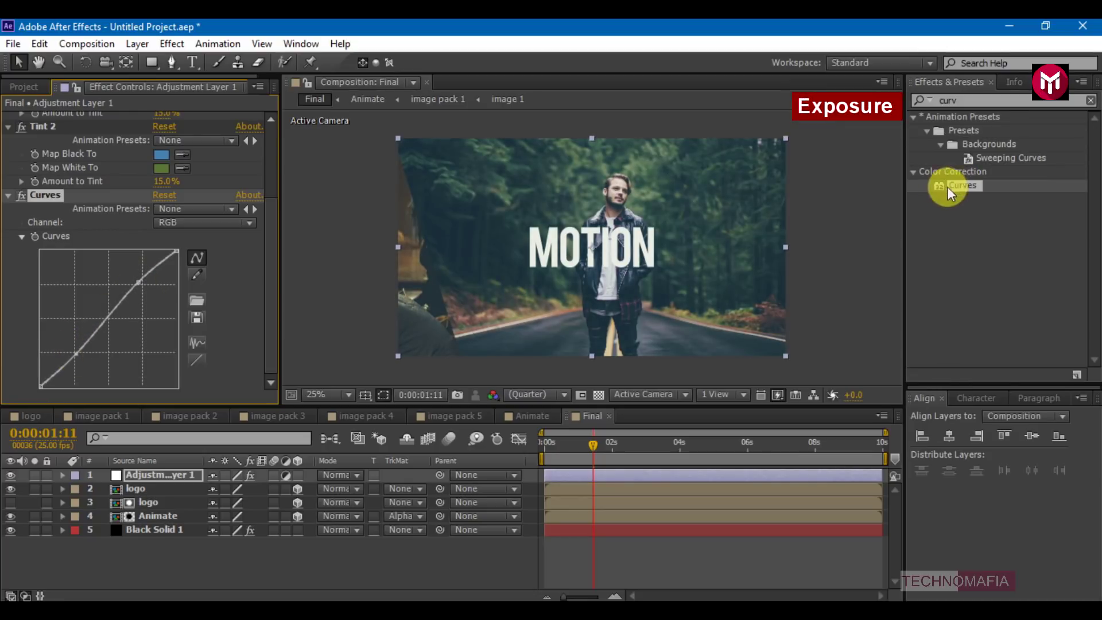
double_click(944, 100)
text(expo)
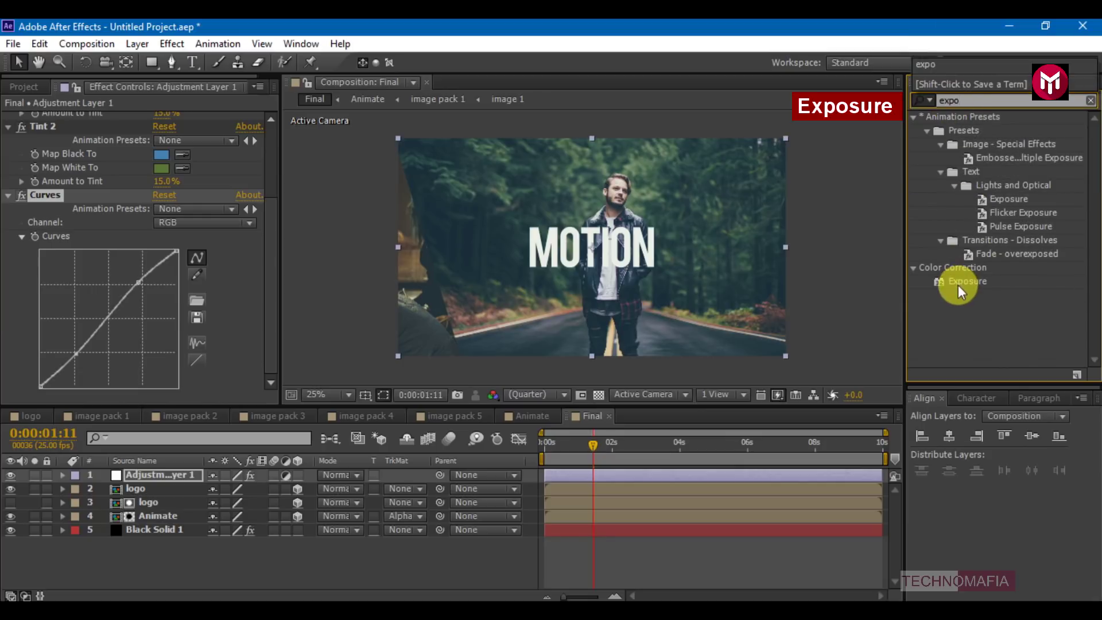
double_click(960, 284)
click(172, 286)
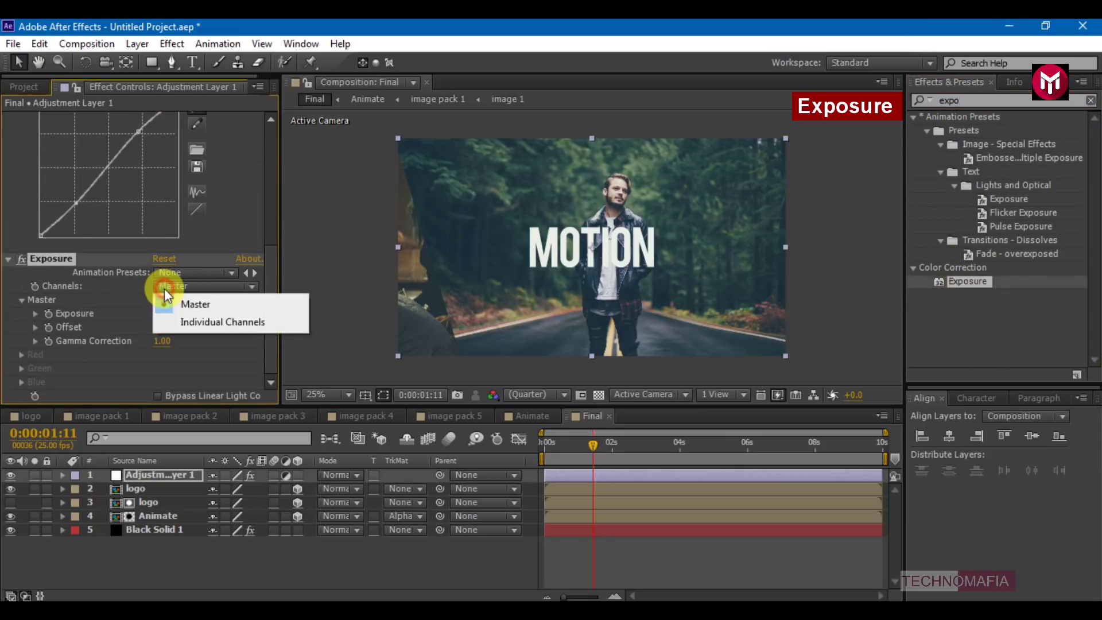
click(198, 322)
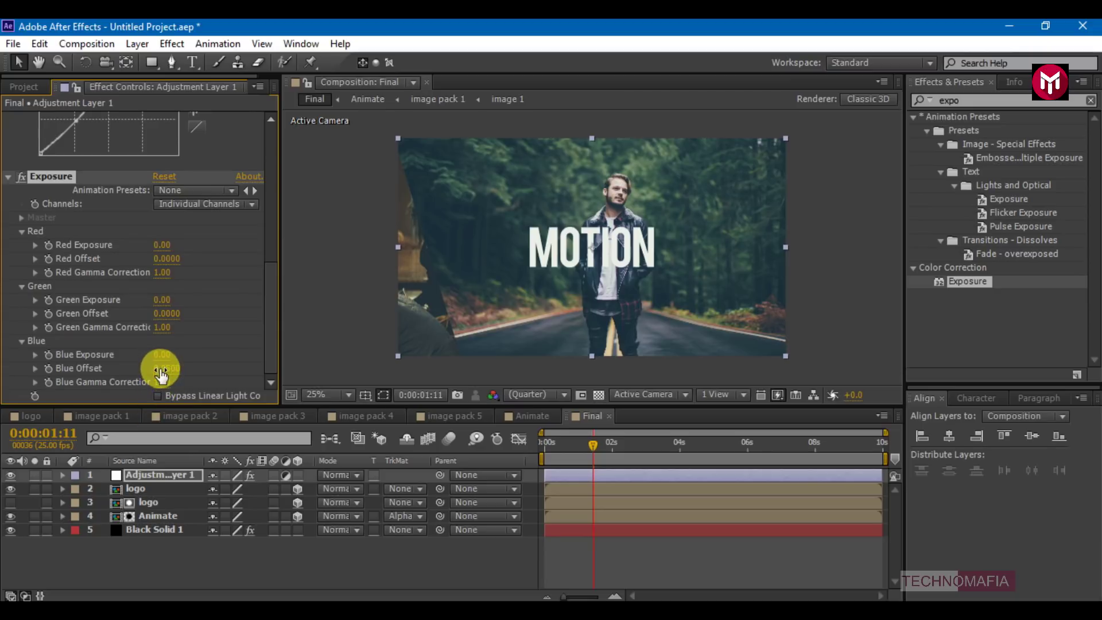
scroll(163, 398, up, 4)
- Create a black solid above all other layers in the Final composition
click(143, 551)
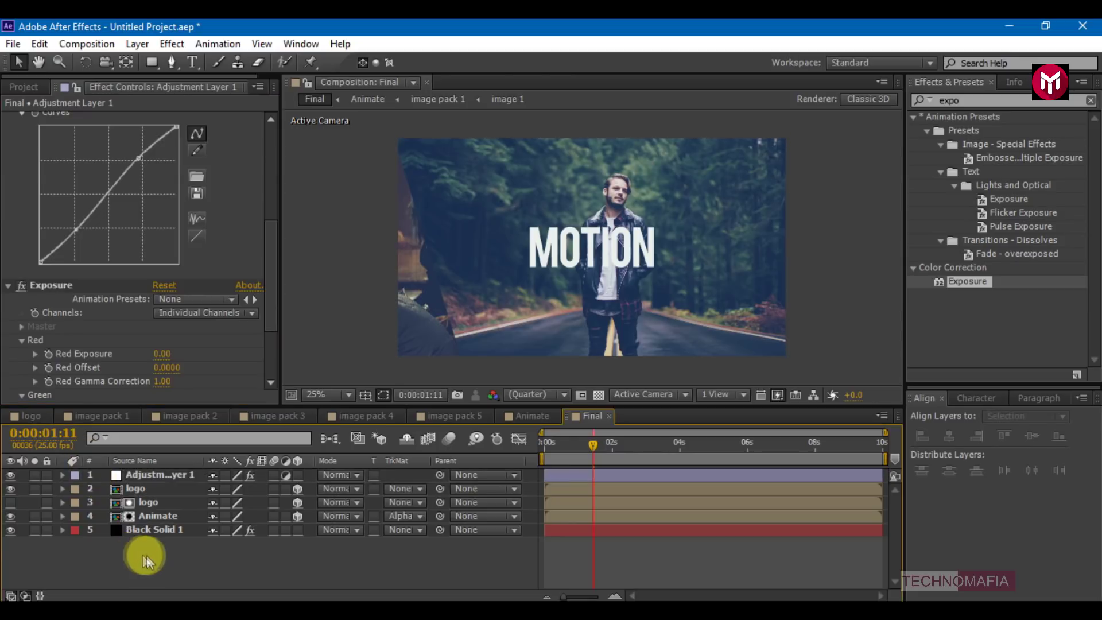
right_click(146, 556)
mouse_move(226, 387)
click(418, 430)
key(Return)
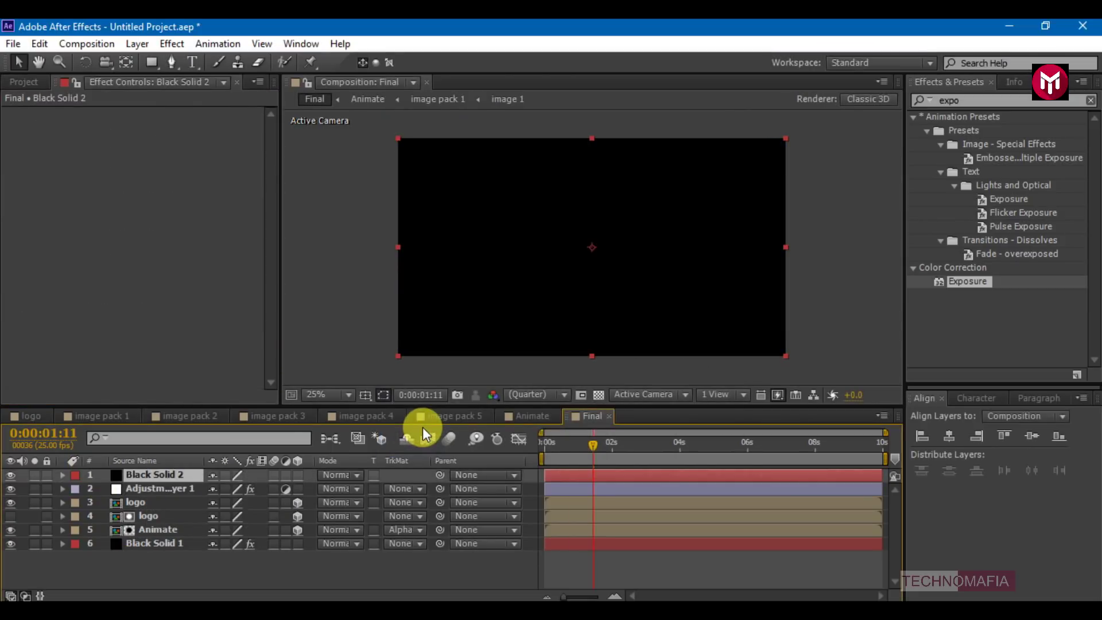
- Show the Title/Action Safe guides and draw a full-width rectangular mask on the new black solid, matching the outer guide's height
click(147, 64)
click(365, 395)
click(414, 413)
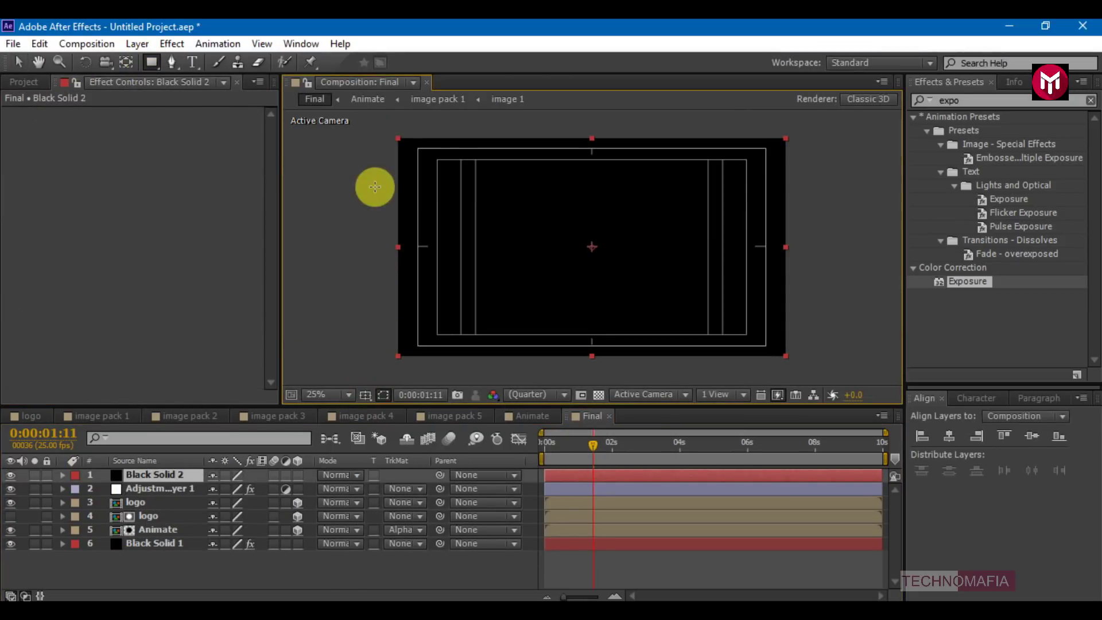
drag(371, 152, 789, 344)
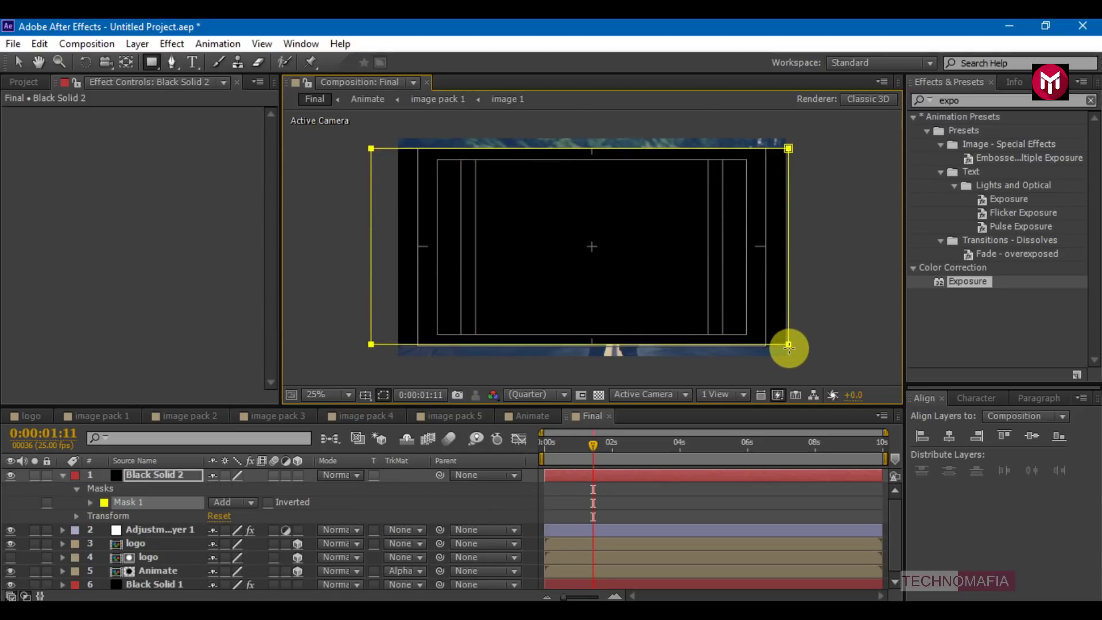
- Set the solid's mask mode to Subtract to leave black letterbox bars, and hide the Title/Action Safe guides
click(229, 504)
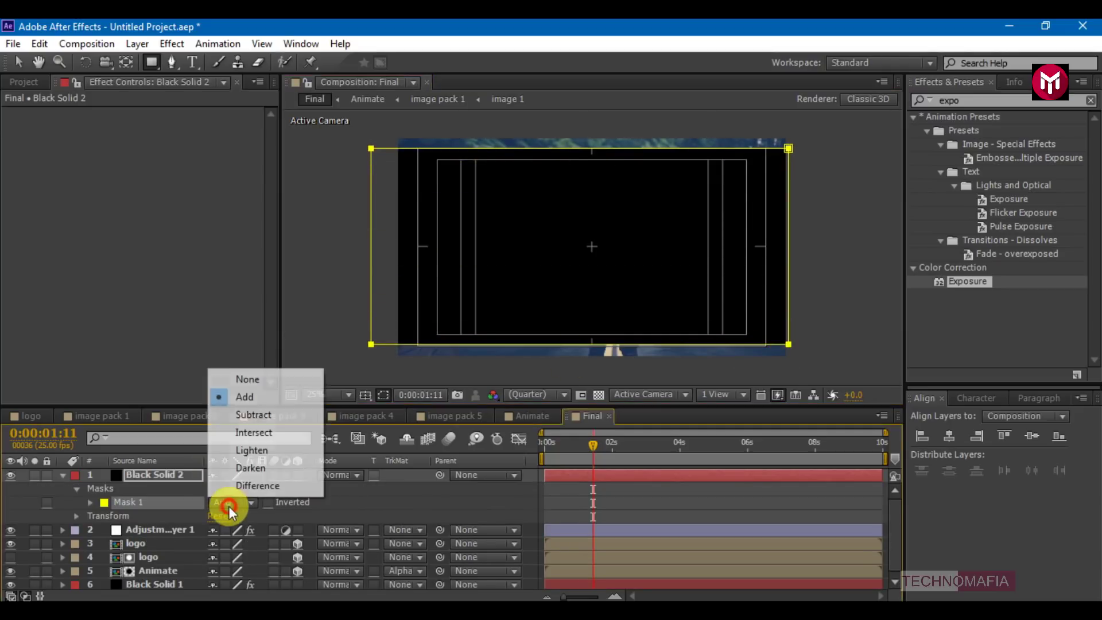
click(254, 416)
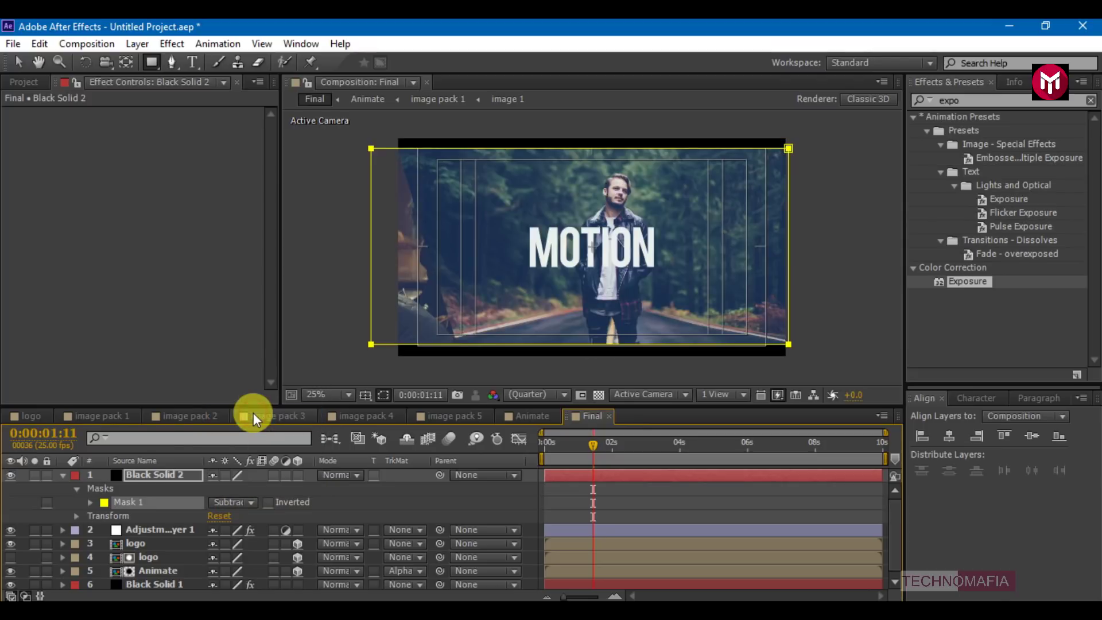
click(64, 473)
click(113, 570)
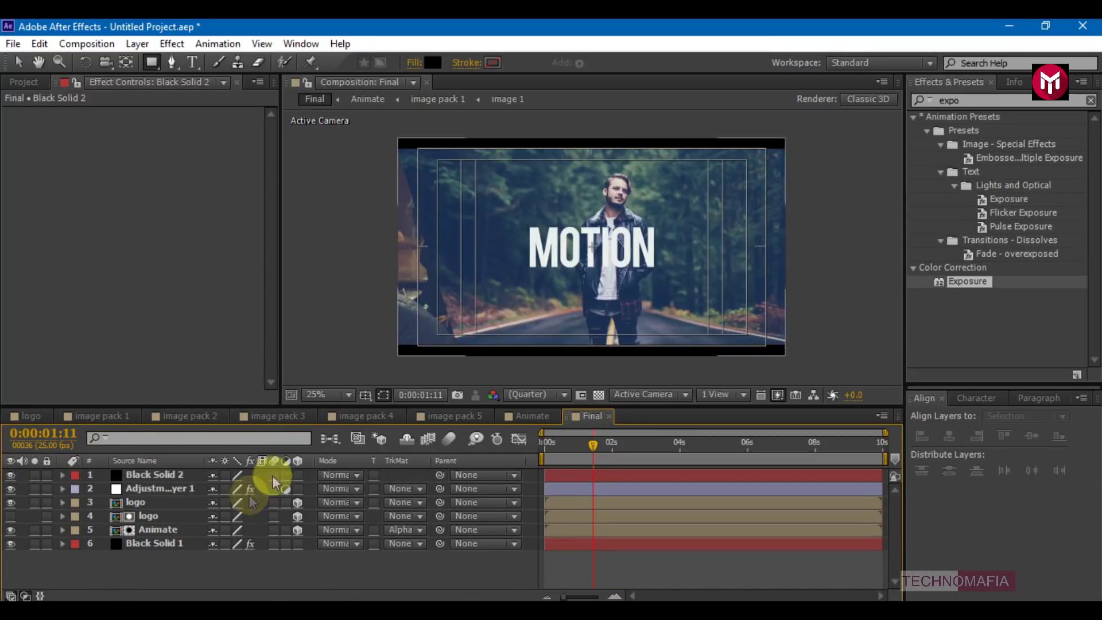
click(365, 394)
click(430, 413)
key(v)
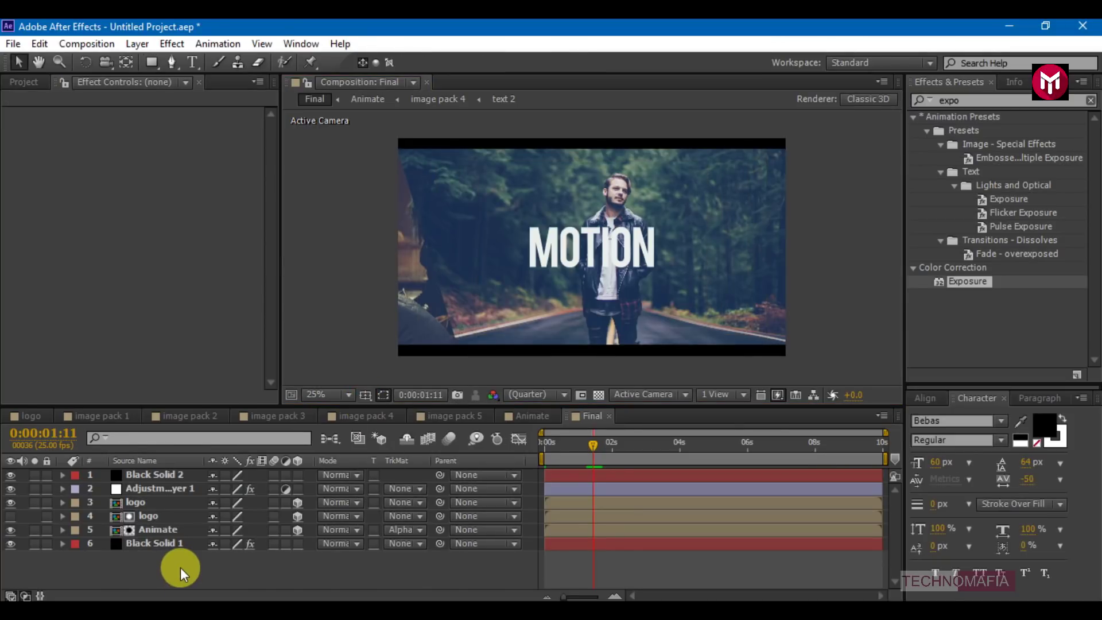
right_click(177, 564)
mouse_move(363, 393)
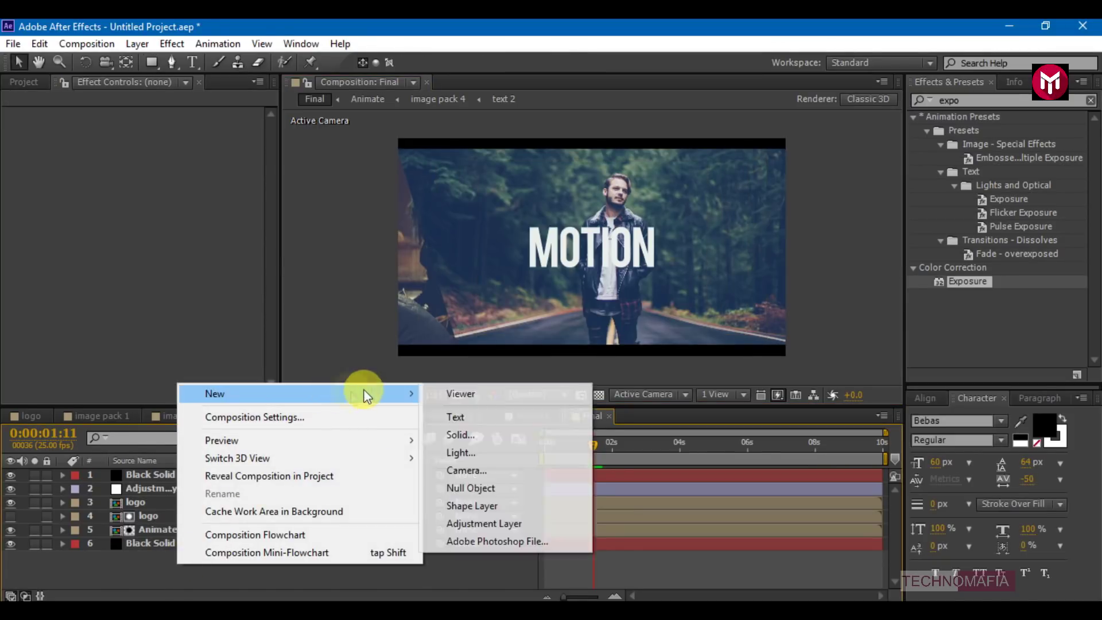
click(449, 422)
text(WWW)
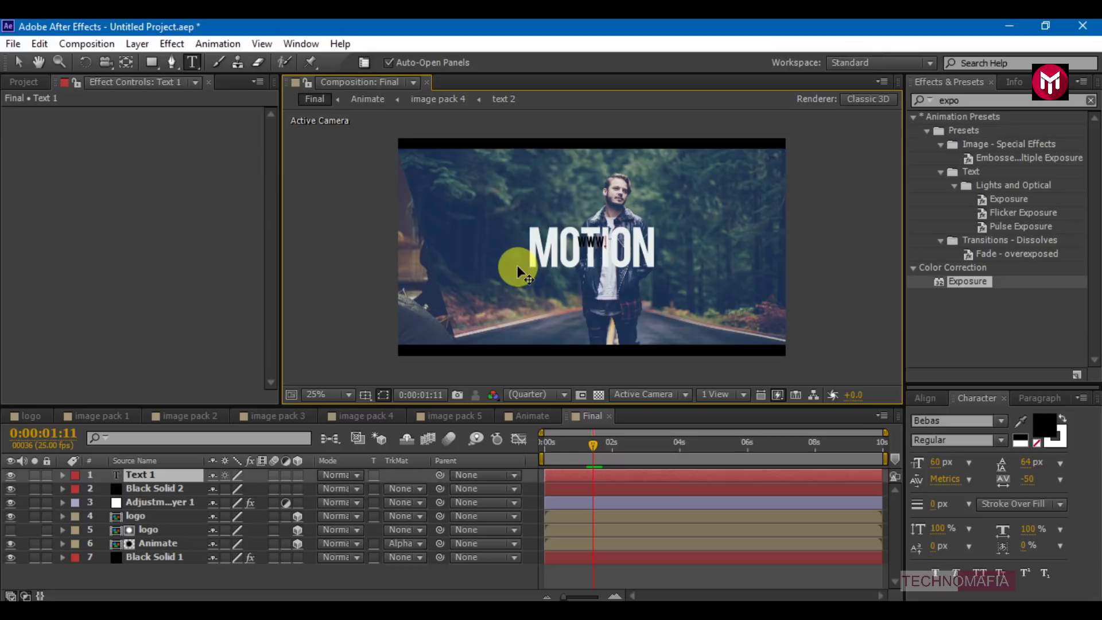
text(.TECHNOmafia.in)
click(18, 62)
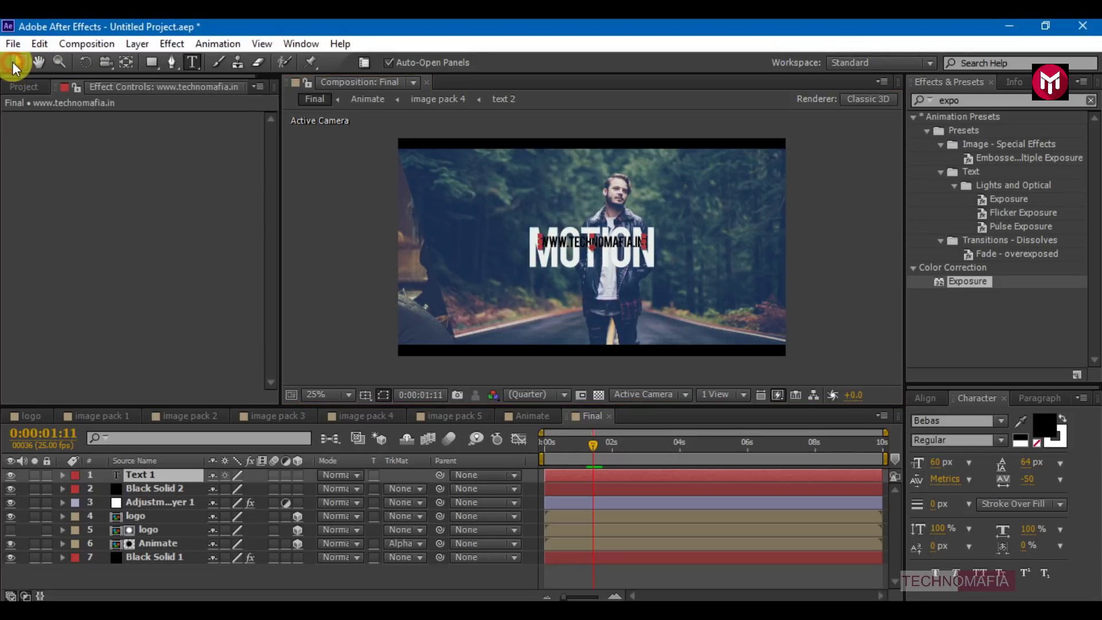
- Set the web address text's fill color to white, FFFFFF
click(1043, 425)
drag(782, 275, 670, 112)
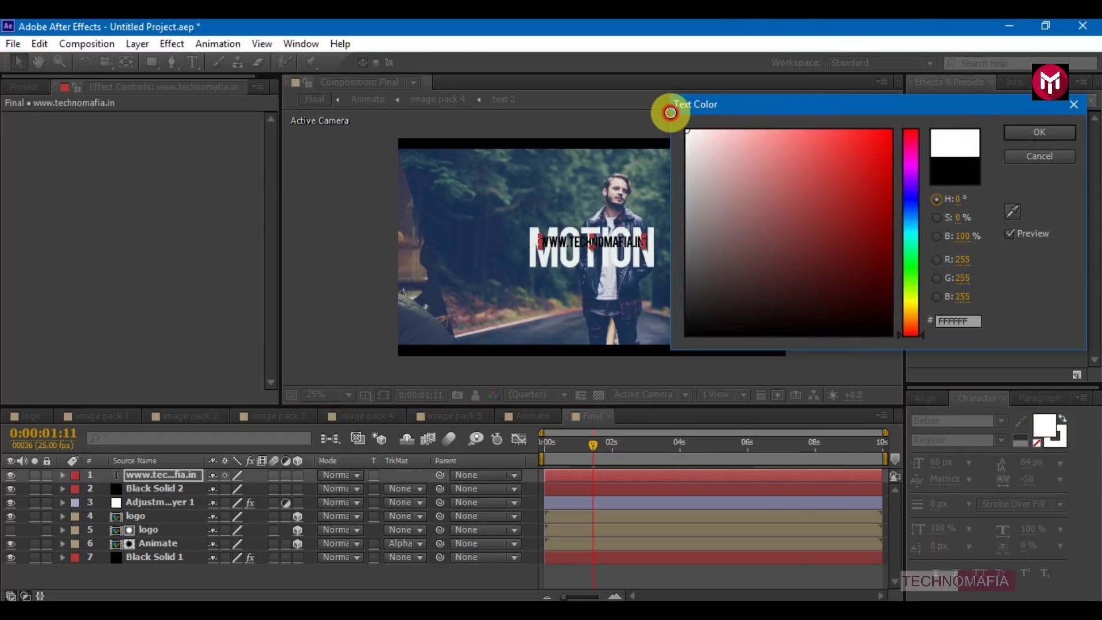
key(Return)
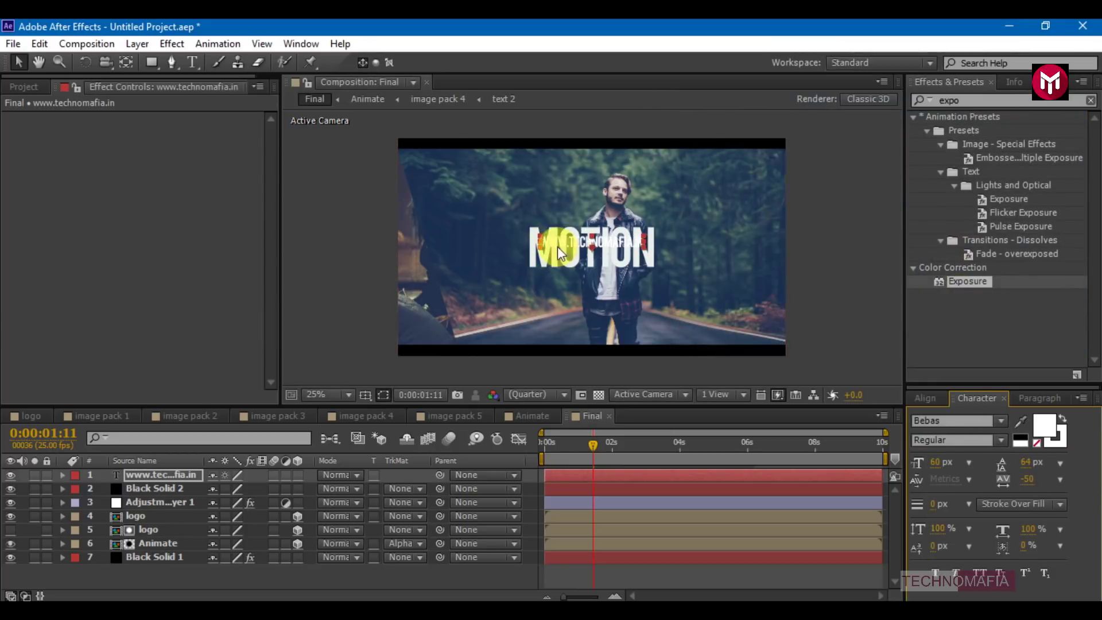
- Center the web address text in the composition and move it down to just below the logo at 0:00:05:11
click(925, 399)
click(1031, 436)
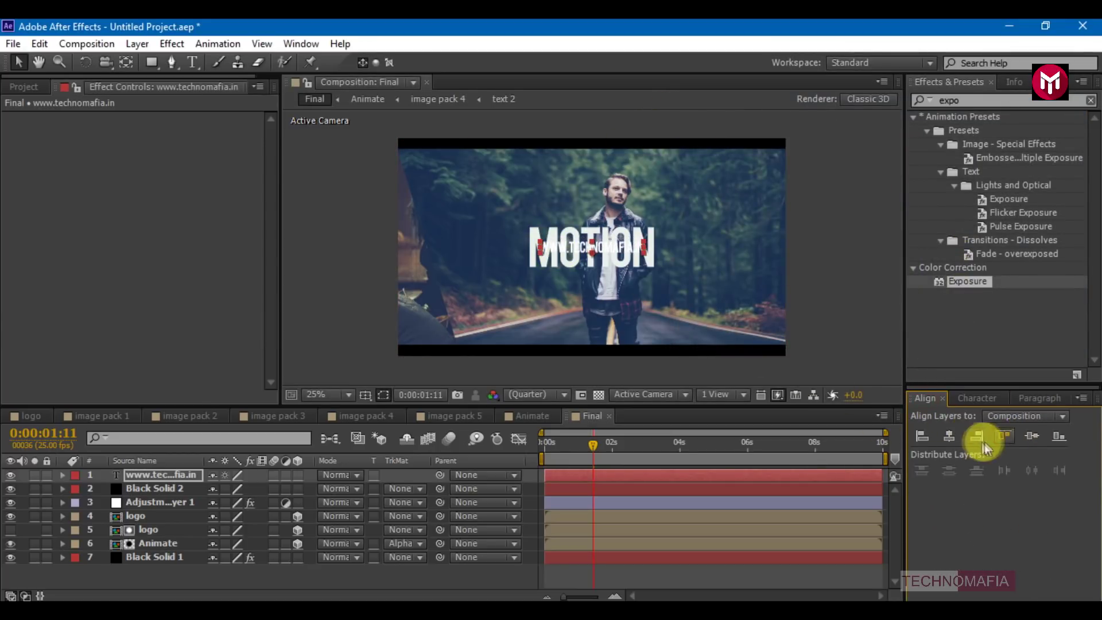
click(949, 436)
click(134, 473)
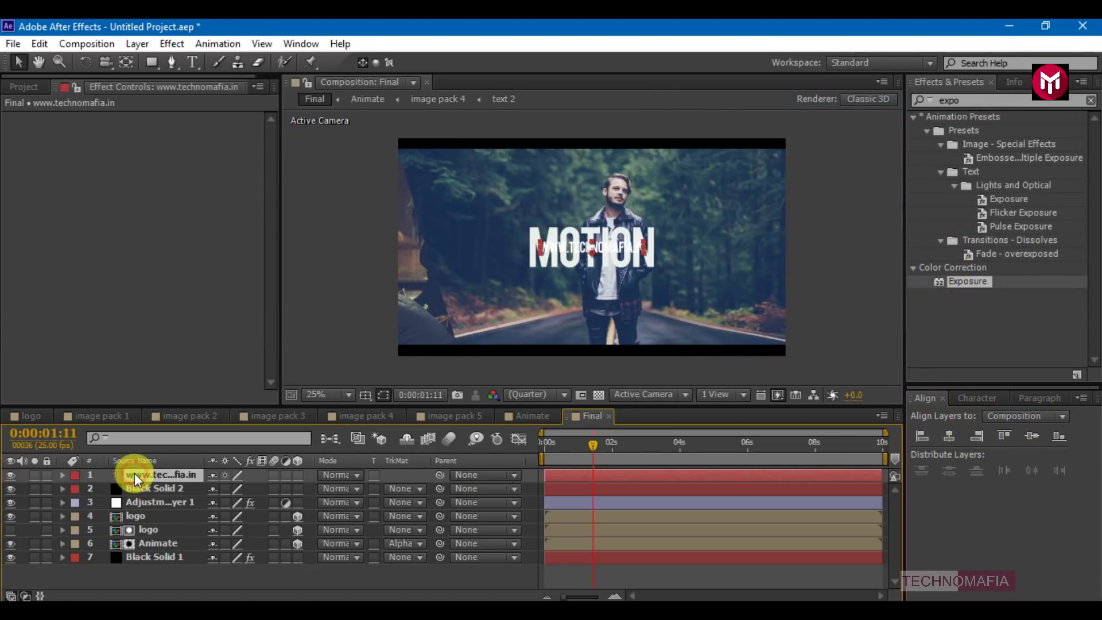
drag(682, 451, 728, 446)
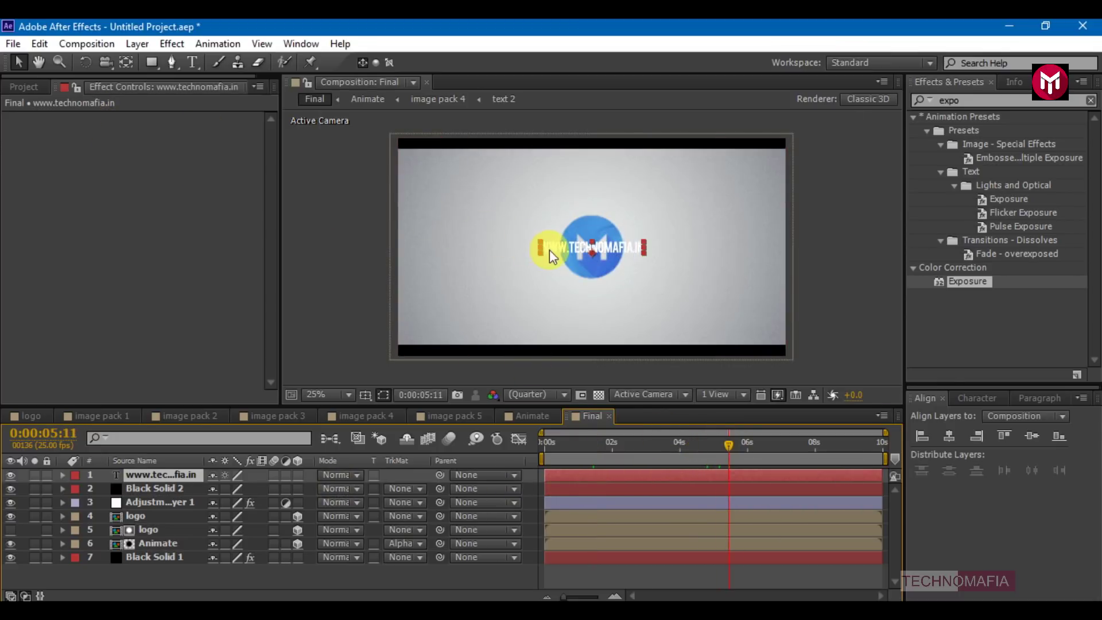
drag(556, 253, 557, 285)
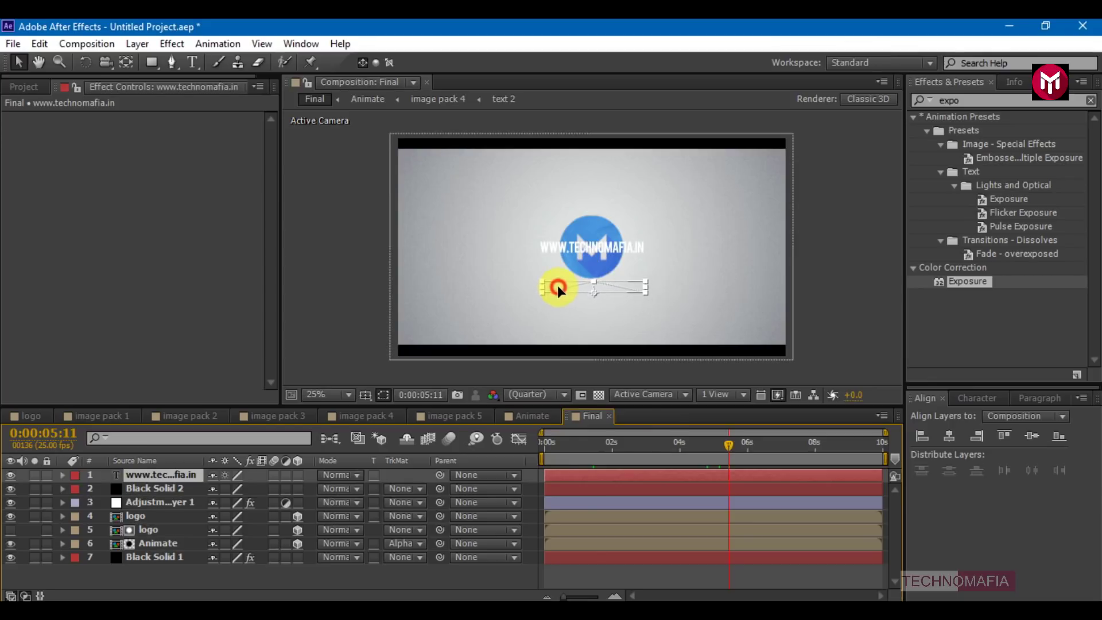
- Fill the text with the blue 4994DD sampled from the logo and nudge it slightly lower beneath the logo
click(958, 400)
click(1044, 424)
click(1013, 212)
click(588, 230)
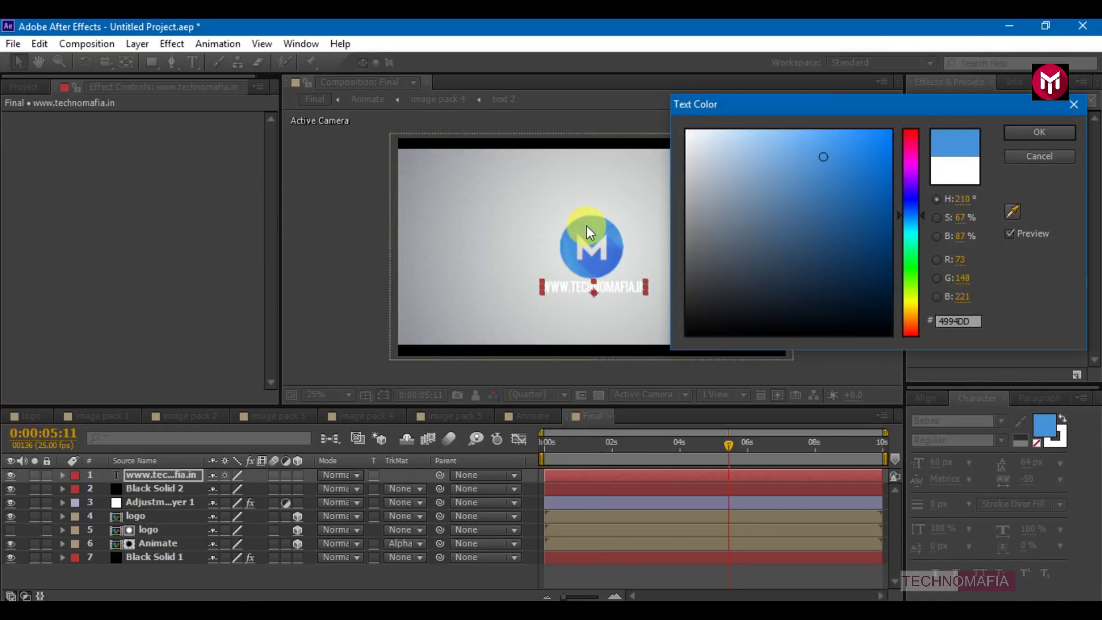
click(1022, 137)
scroll(579, 266, up, 2)
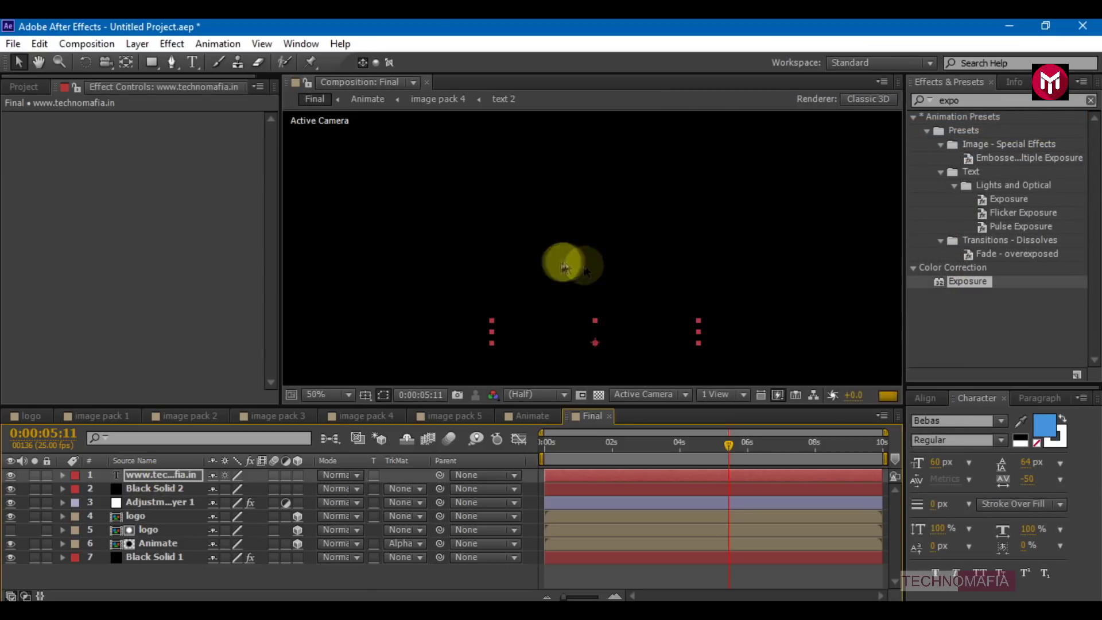
drag(555, 334, 552, 343)
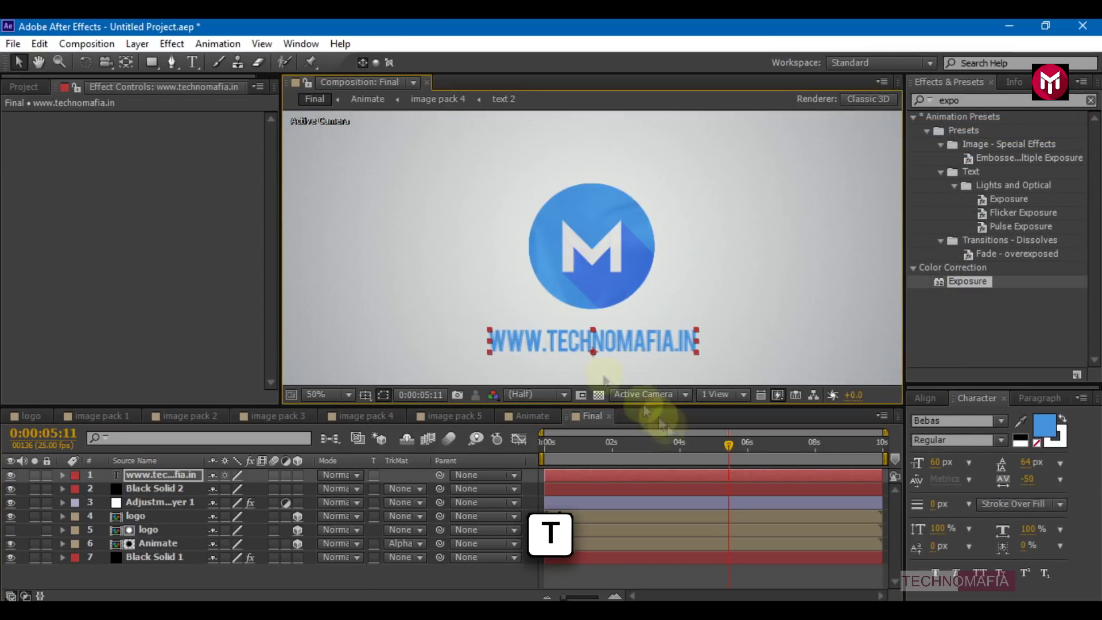
- Keyframe the text's Opacity from 0% at 0:00:04:22 to 100% at 0:00:05:12 and preview the composition
click(710, 443)
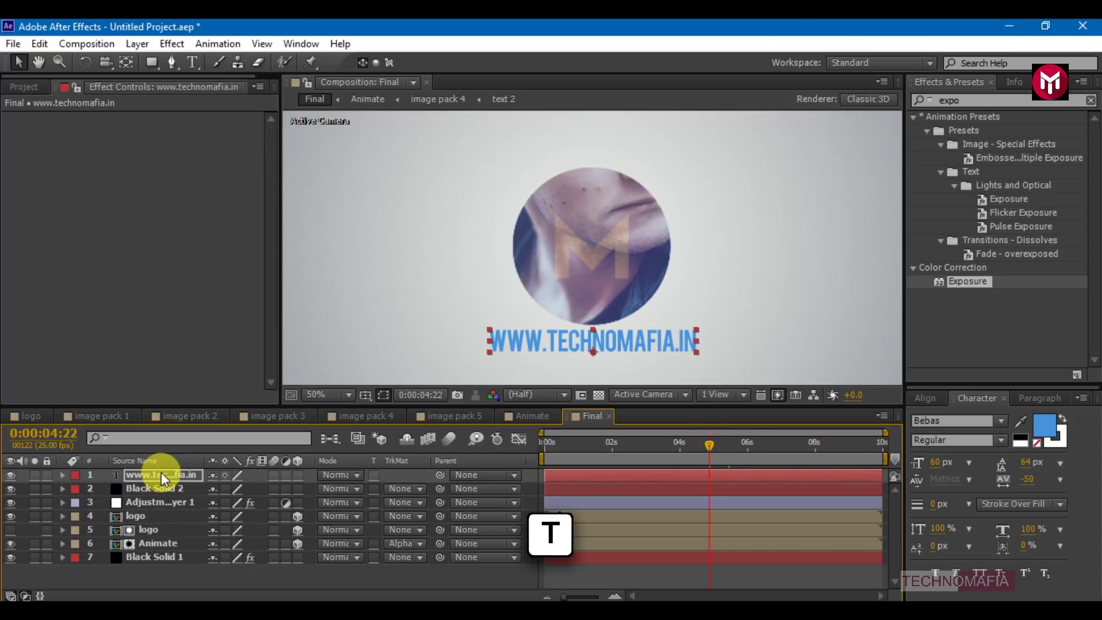
key(t)
click(105, 488)
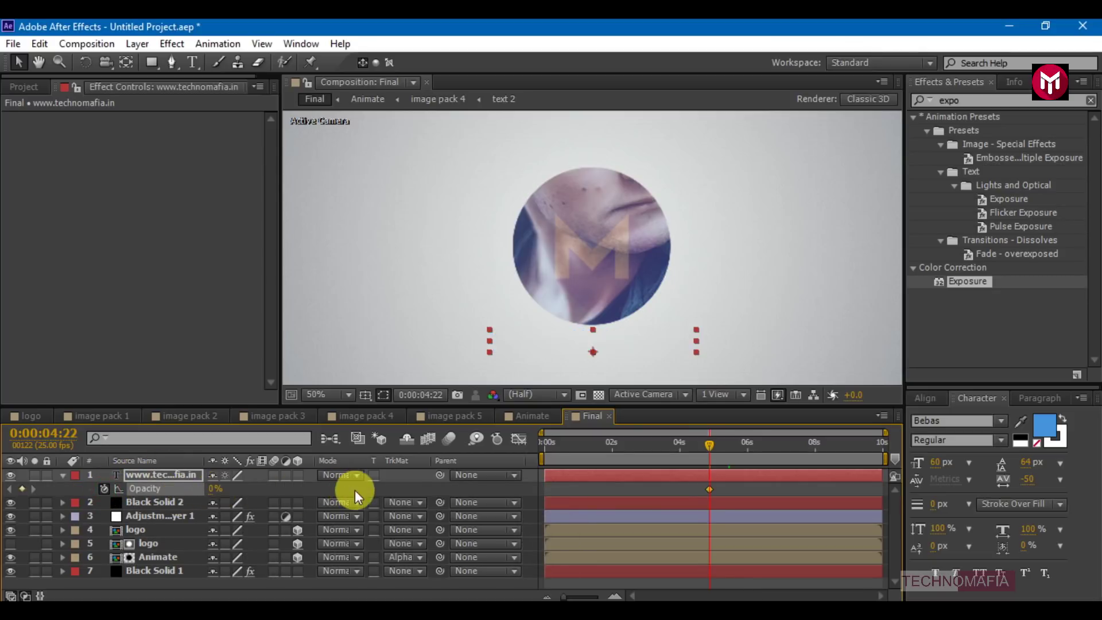
click(730, 448)
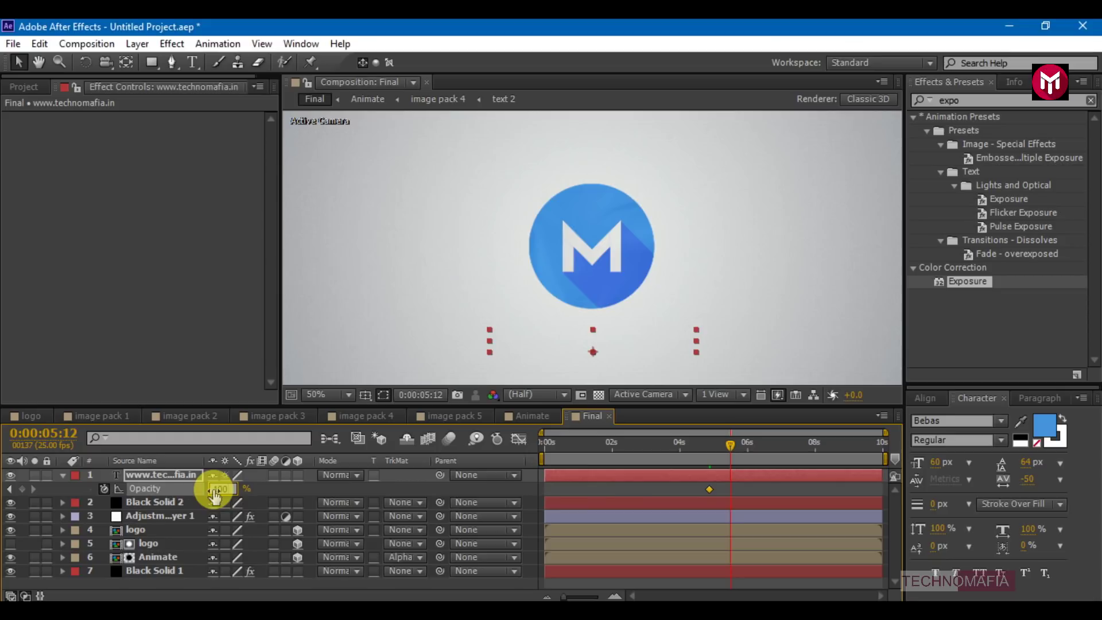
key(Return)
key(comma)
key(KP_0)
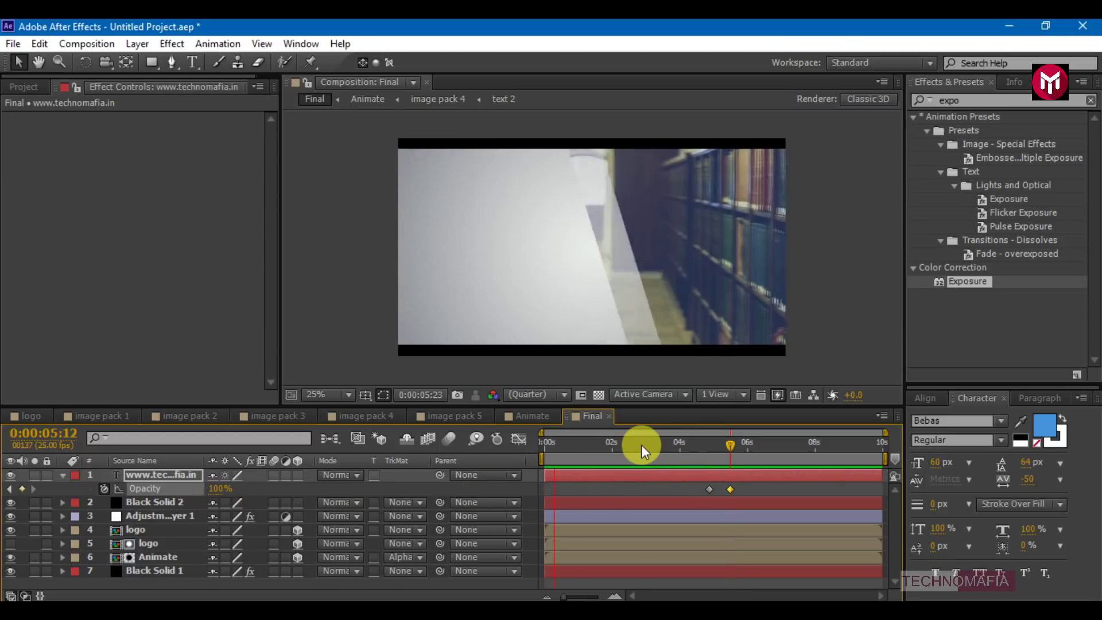